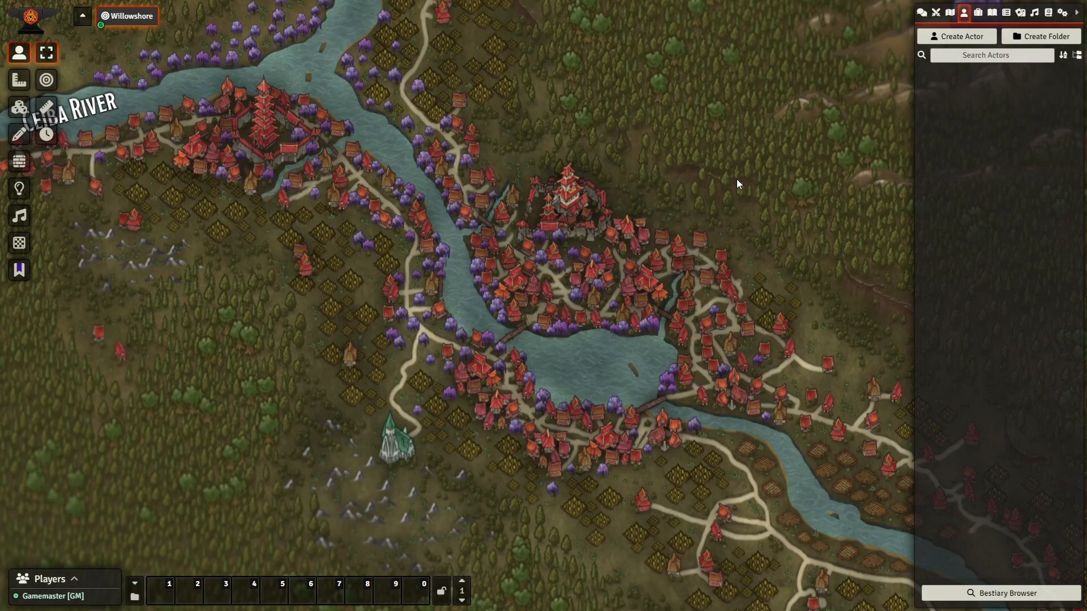
Create a new character actor named Al.
click(953, 37)
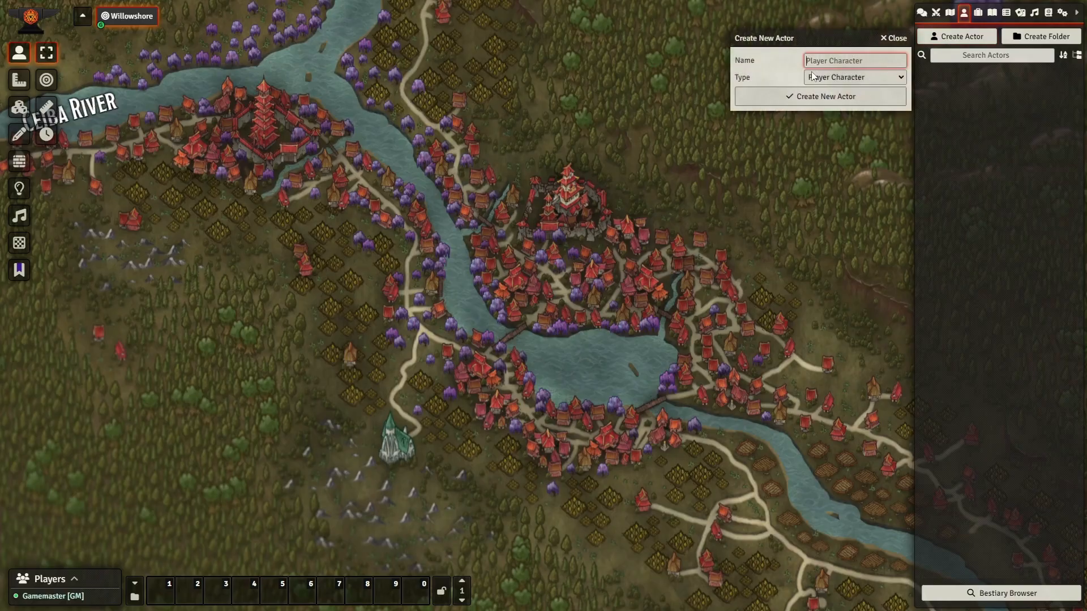
text(Al)
click(826, 97)
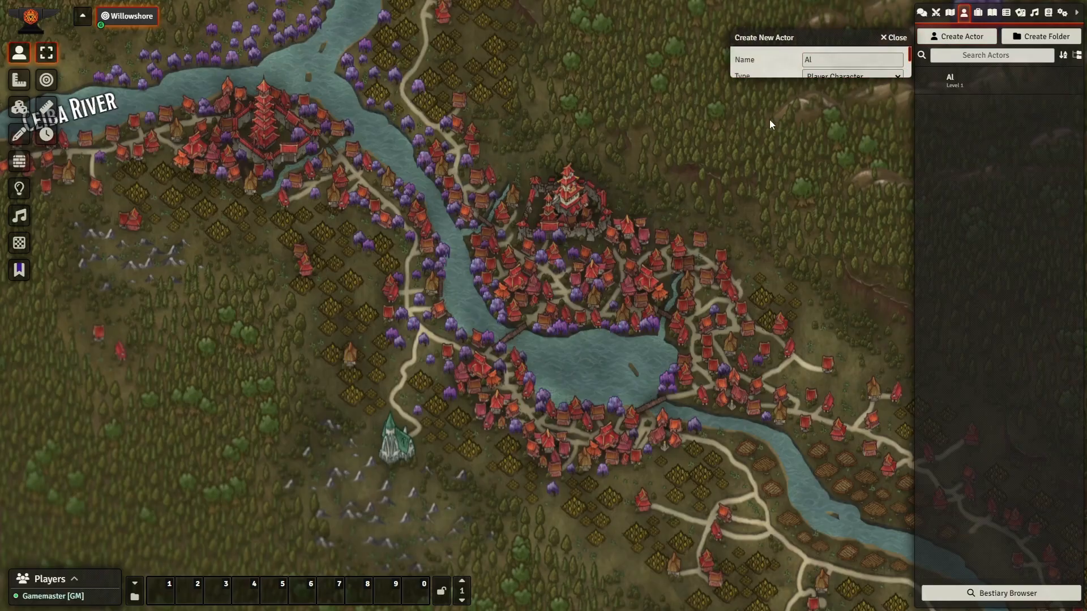
Make Al a level 1 Alchemist with the Bomber research field and show its crafting page.
click(734, 222)
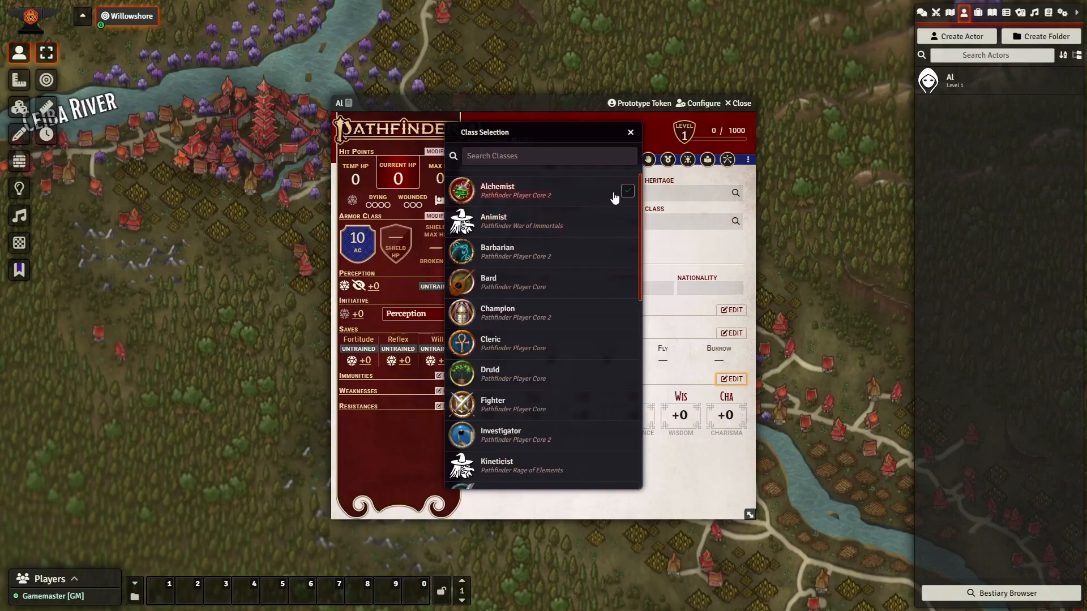
key(Escape)
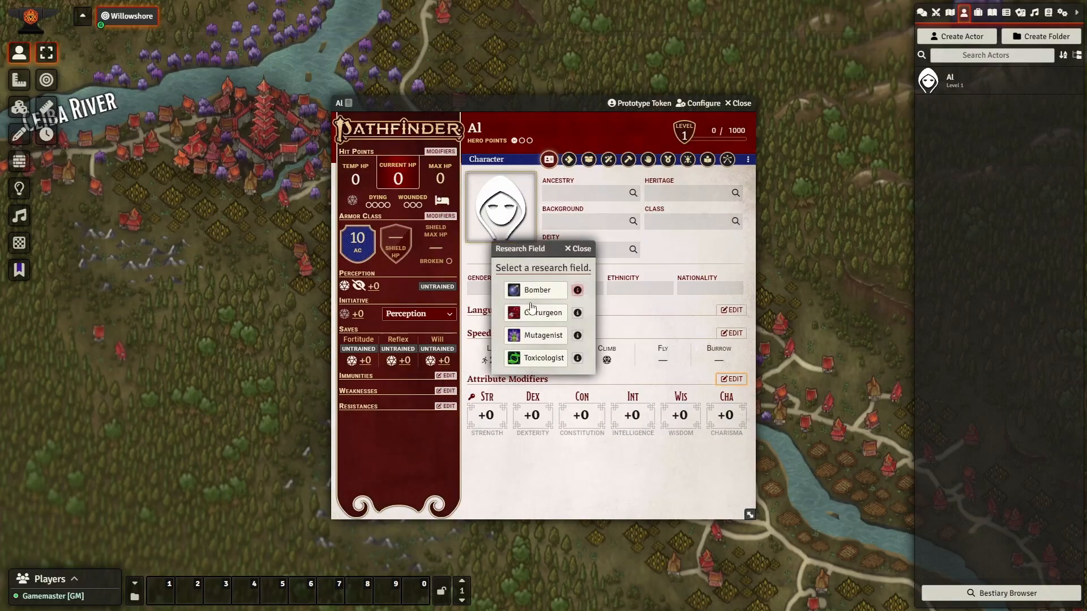
click(531, 291)
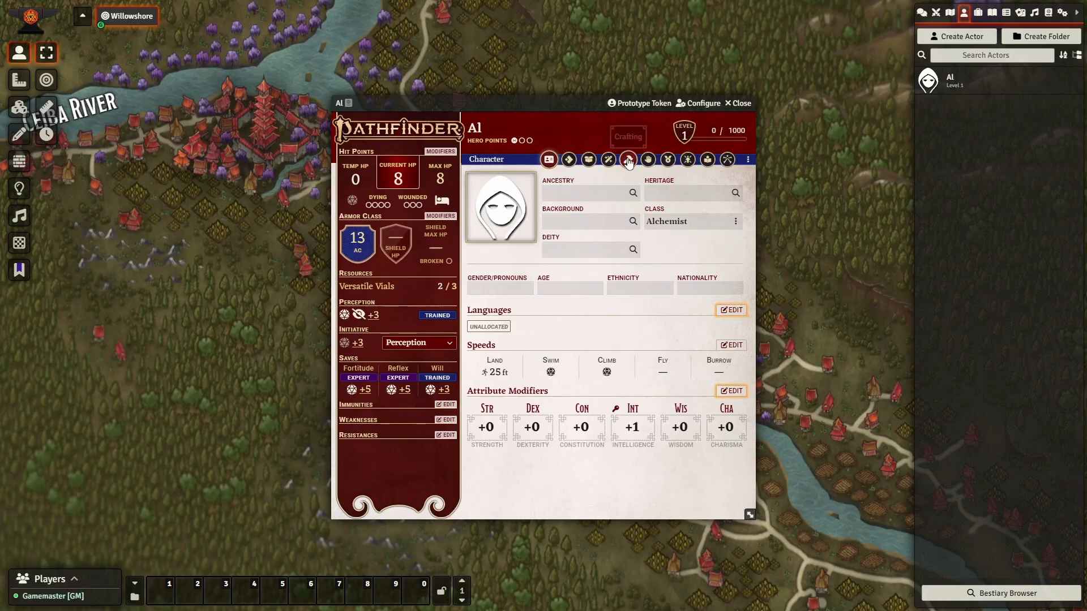
click(627, 162)
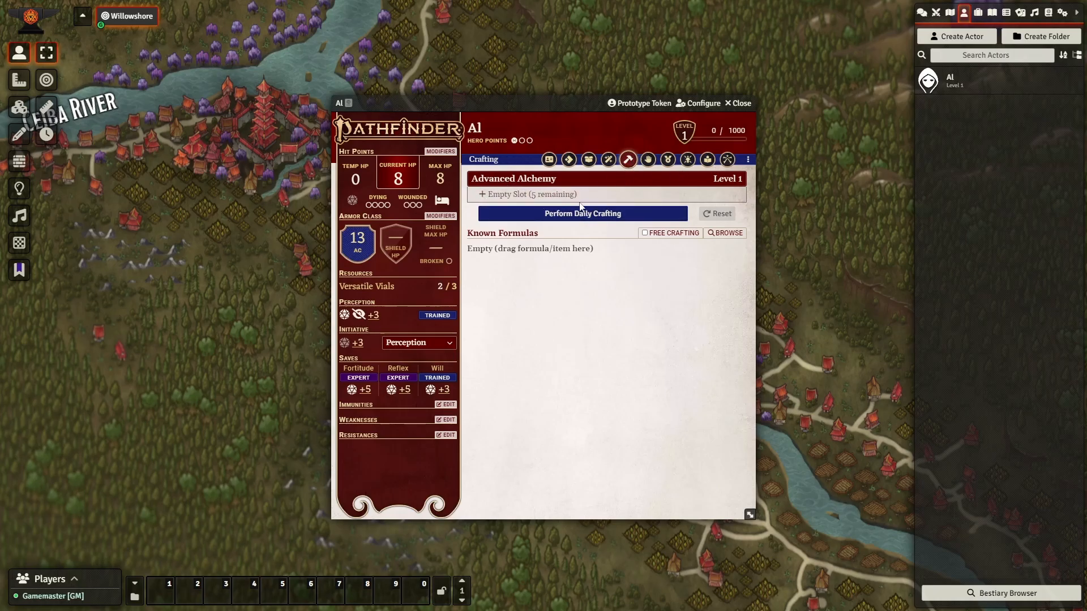
Open the Advanced Alchemy feature sheet from Al's feats and place it beside the crafting page.
click(668, 160)
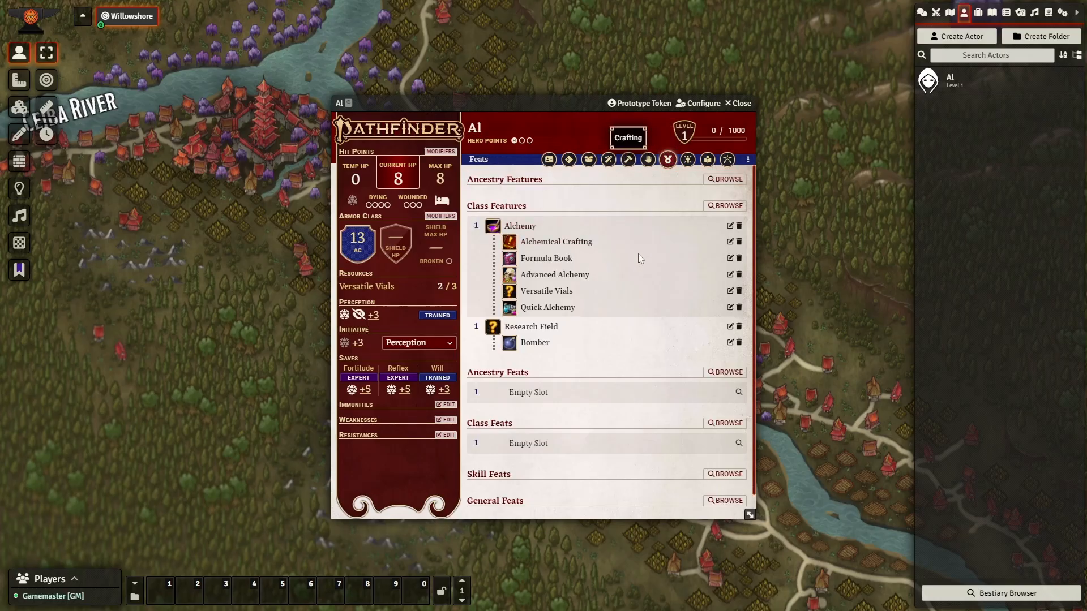
click(730, 275)
drag(590, 185, 214, 104)
click(629, 160)
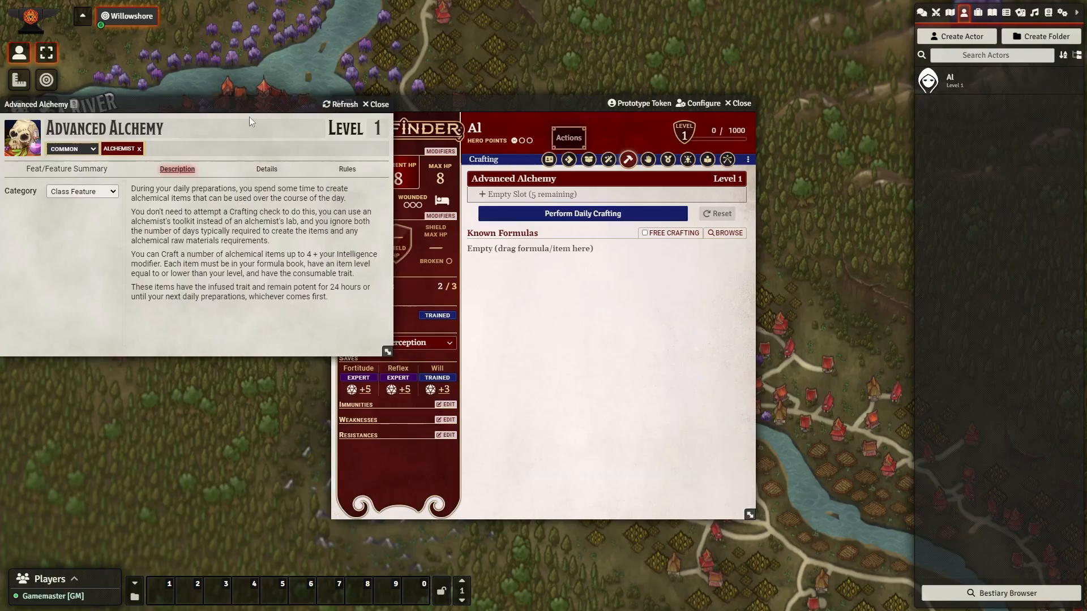
Open Advanced Alchemy's CraftingAbility rule as JSON and arrange it over the character sheet.
click(347, 169)
click(365, 249)
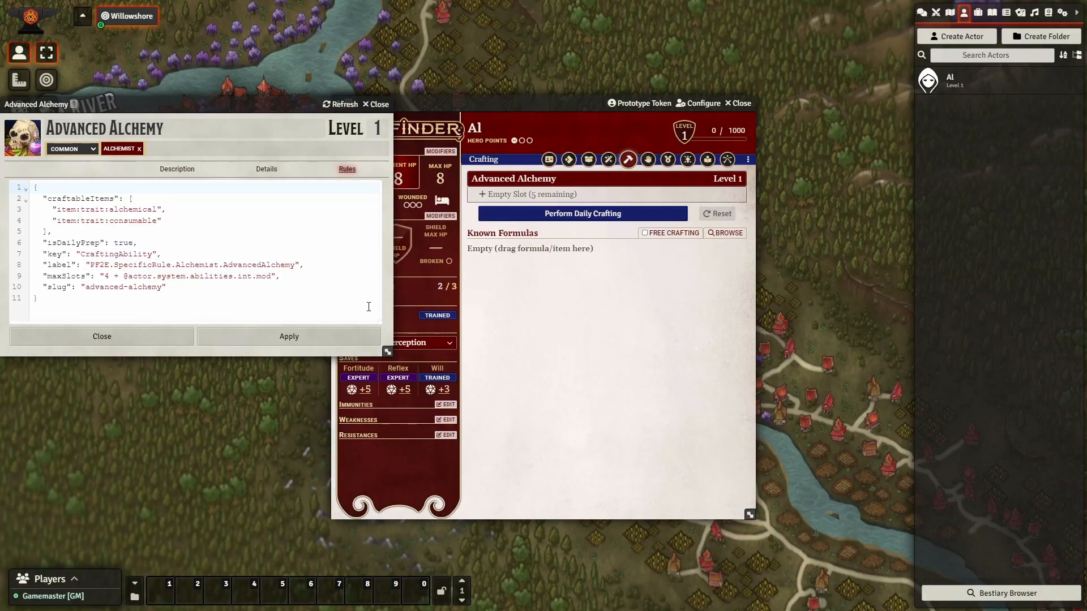
drag(571, 103, 683, 78)
drag(223, 104, 342, 80)
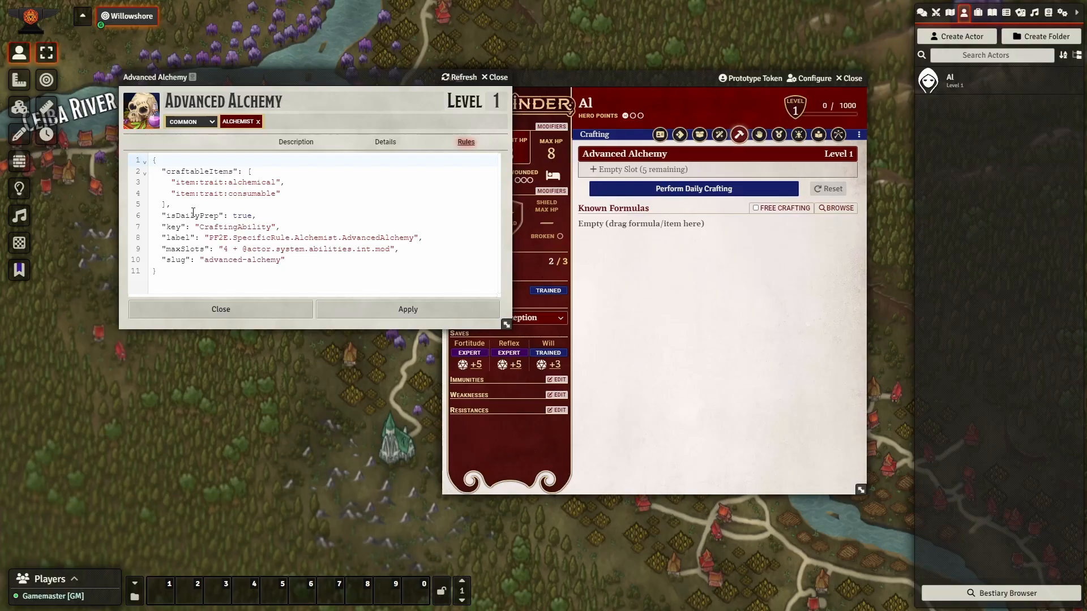
Review the craftableItems traits item:trait:alchemical and item:trait:consumable, then bring up Quick Insert.
double_click(196, 171)
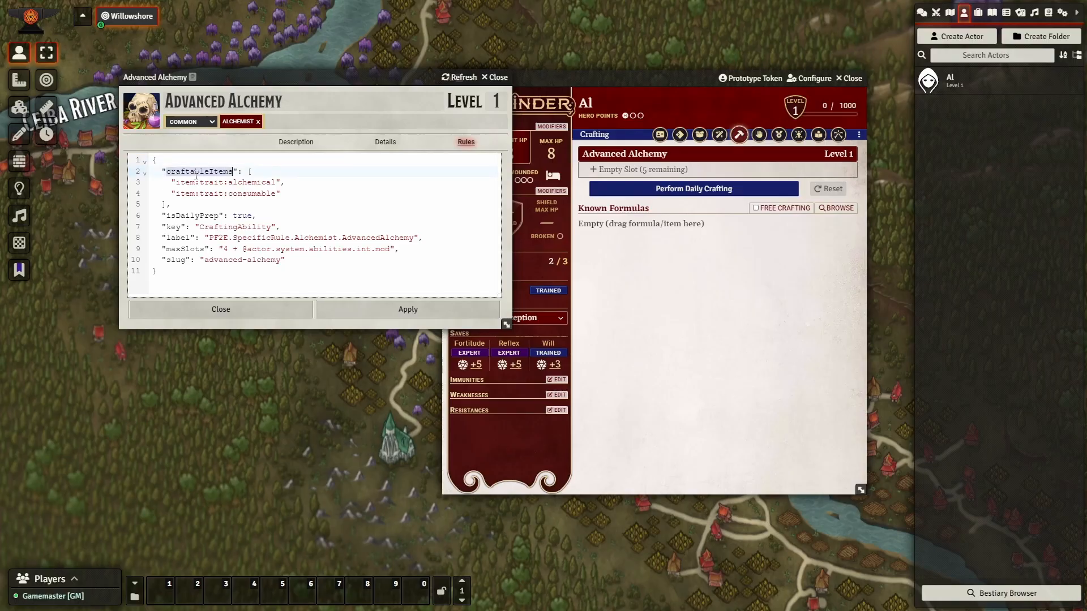
click(265, 171)
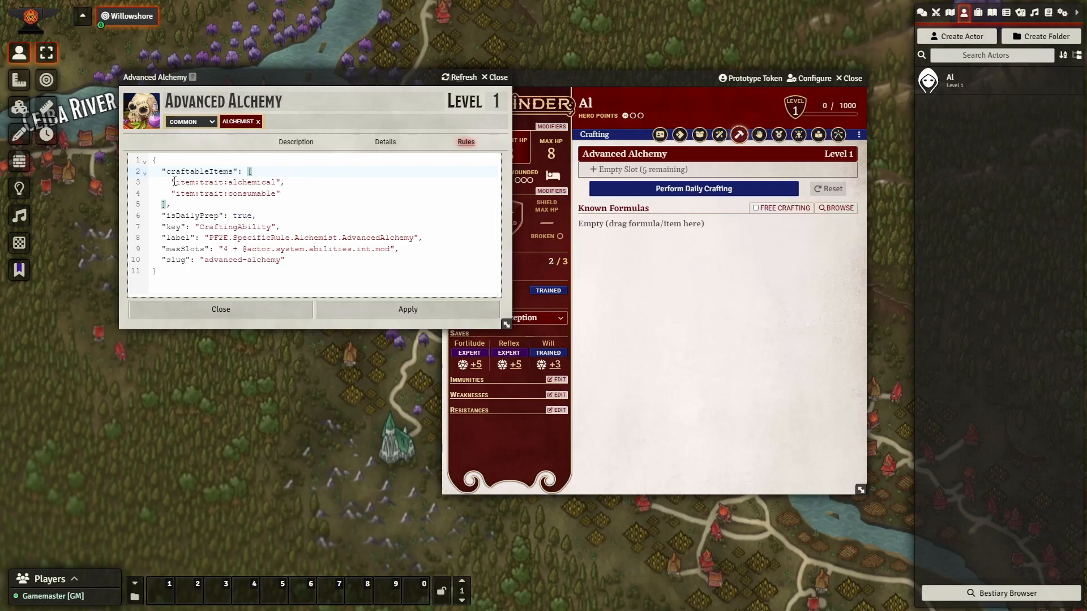
drag(174, 182, 284, 195)
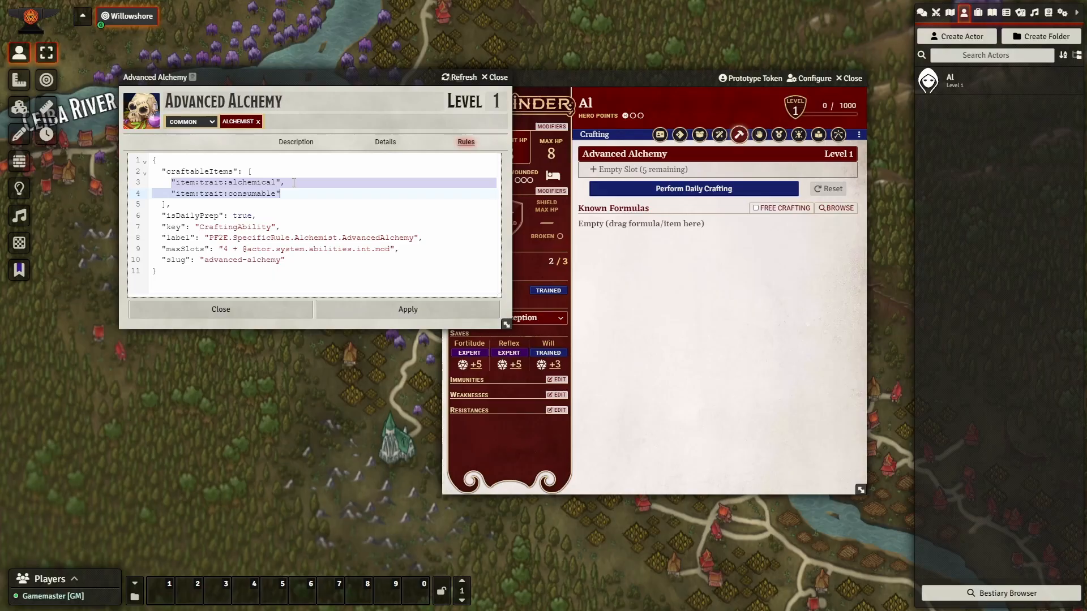
drag(243, 401, 315, 473)
key(ctrl+space)
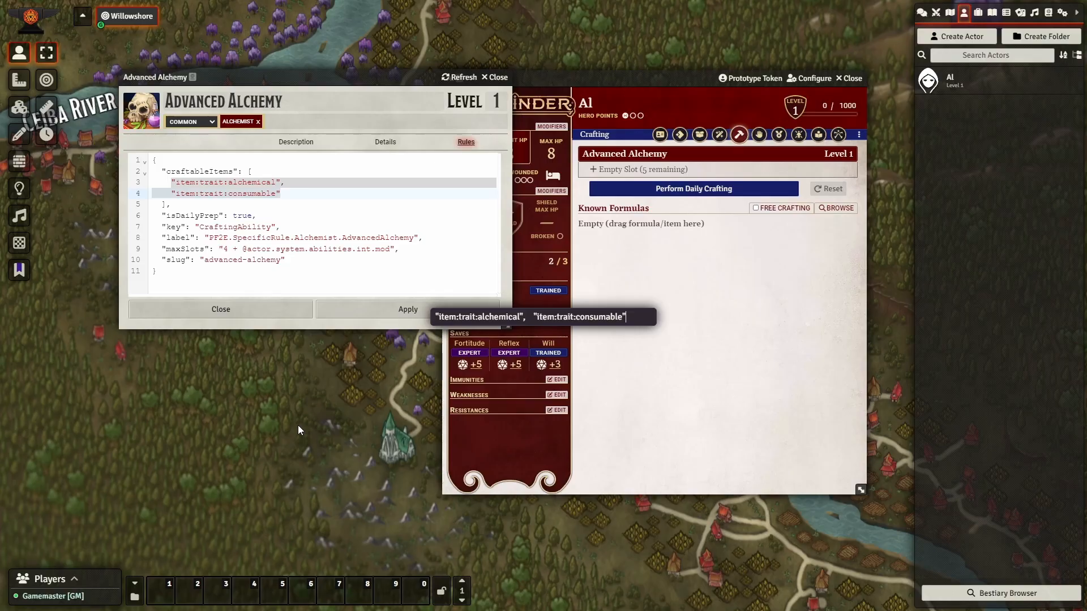
Search Quick Insert for 'horn of plenty' and open its feature sheet.
key(ctrl+a)
key(BackSpace)
text(horn )
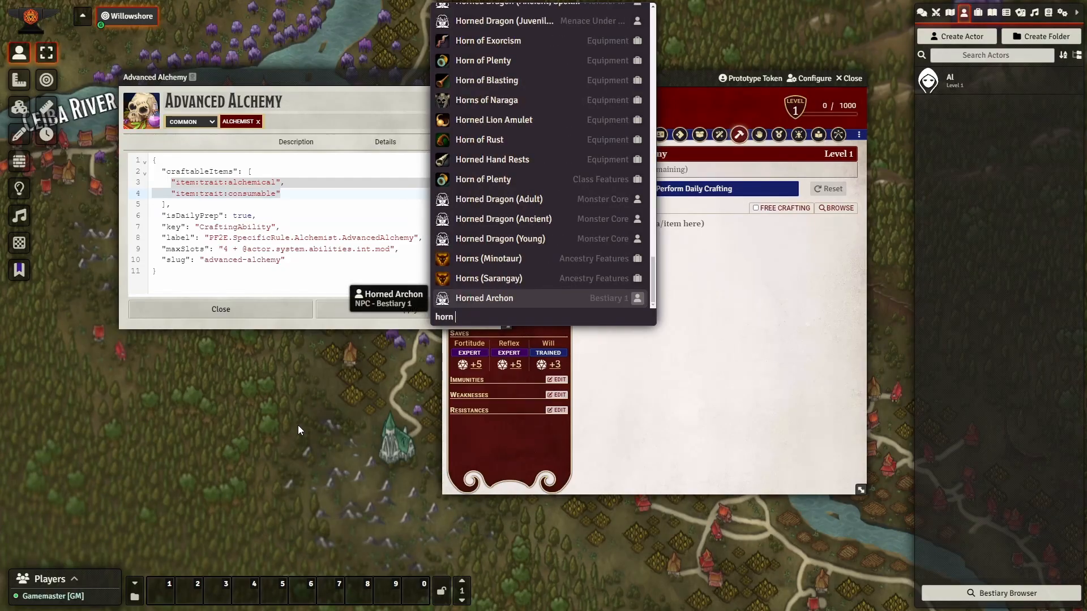
text(of plenty)
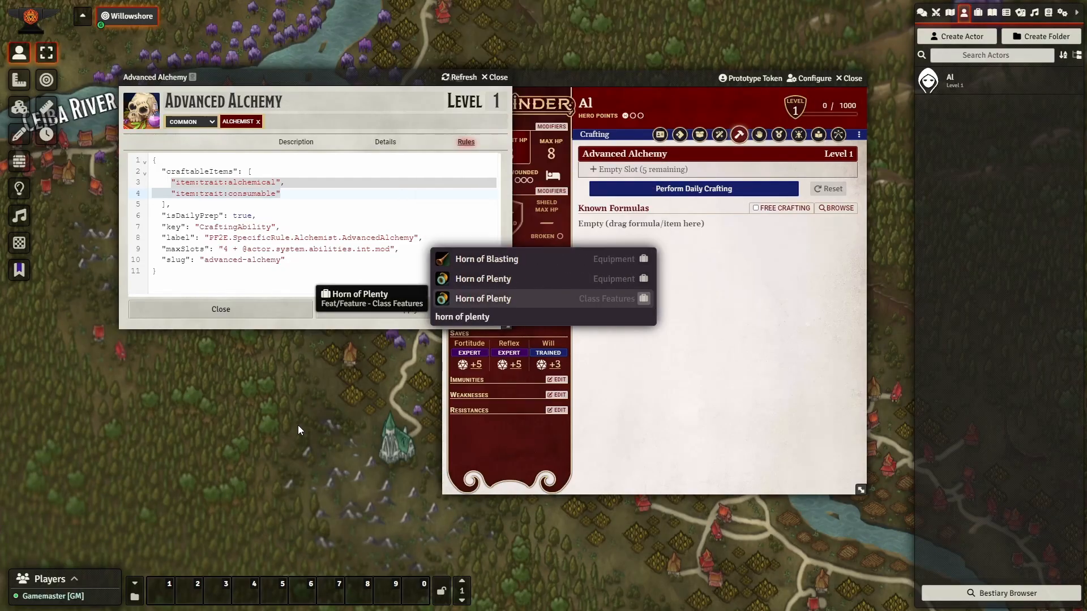
key(Return)
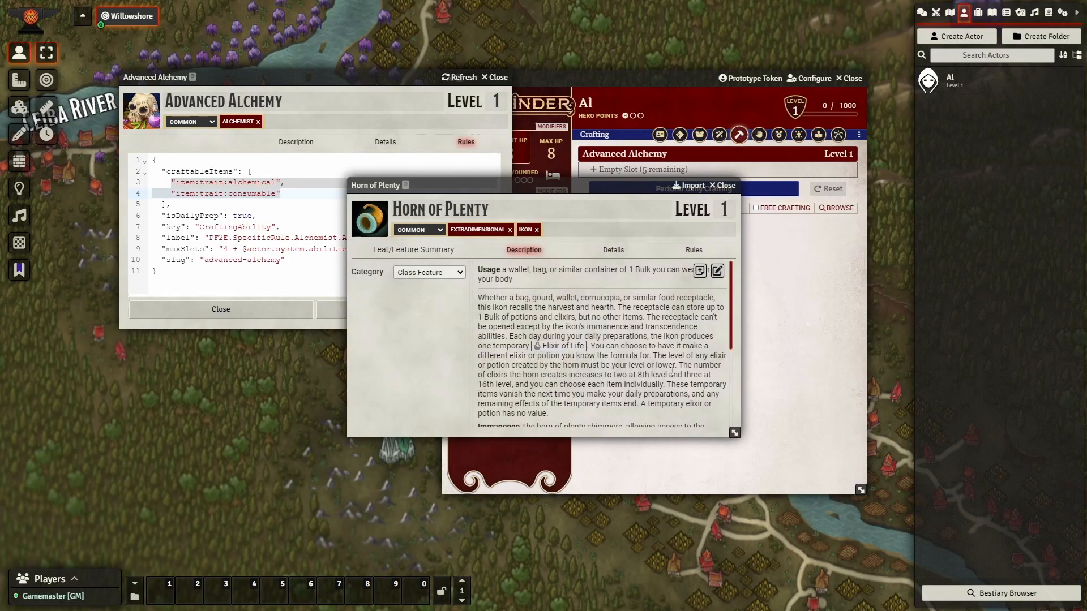
Review Horn of Plenty's Crafting Ability rule JSON with its elixir-or-potion traits, then close the sheet.
click(697, 252)
scroll(626, 308, down, 5)
scroll(621, 301, down, 3)
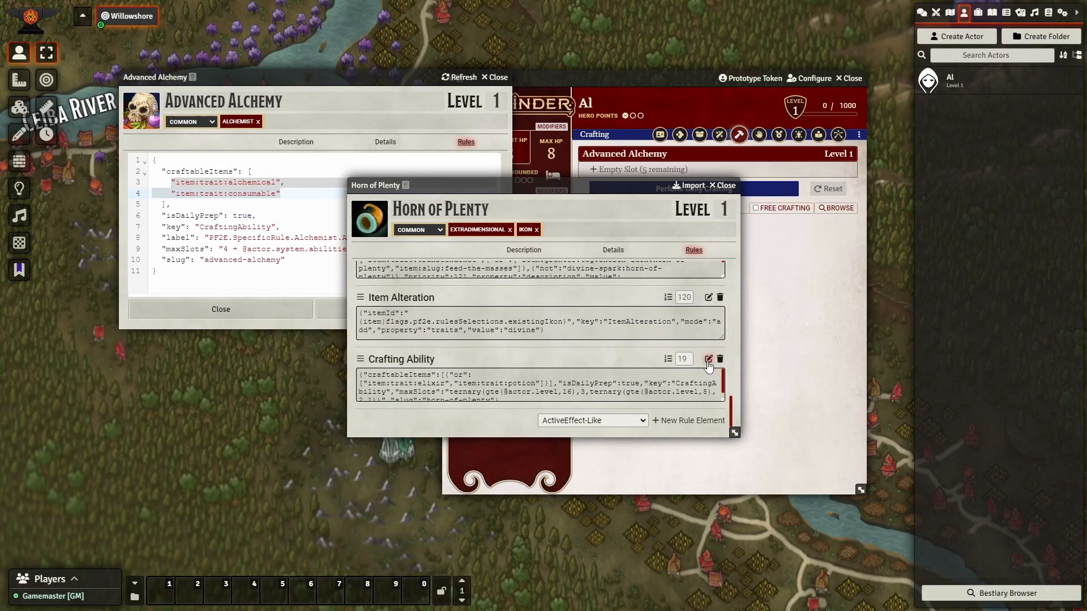
click(706, 360)
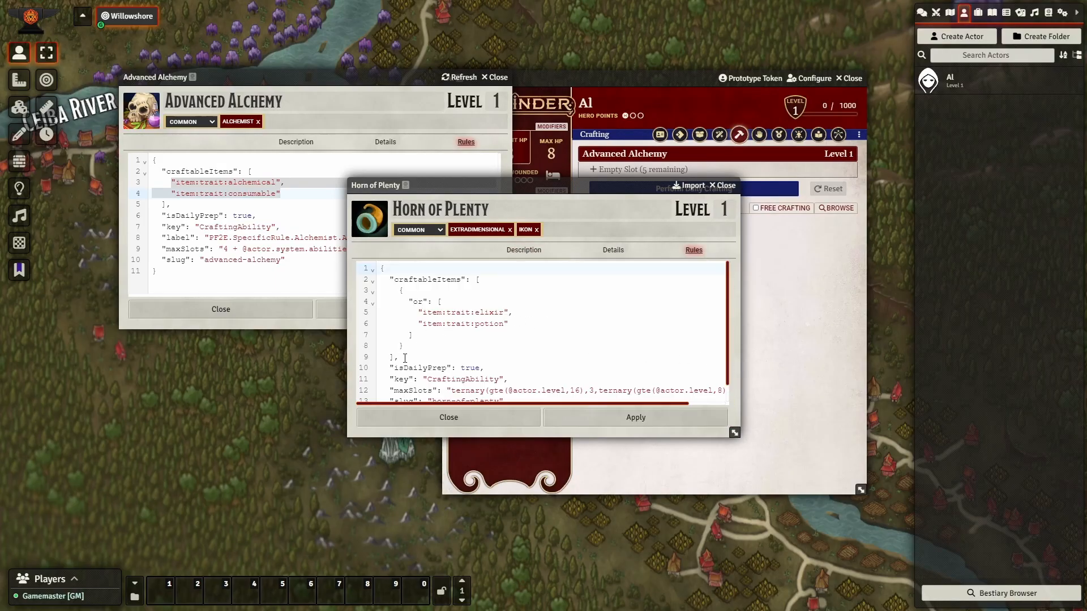
drag(405, 358, 348, 283)
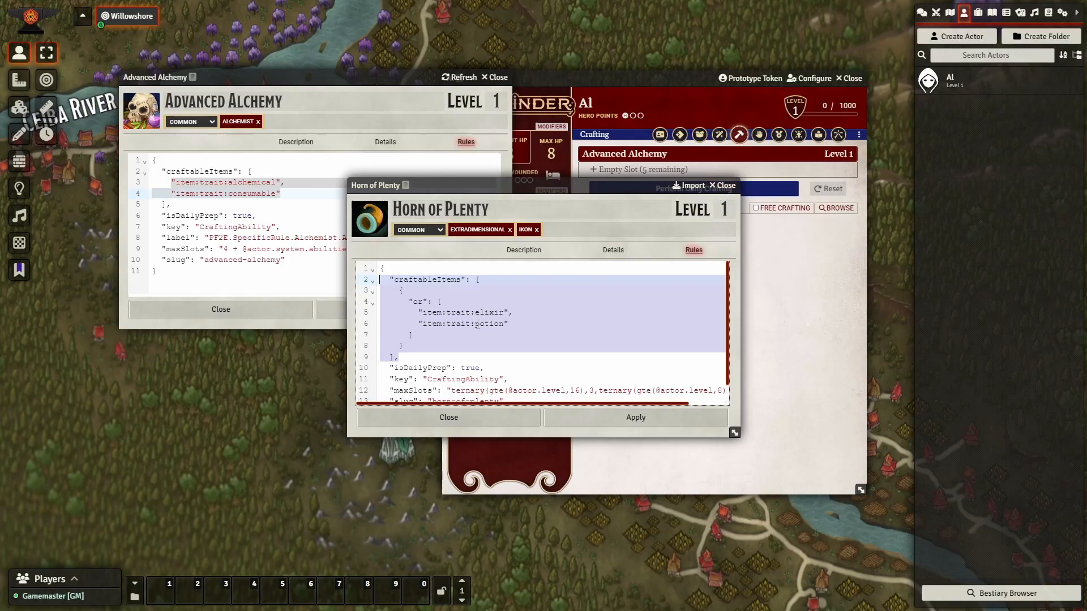
click(726, 185)
click(261, 218)
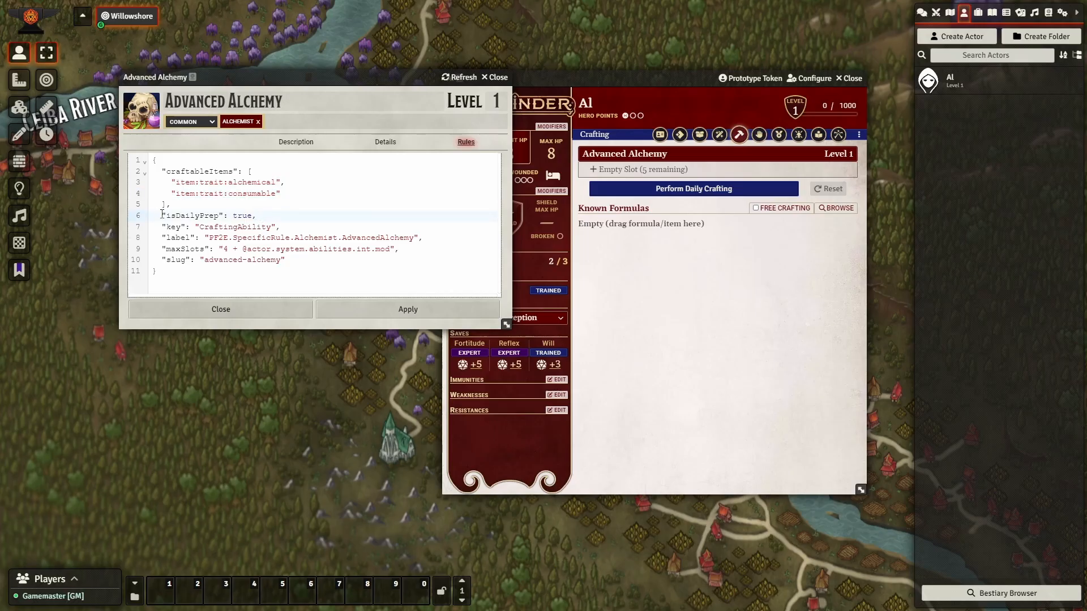
double_click(182, 215)
click(232, 215)
double_click(232, 215)
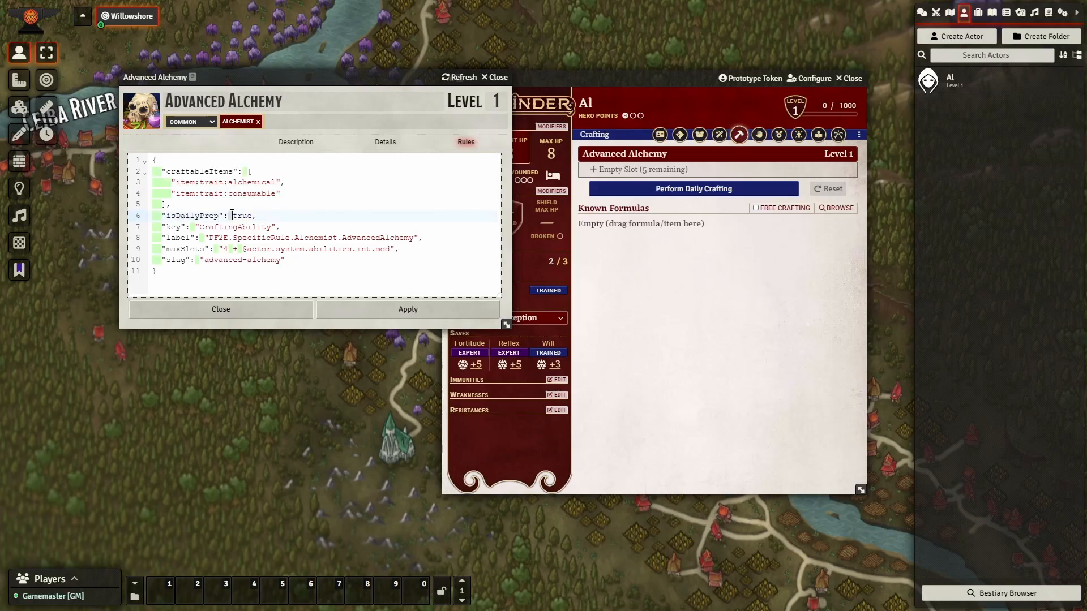
double_click(243, 215)
click(274, 217)
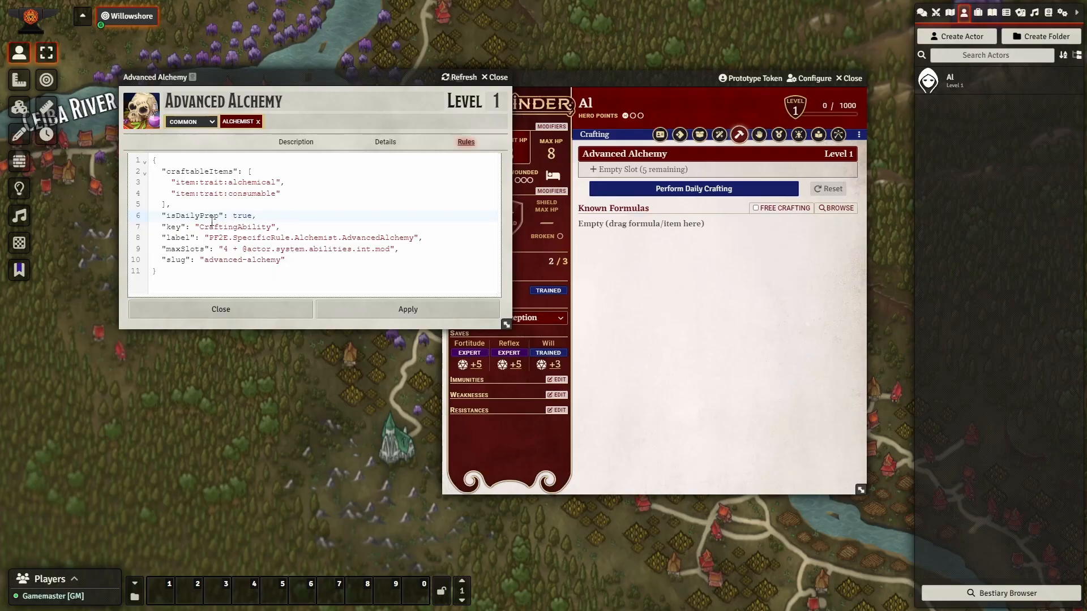
drag(178, 216, 219, 216)
click(284, 216)
double_click(201, 216)
double_click(242, 216)
click(260, 217)
drag(208, 240, 415, 239)
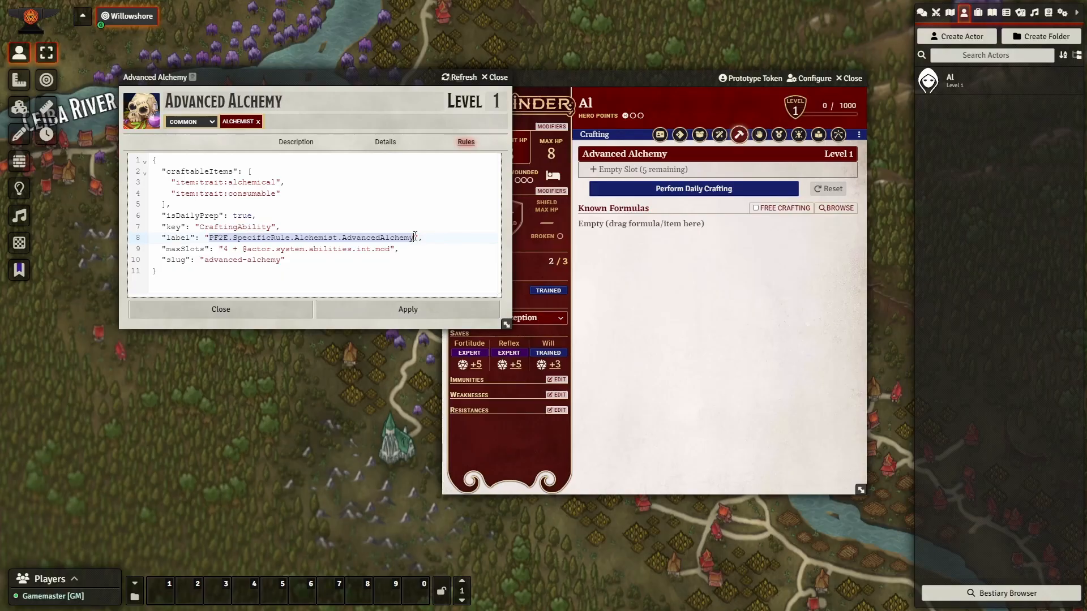
Change the crafting rule's label to 'Whatever', apply it, and reopen the rule JSON.
text(Whatever)
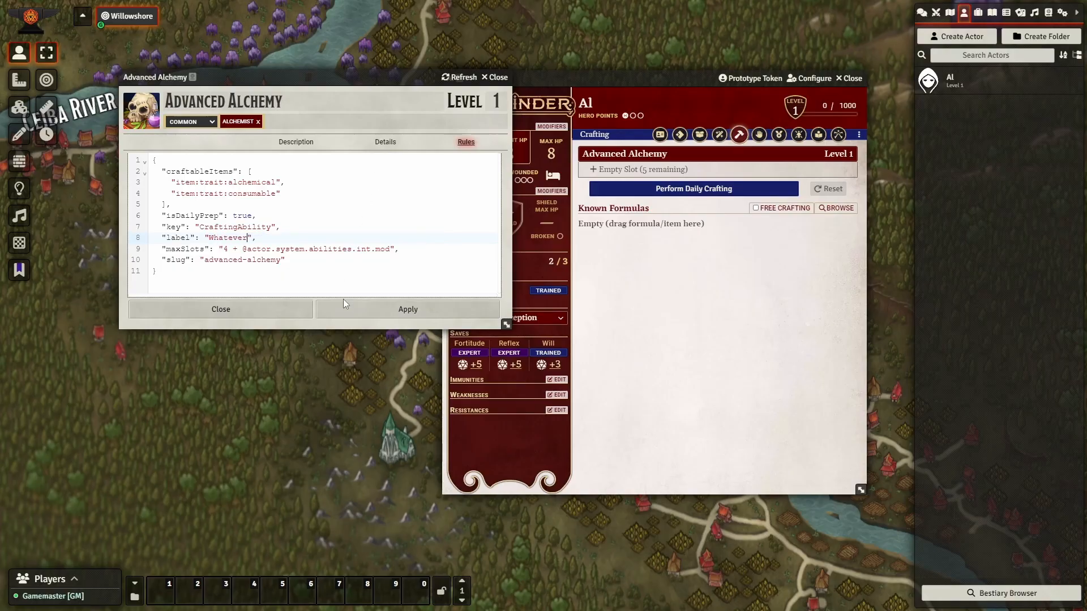
click(368, 306)
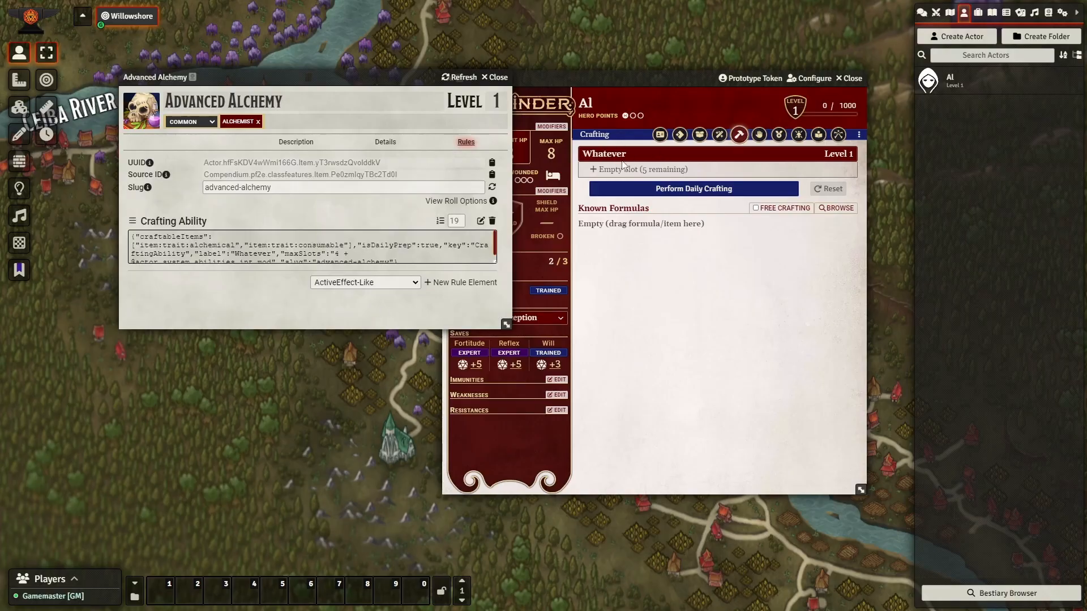
click(481, 220)
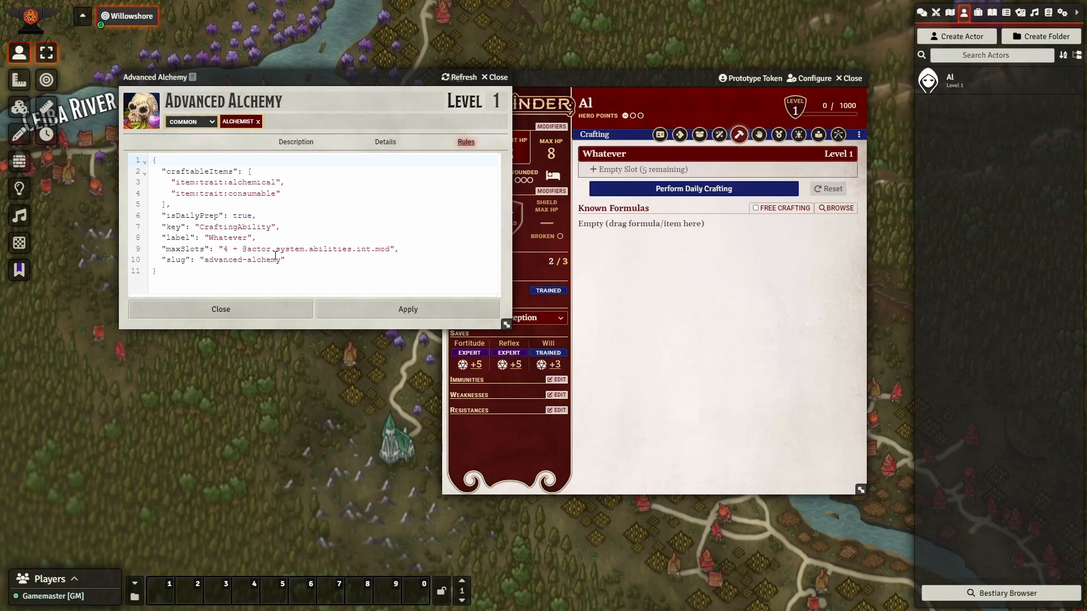
drag(226, 251, 394, 252)
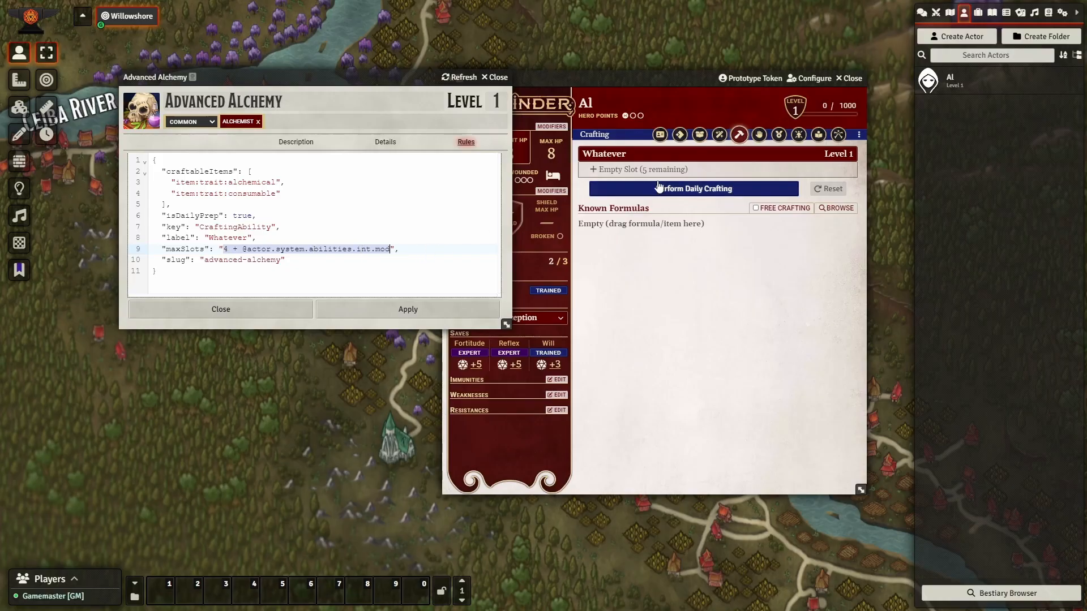
Check that Al's crafting page now titles the five-slot entry 'Whatever'.
click(659, 137)
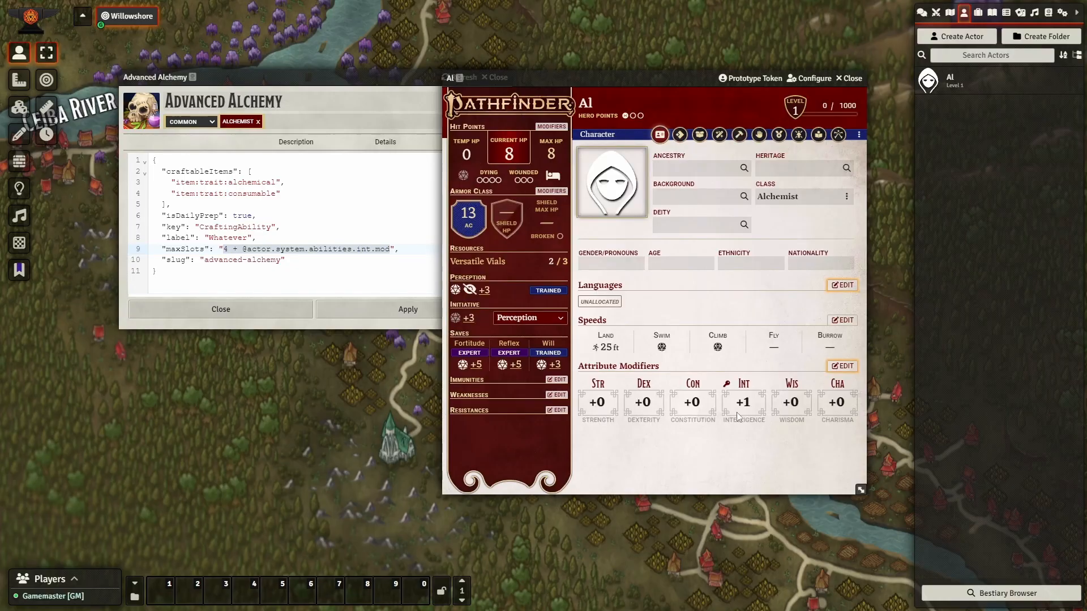
click(739, 136)
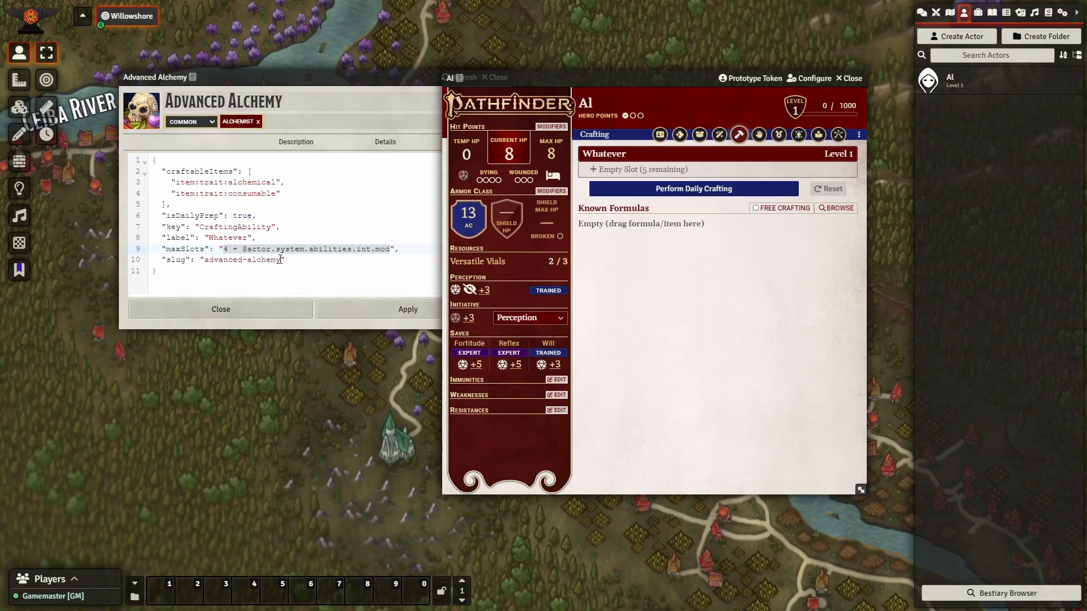
drag(280, 263, 202, 261)
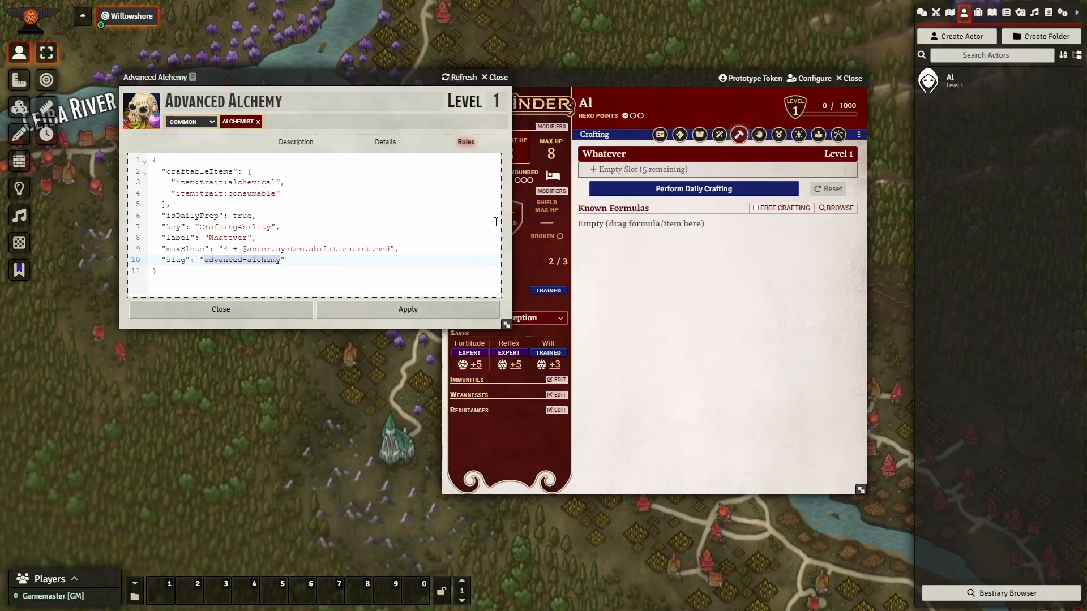
Add Alchemist's Fire (Lesser) and (Major) from the compendium to Al's known formulas.
click(1048, 12)
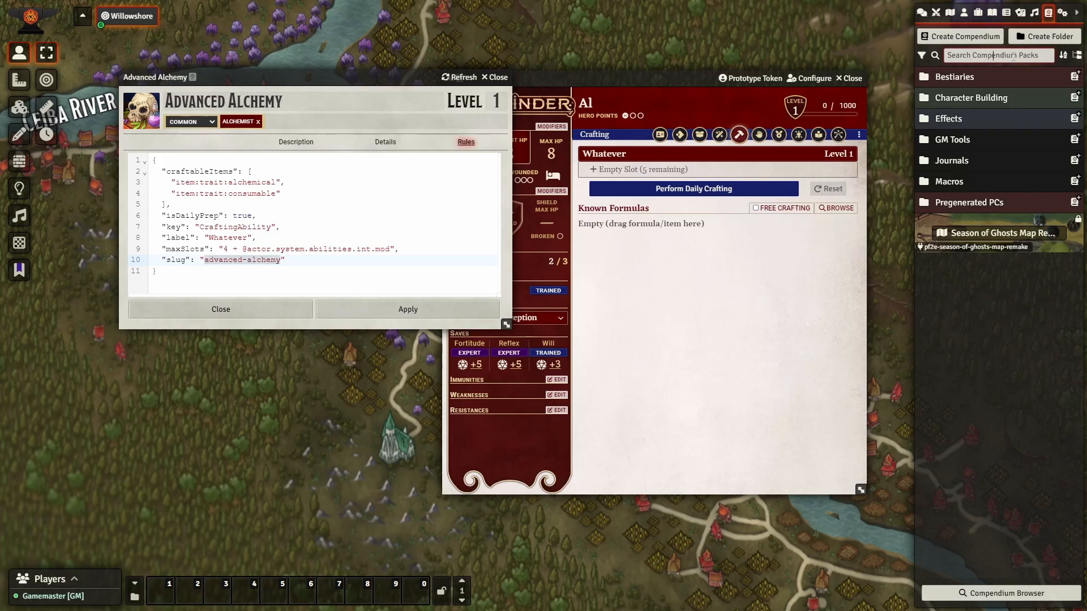
text(alchemist's fire)
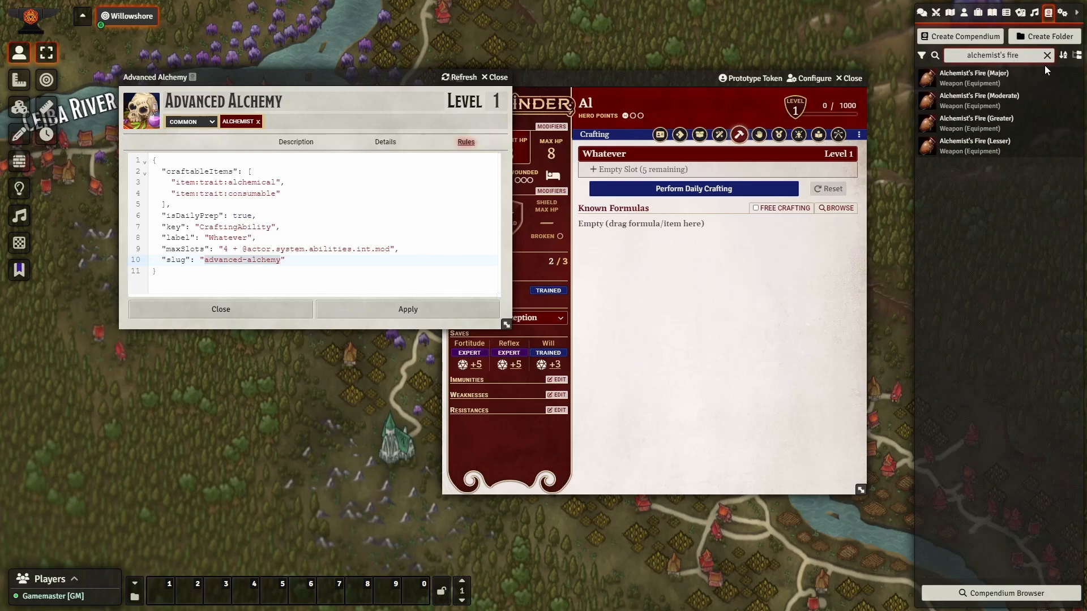
drag(985, 149, 709, 247)
drag(982, 92, 701, 315)
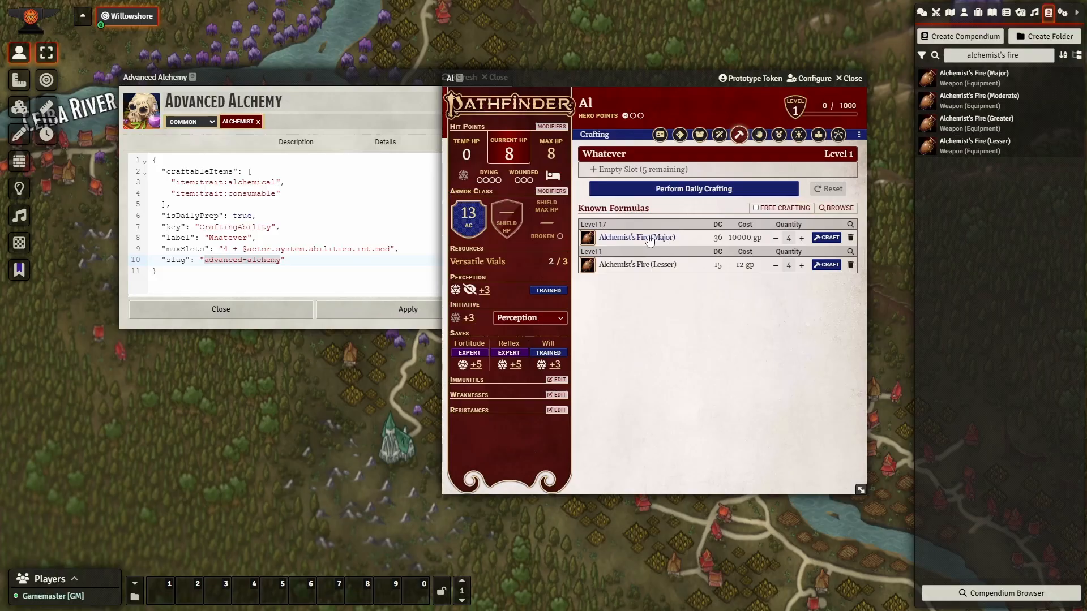
Prepare Alchemist's Fire (Lesser) in the Whatever entry and inspect the new prepared list in the rule.
drag(627, 269, 651, 176)
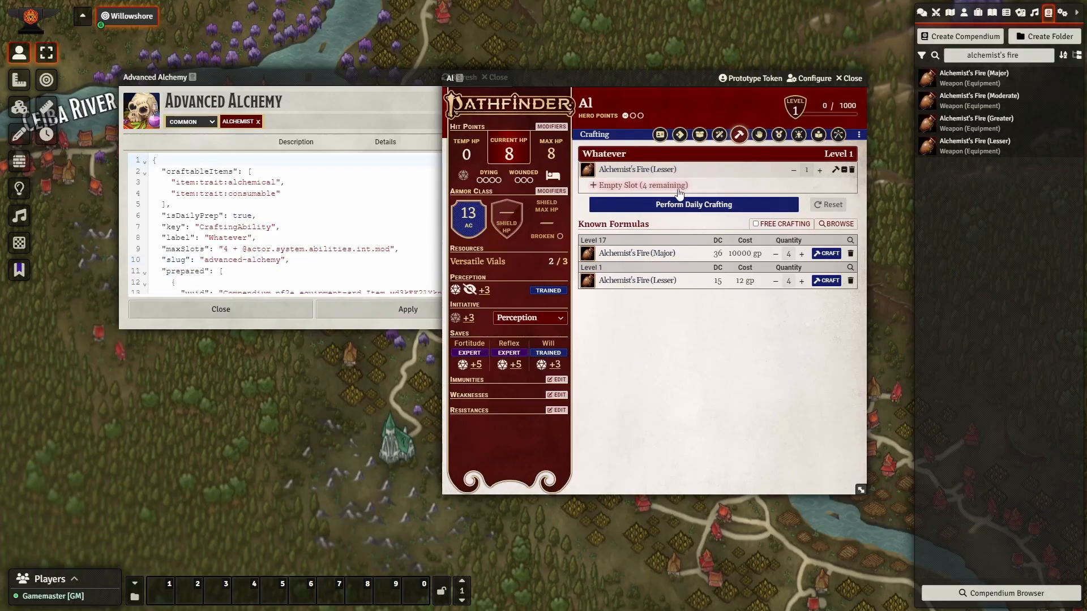
click(333, 81)
drag(333, 81, 255, 67)
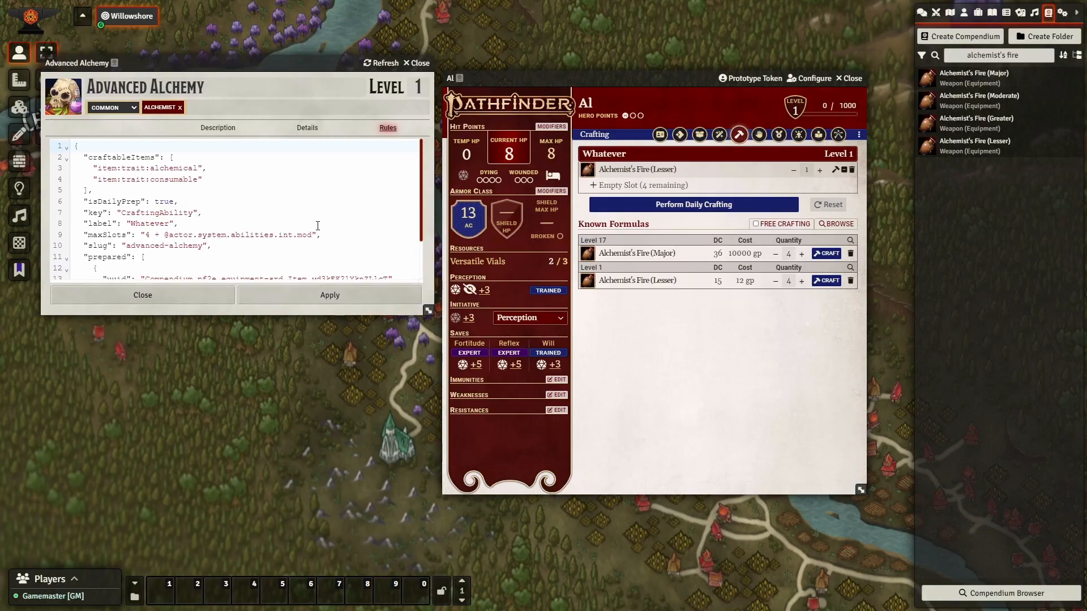
scroll(123, 238, down, 1)
click(156, 203)
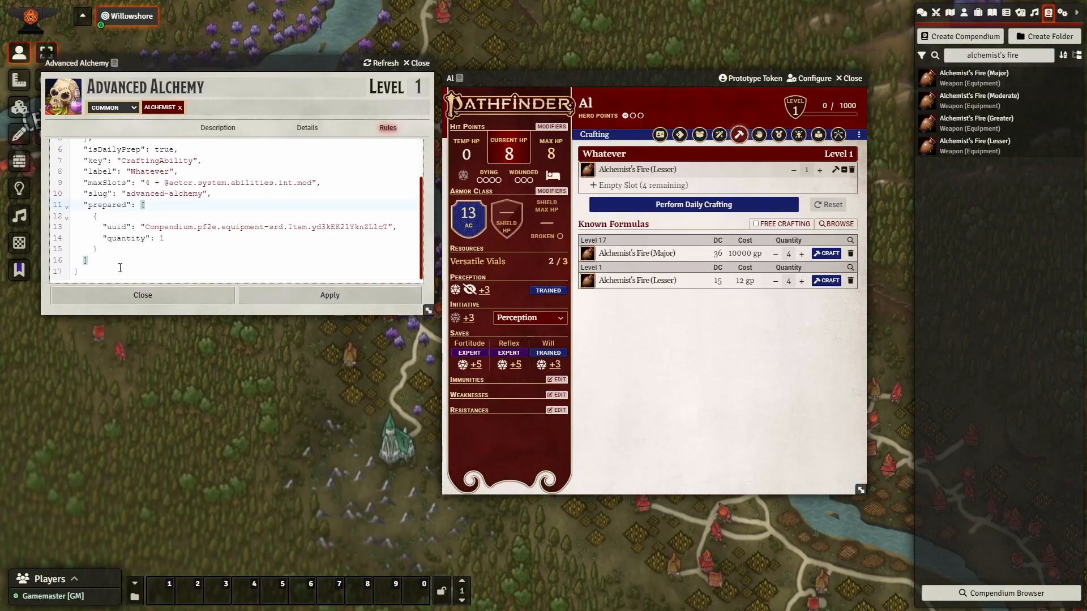
click(104, 257)
drag(94, 260, 83, 205)
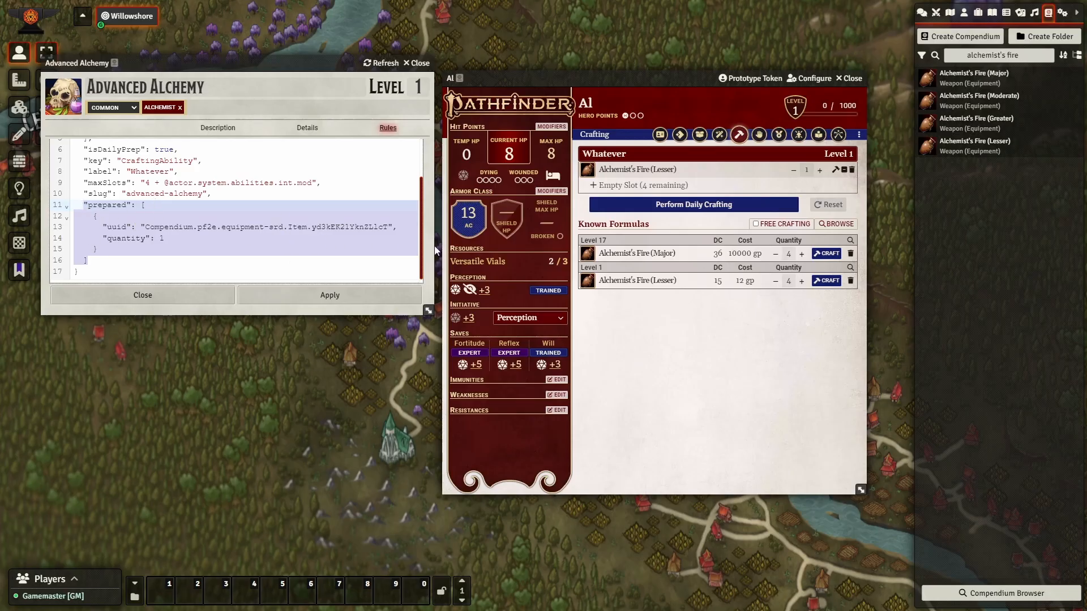
Raise Al to level 17, prepare Alchemist's Fire (Major) in Whatever, then unprepare it.
click(663, 309)
drag(617, 259, 674, 189)
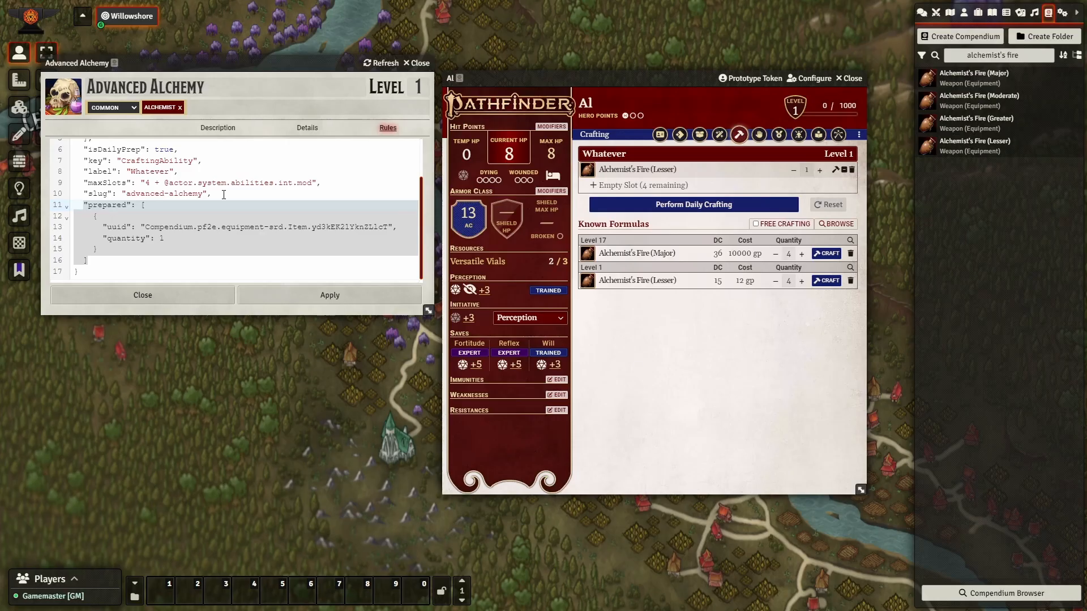
click(224, 195)
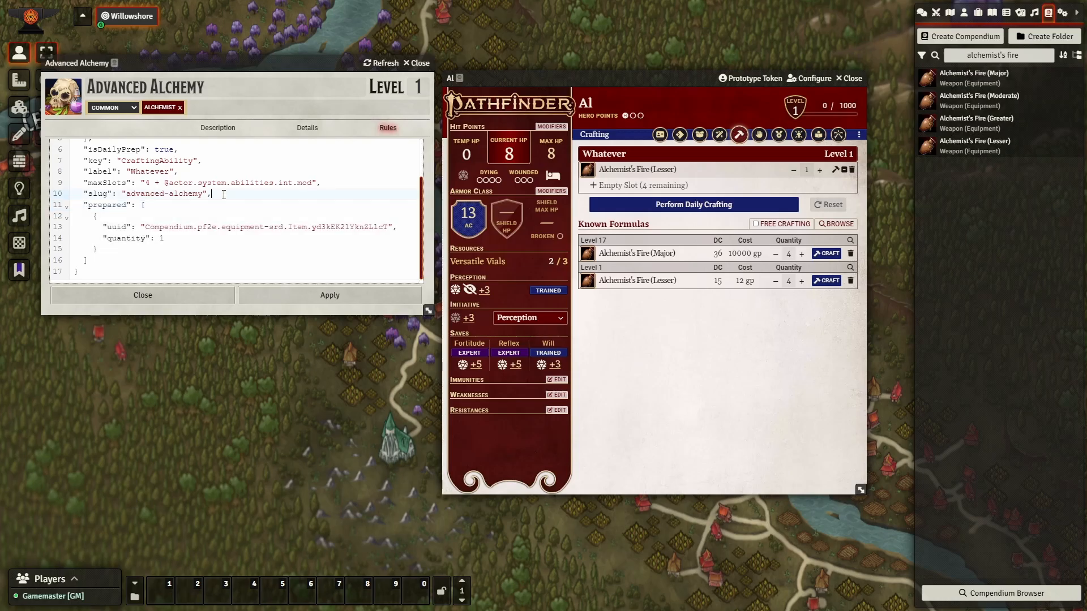
click(794, 110)
text(17)
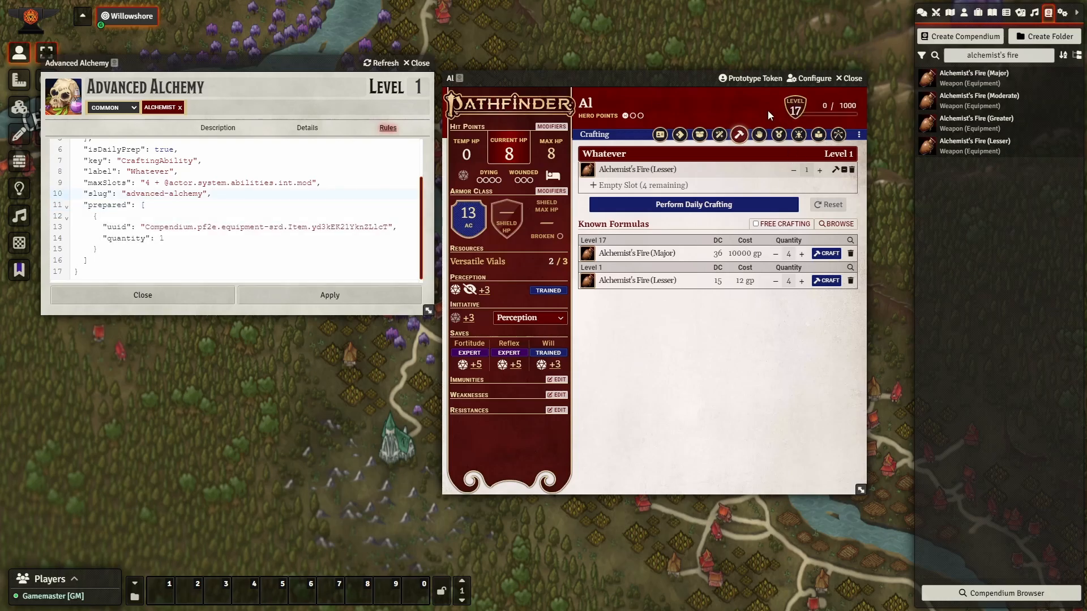
key(Return)
drag(610, 253, 666, 191)
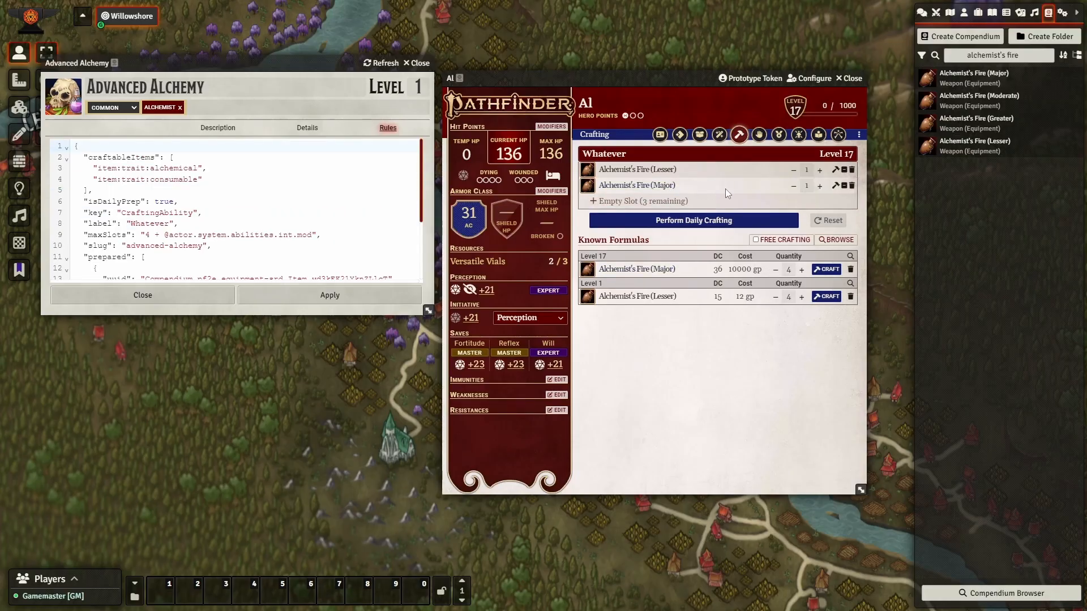
click(851, 185)
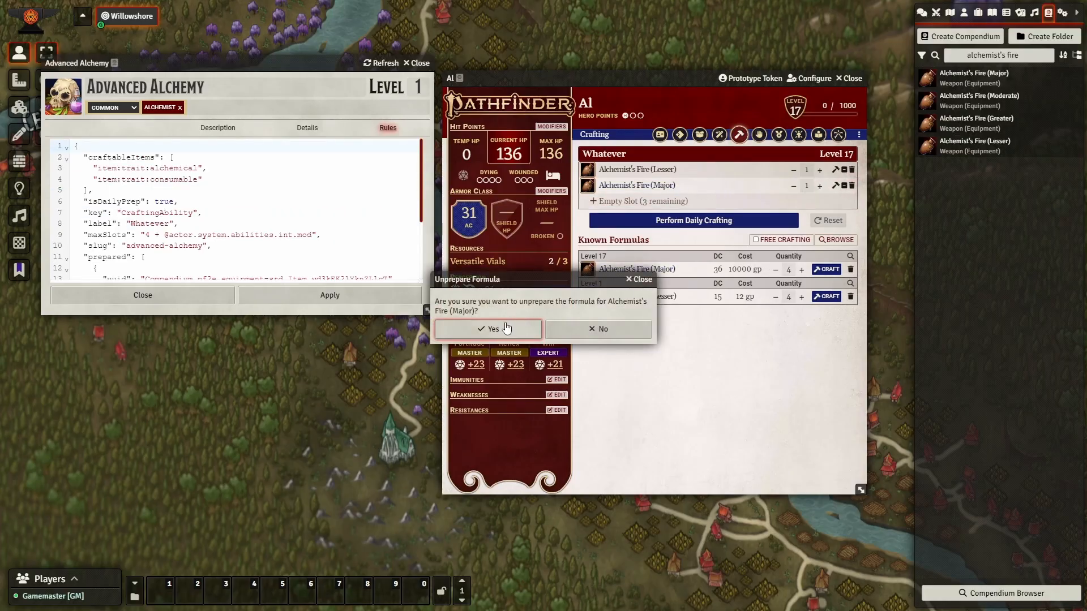
click(627, 280)
Set Al back to level 1 and remove the prepared Alchemist's Fire (Lesser), emptying the prepared list.
text(1)
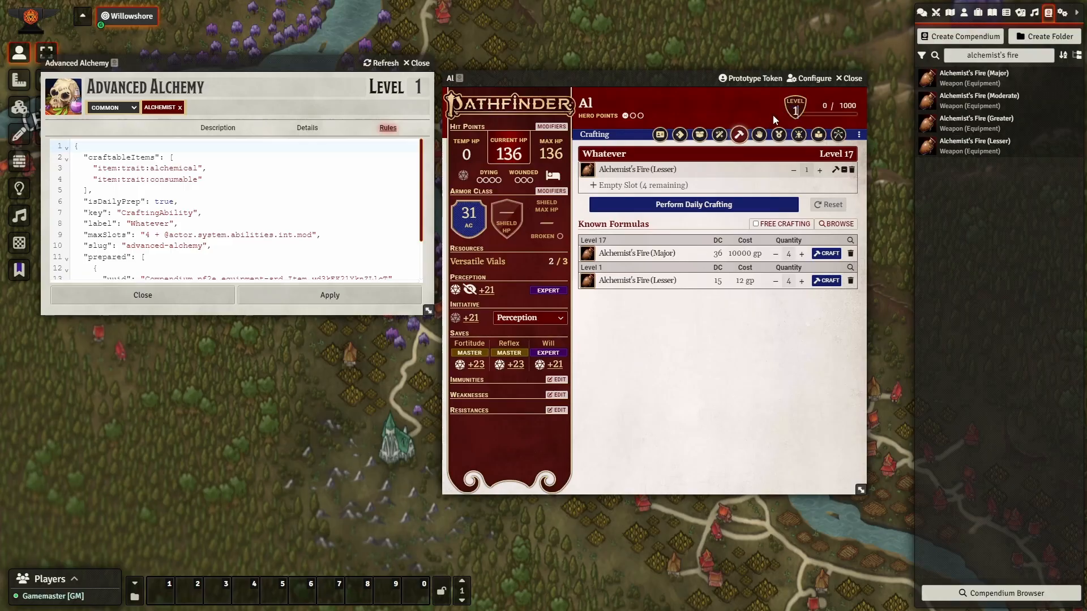
key(Return)
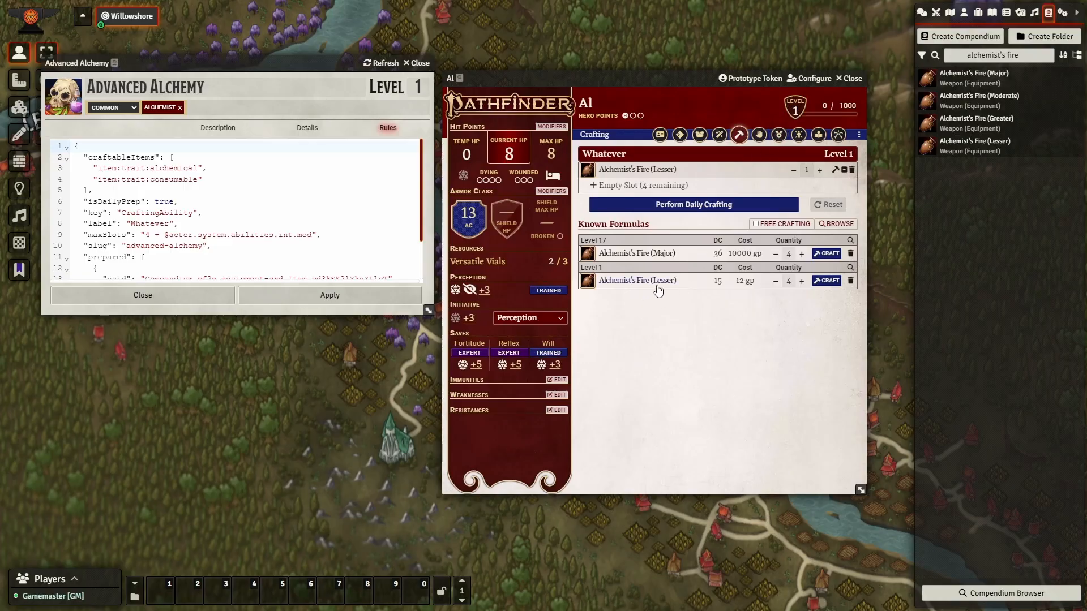
click(820, 170)
click(820, 170)
click(793, 170)
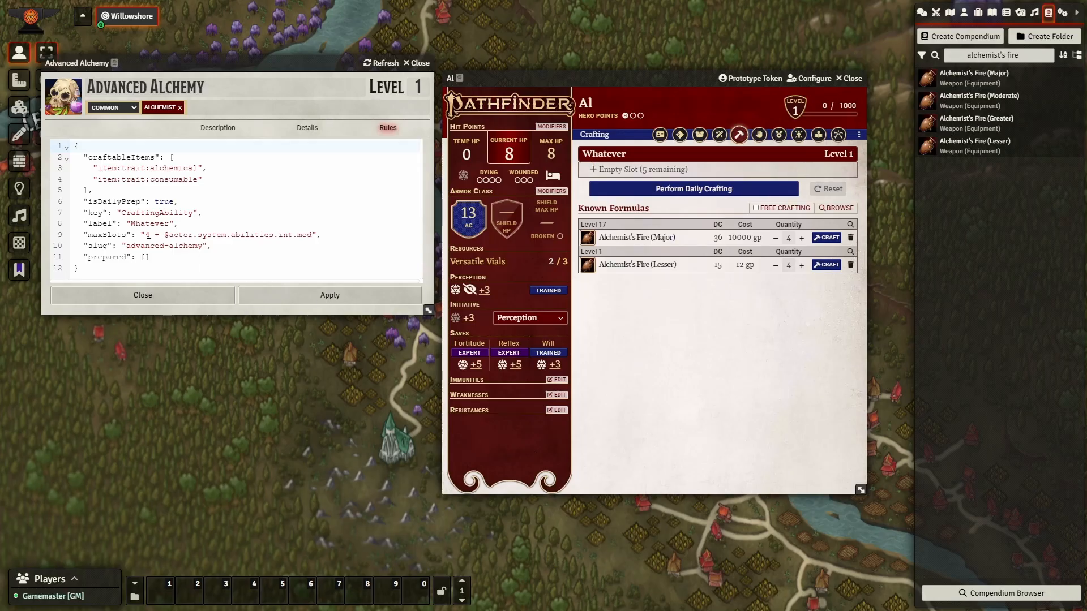
click(168, 249)
click(168, 257)
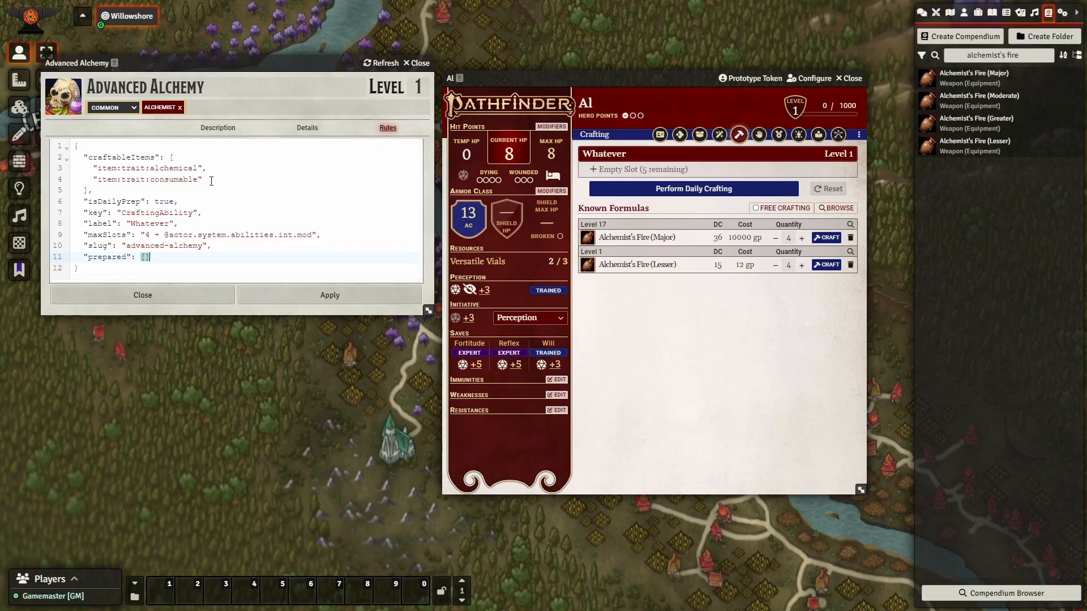
Replace craftableItems with an 'or' list of item:base:dagger and item:base:longsword.
drag(211, 181, 92, 164)
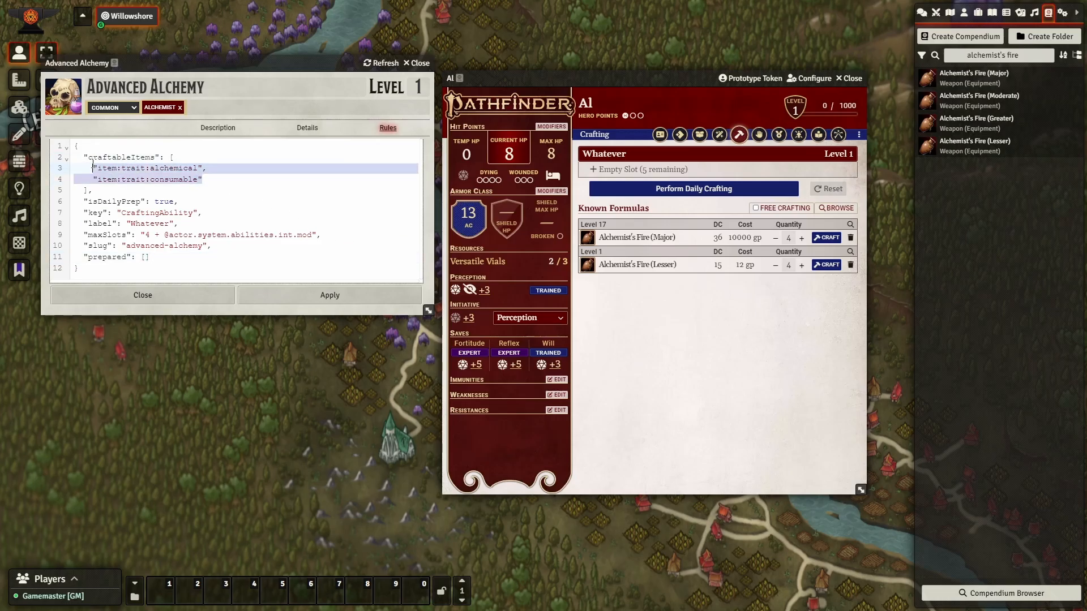
text({)
key(Return)
text(")
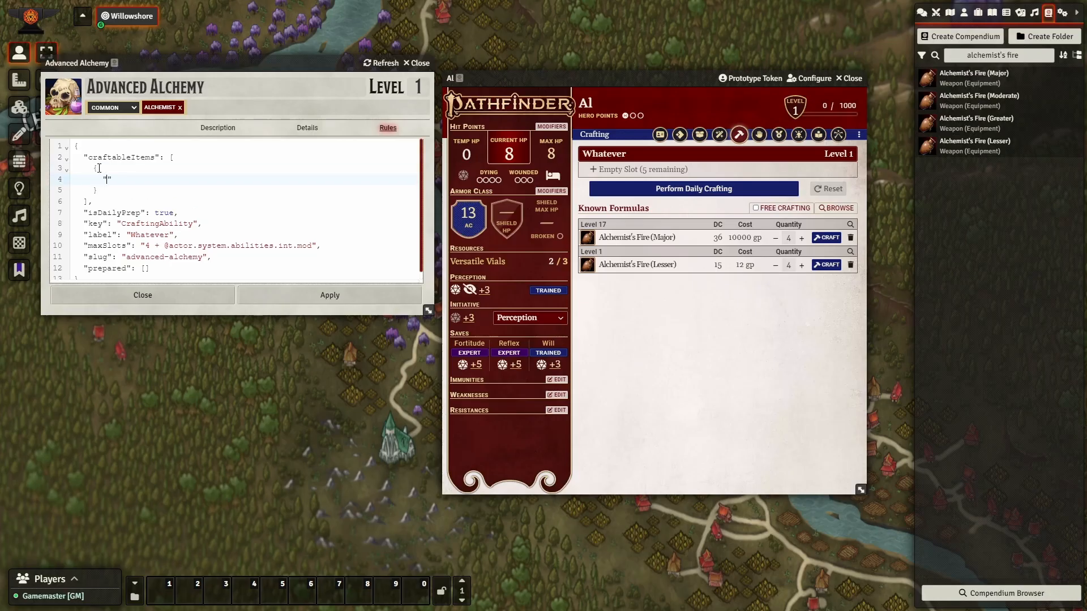
text(or": [)
key(Return)
text(")
text(item:base:)
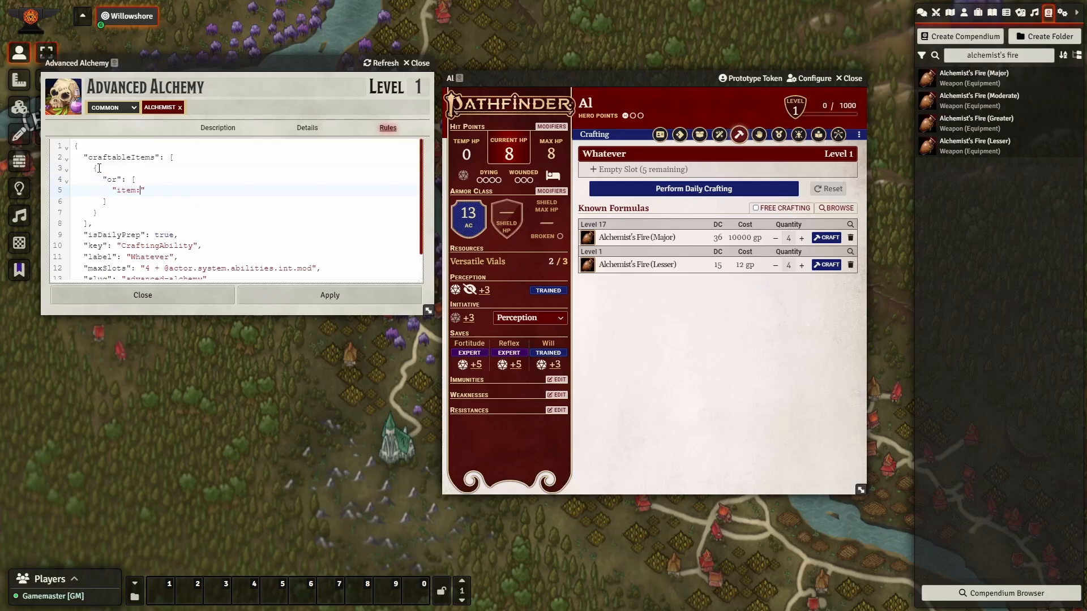
text(dagger",)
key(Return)
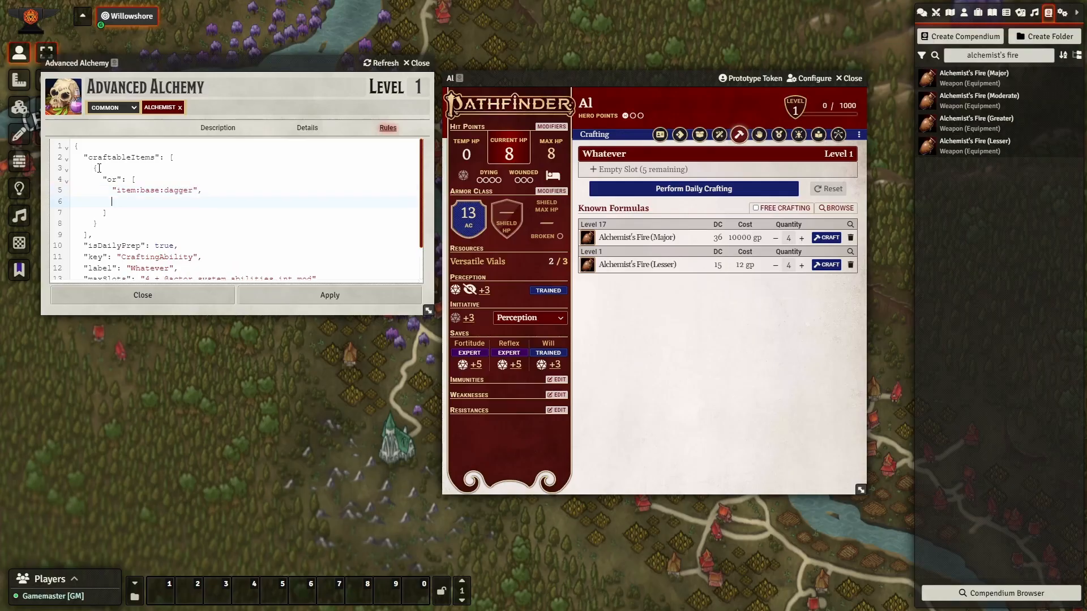
text("item:base:longsword)
Set the rule's maxSlots to 2.
scroll(243, 216, down, 2)
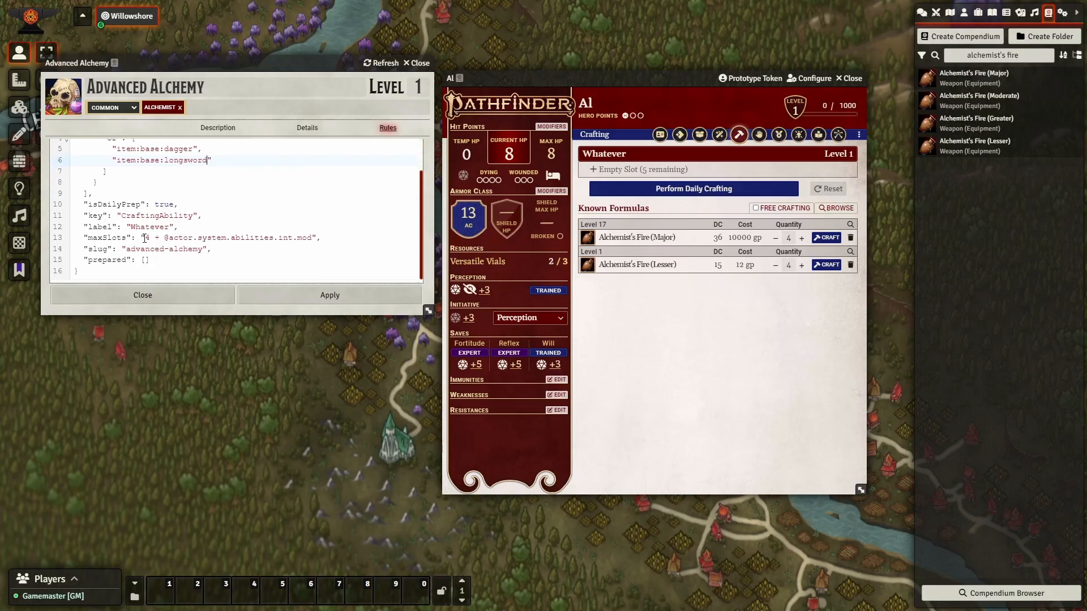
key(shift+End)
key(shift+Left)
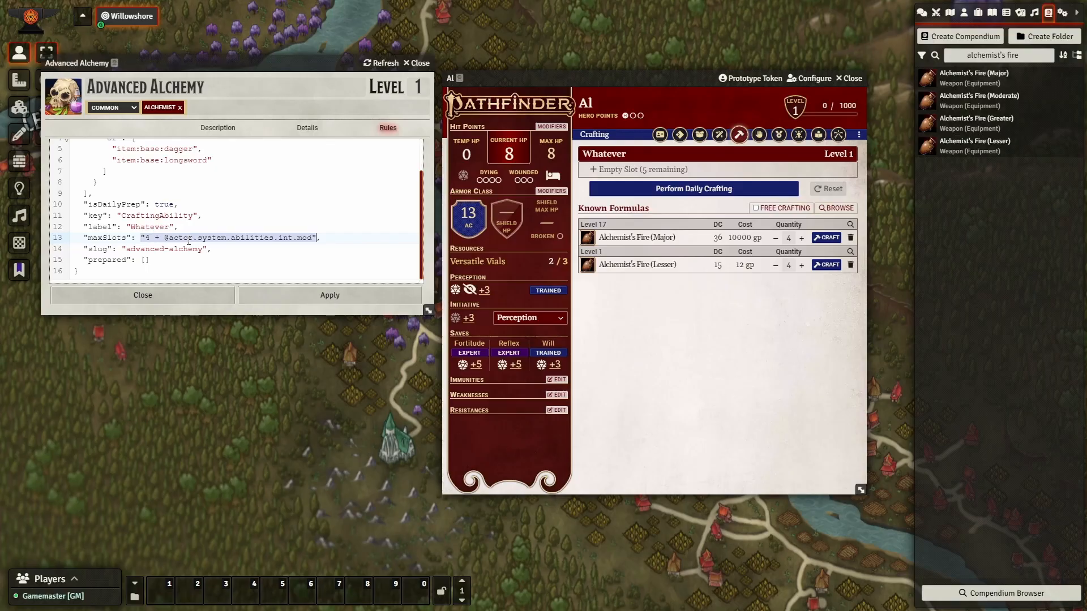
text(4,)
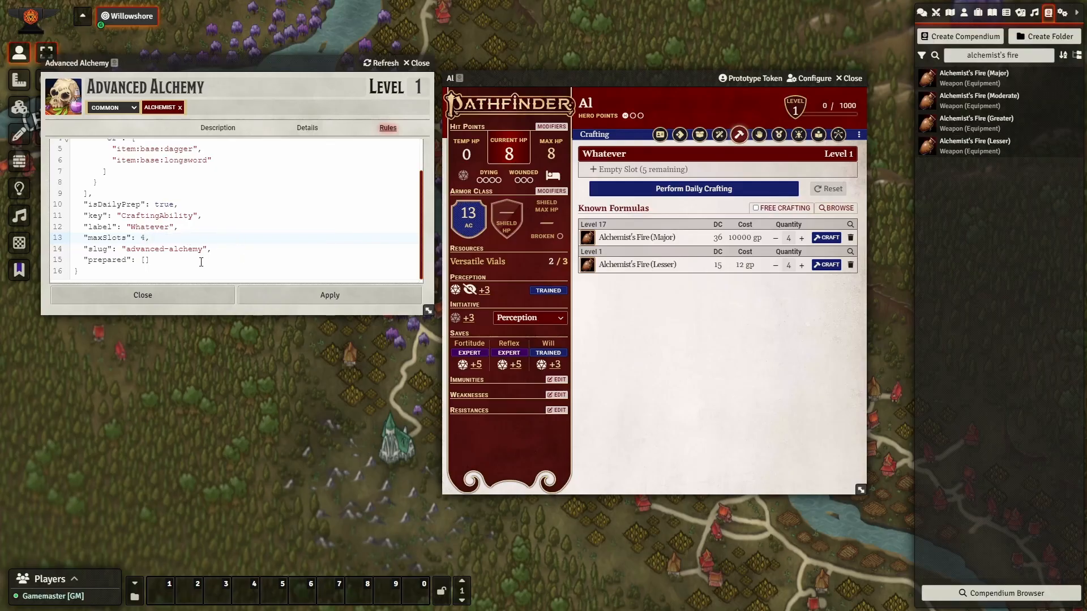
key(BackSpace)
text(2)
Change the slug to sword-making and the label to Sword Making.
click(203, 249)
key(ctrl+shift+Left)
key(ctrl+shift+Left)
text(sword-making)
key(Up)
key(ctrl+shift+Left)
text(Sword Making)
Apply the Sword Making rule, then add Dagger (2 sp) and Longsword (1 gp) as known formulas.
click(273, 295)
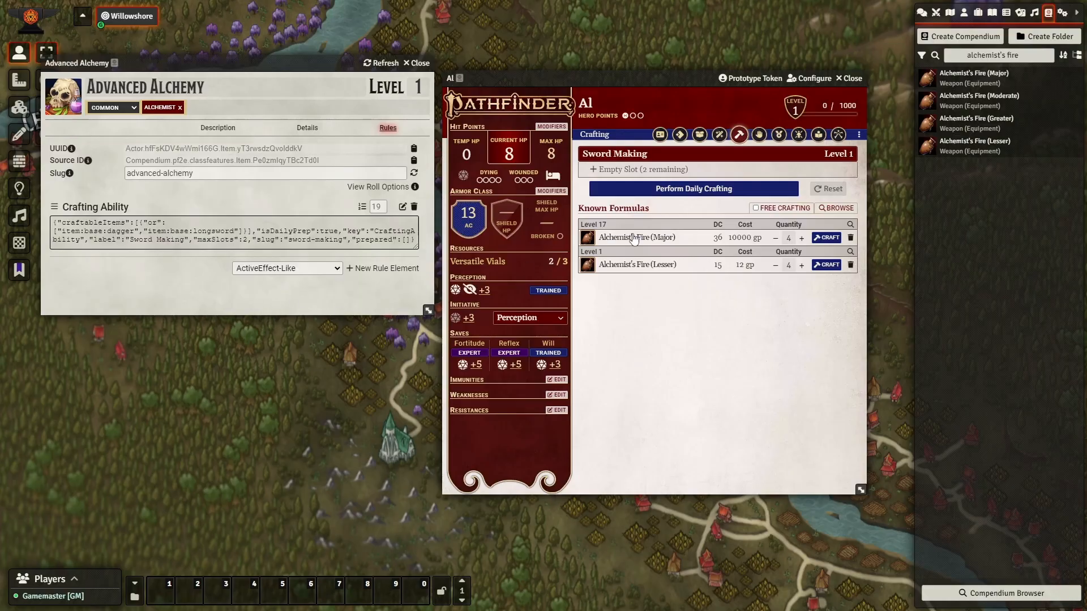
drag(634, 239, 644, 171)
key(ctrl+space)
text(dagger)
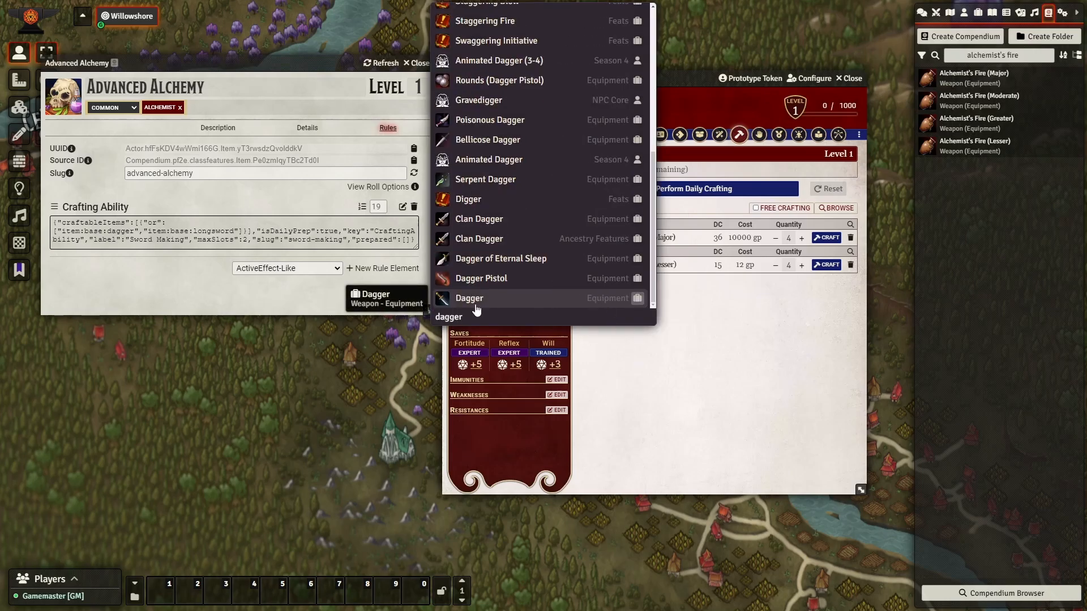
drag(473, 299, 745, 283)
key(ctrl+space)
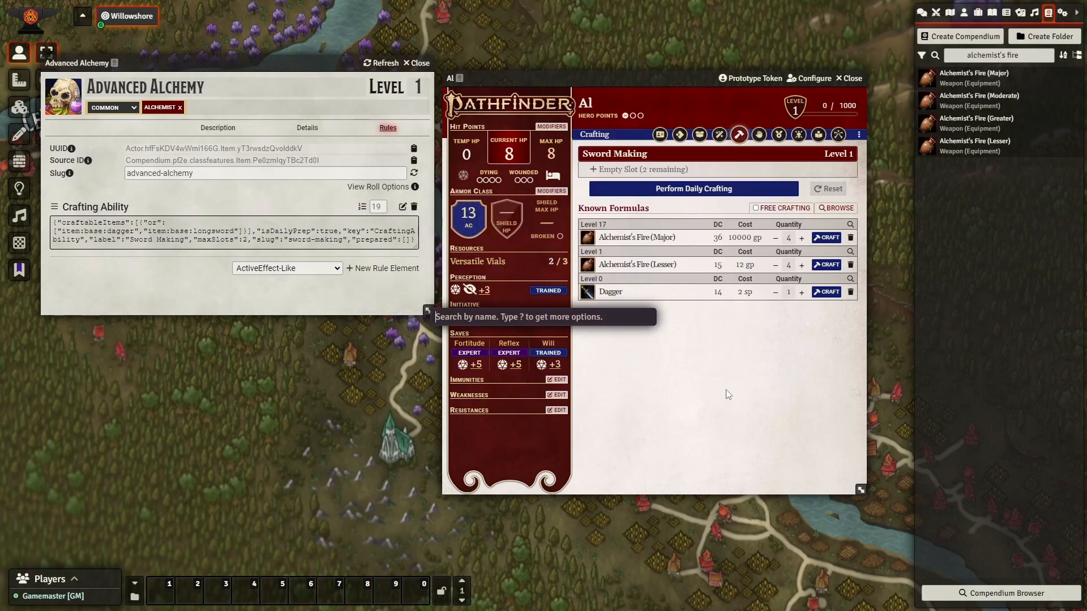
text(longsword)
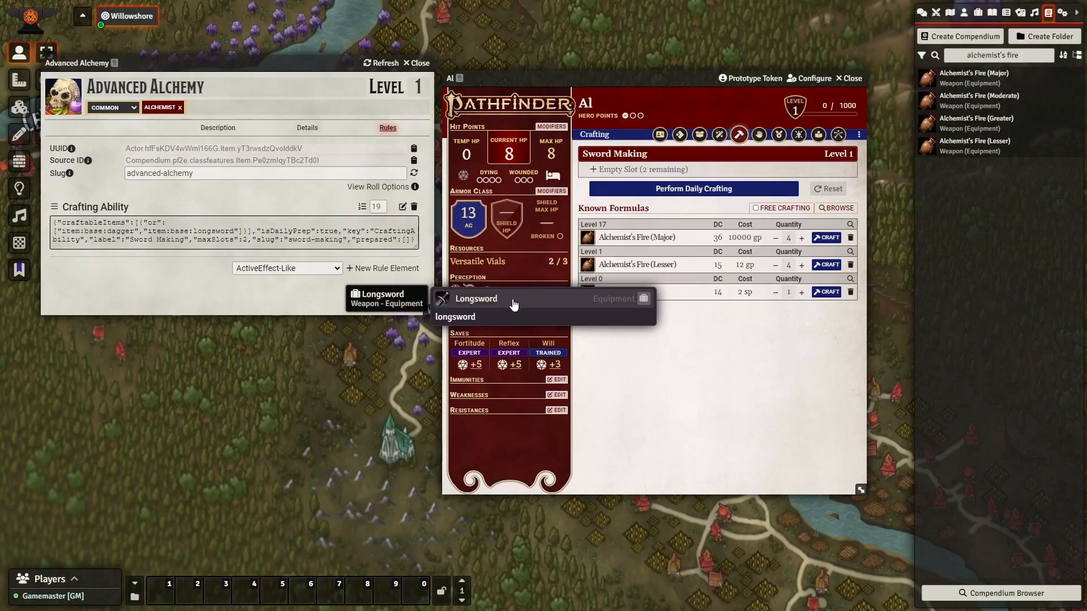
drag(516, 303, 714, 261)
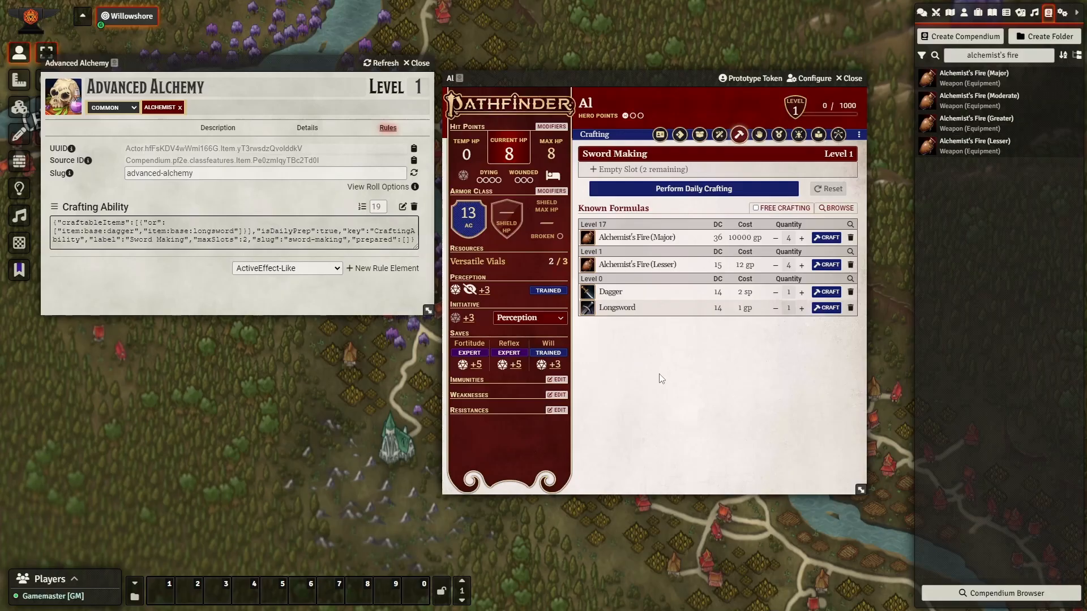
Prepare one Longsword and one Dagger in the two Sword Making slots, each at quantity 1.
click(632, 174)
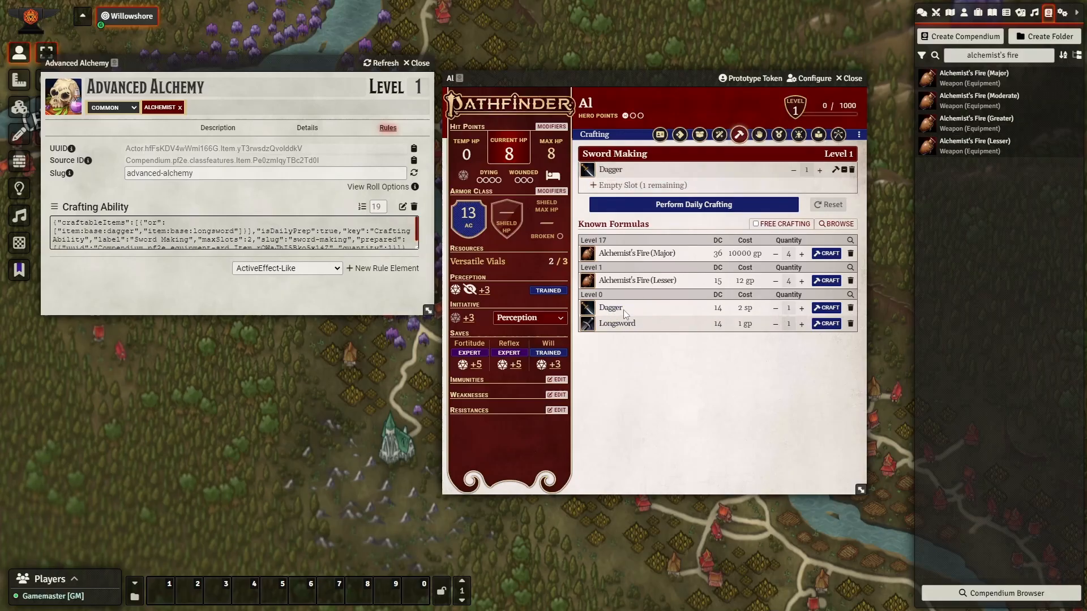
click(819, 169)
click(793, 170)
drag(625, 323, 648, 187)
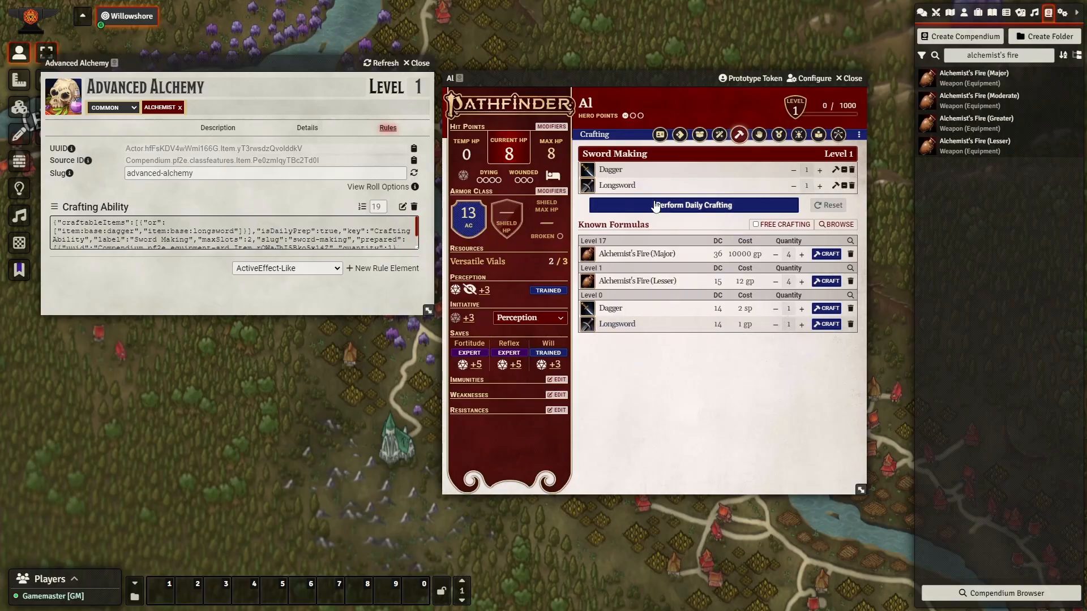
click(794, 169)
click(820, 170)
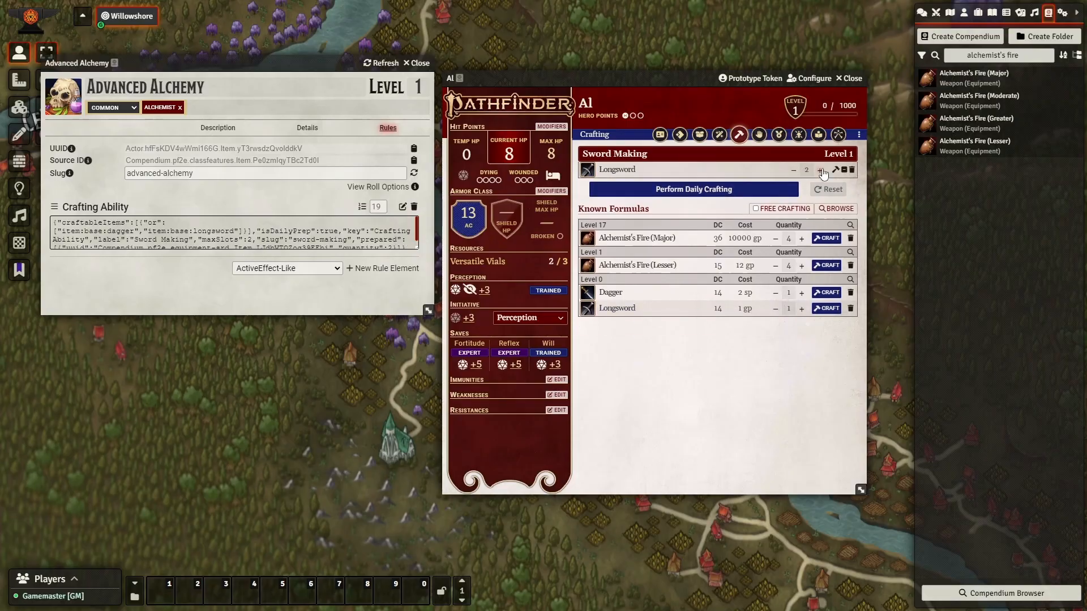
click(792, 170)
drag(633, 305, 628, 185)
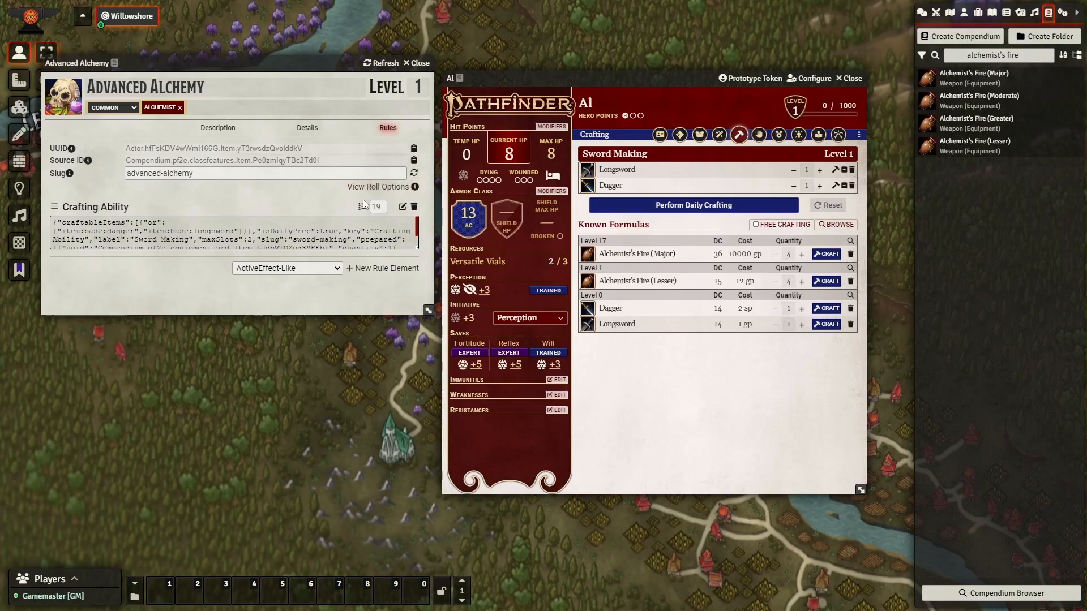
In the Crafting Ability rule JSON, add a batchSizes entry with a default batch size of 1.
click(403, 207)
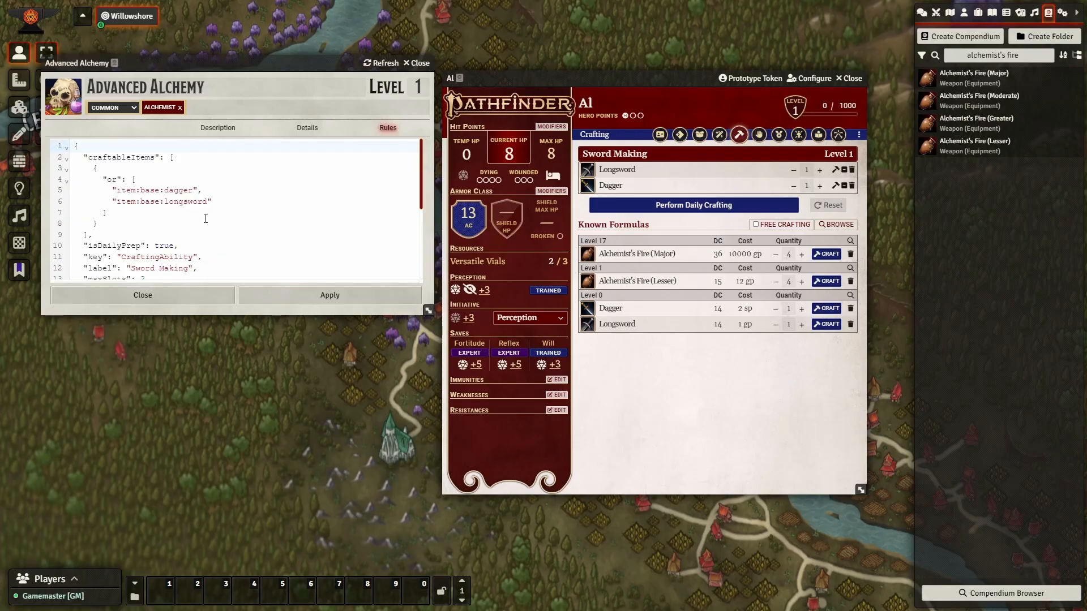
scroll(207, 218, down, 2)
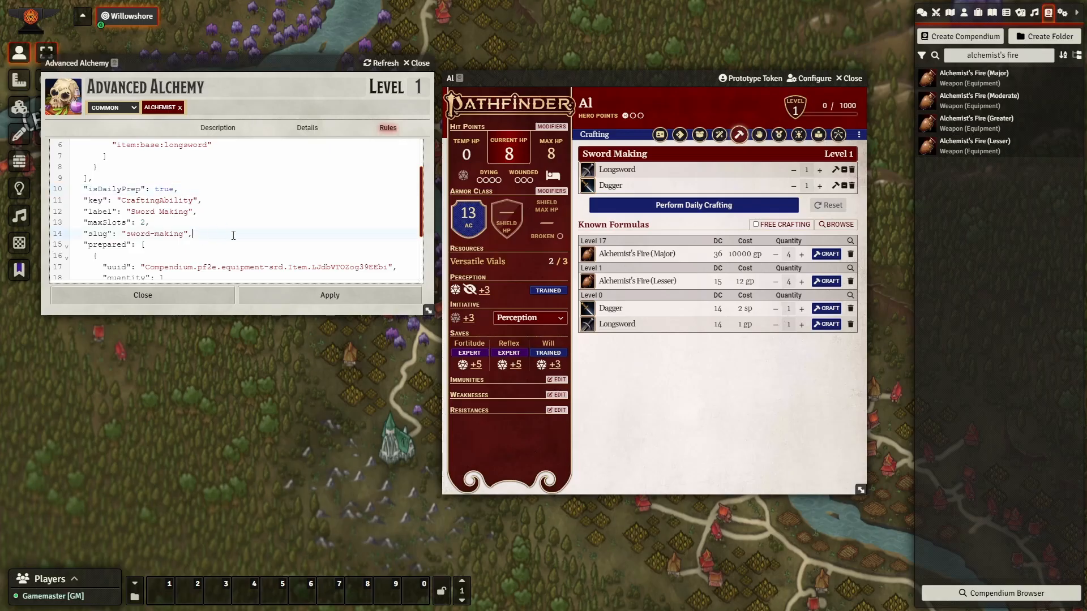
key(Return)
text(")
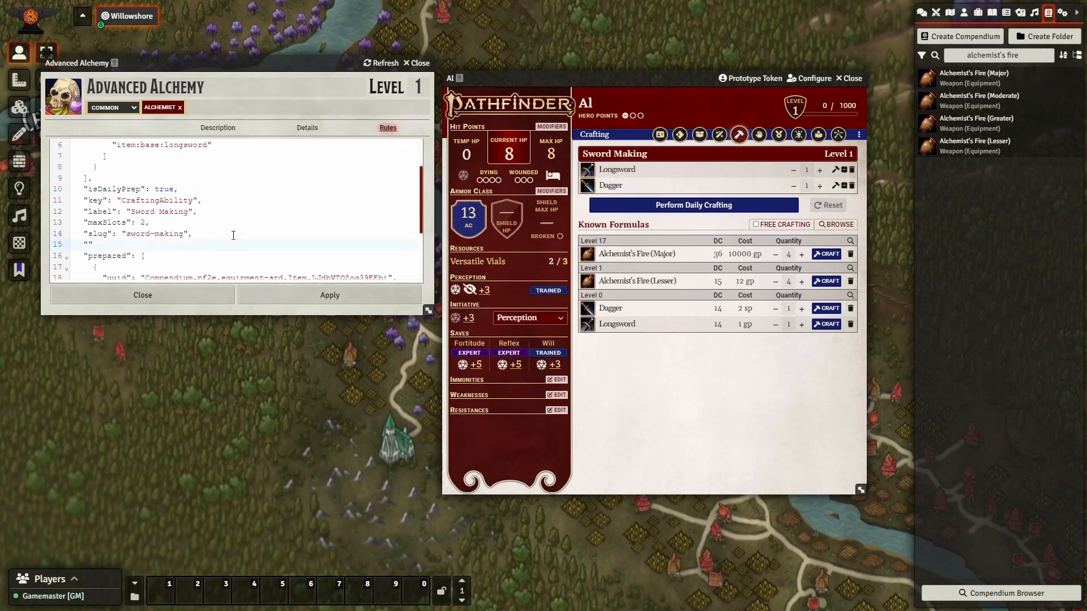
text(batchSizes": {},)
key(Left)
key(Left)
key(Return)
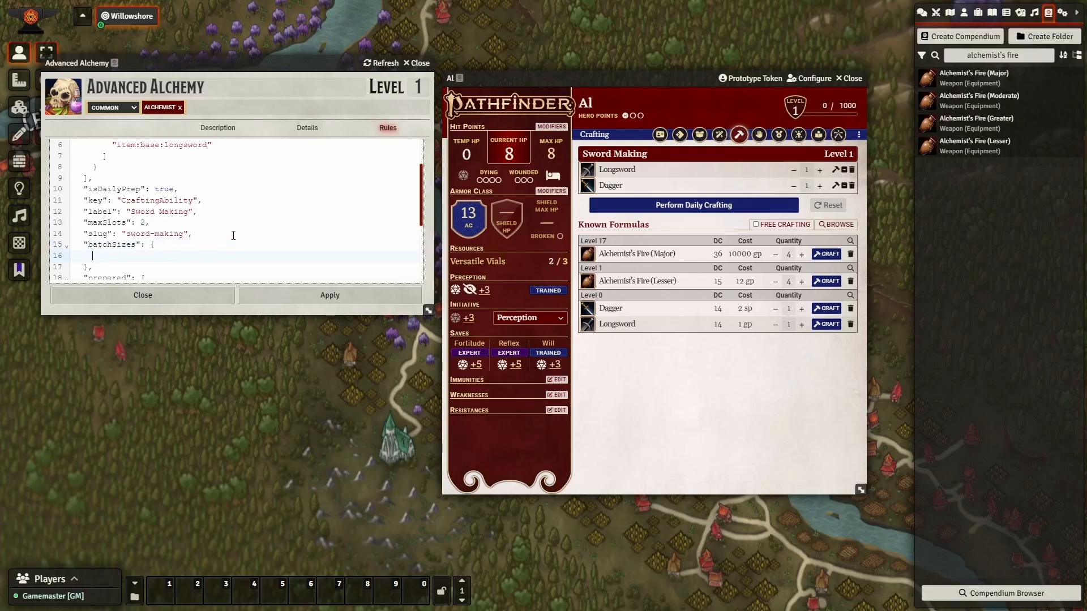
text("default": 1,)
key(Return)
Add an 'other' batch for item:base:dagger with quantity 3 and apply the rule.
text("other": [)
key(Return)
text({)
key(Return)
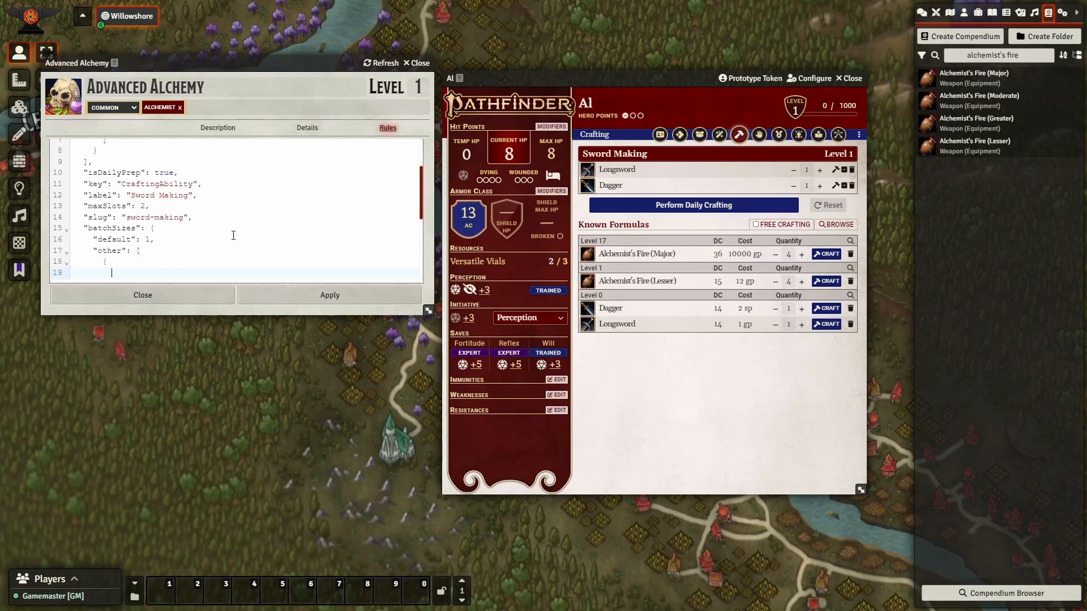
text("definition": [)
key(Return)
text(")
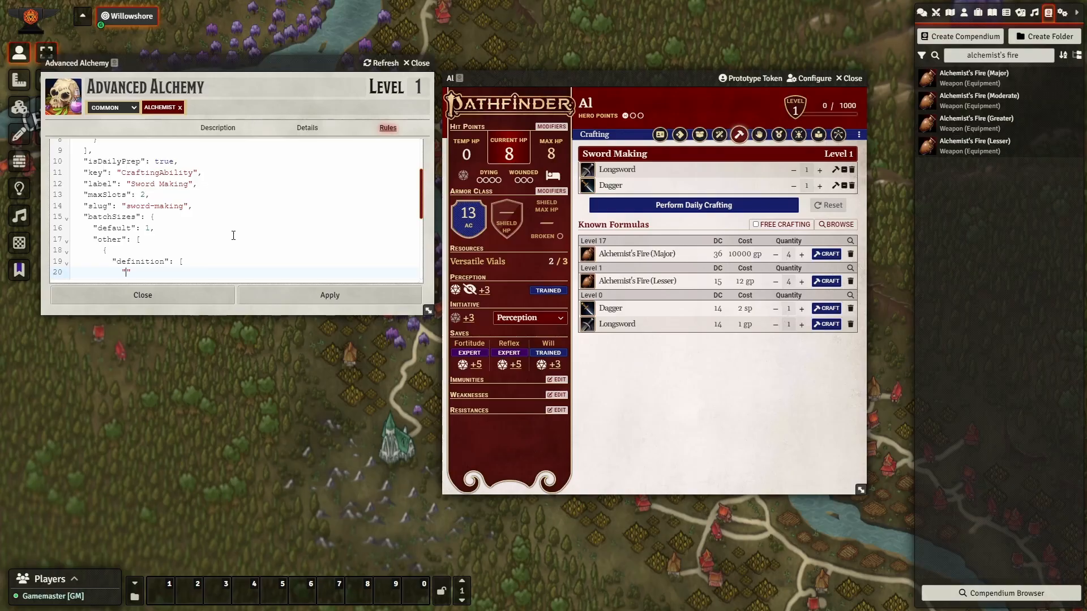
text(item:base:dagger")
key(Down)
text(,)
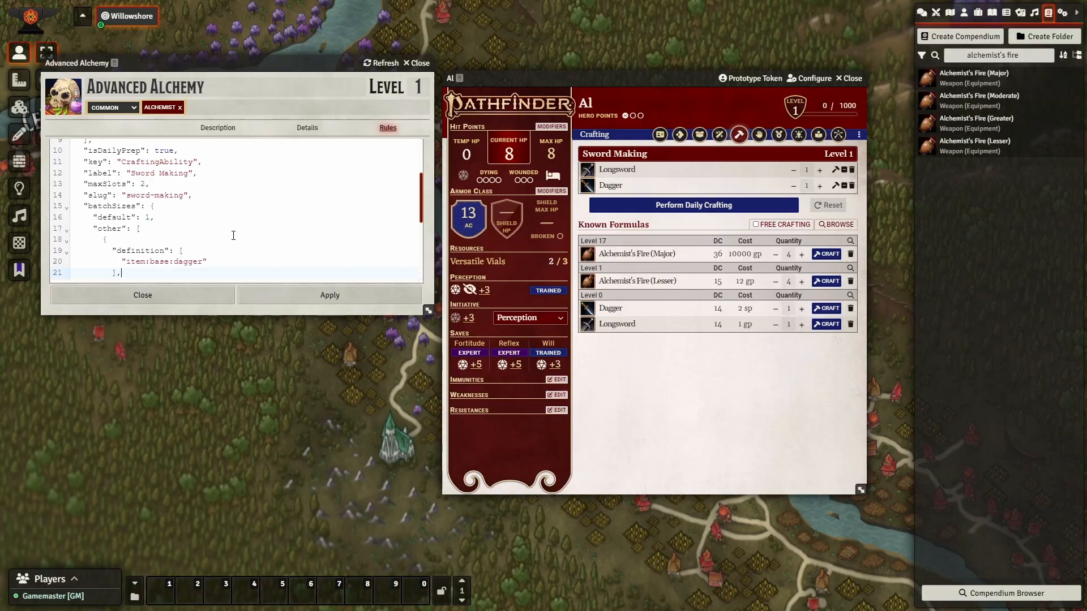
key(Return)
text("quantity": 3)
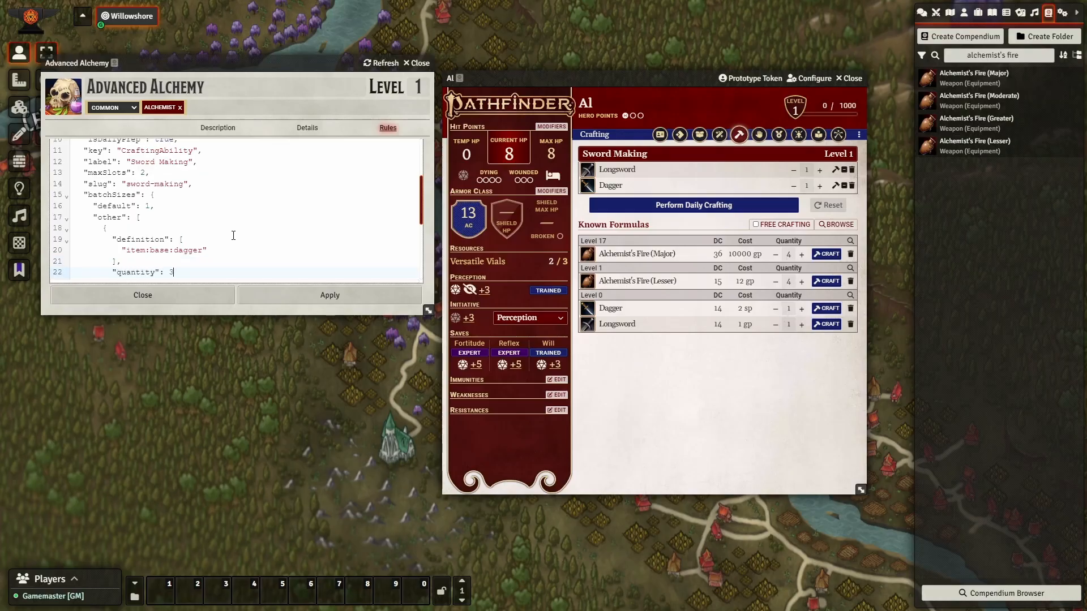
key(Down)
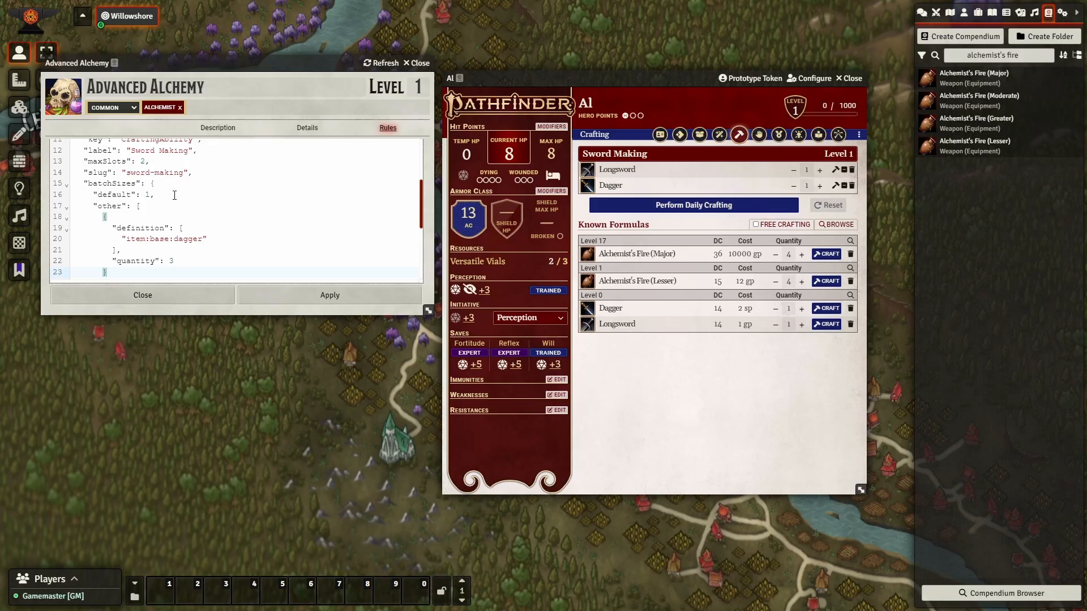
drag(175, 194, 55, 197)
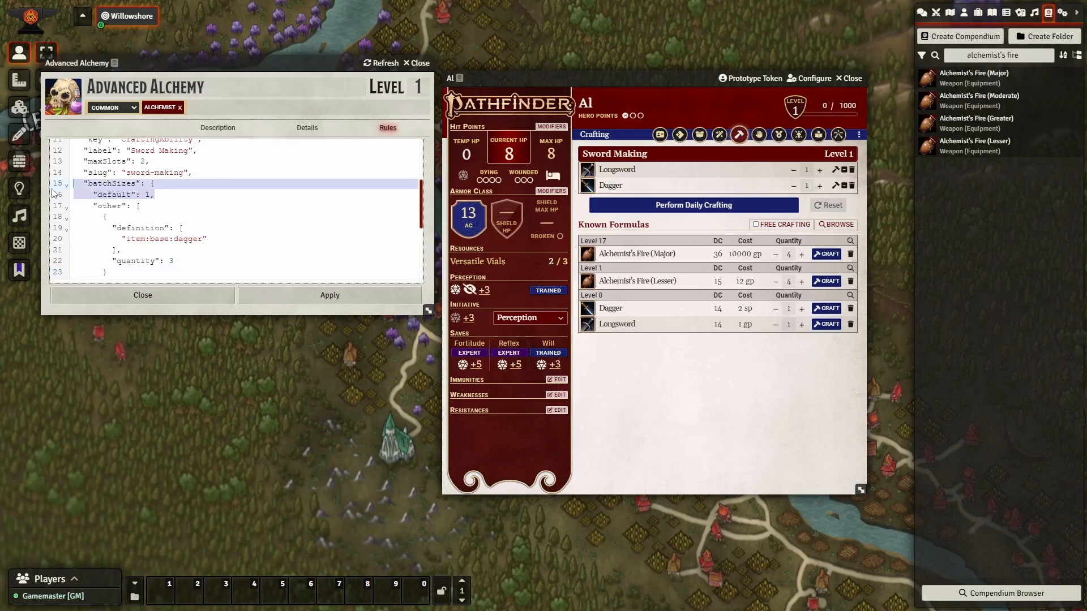
click(314, 294)
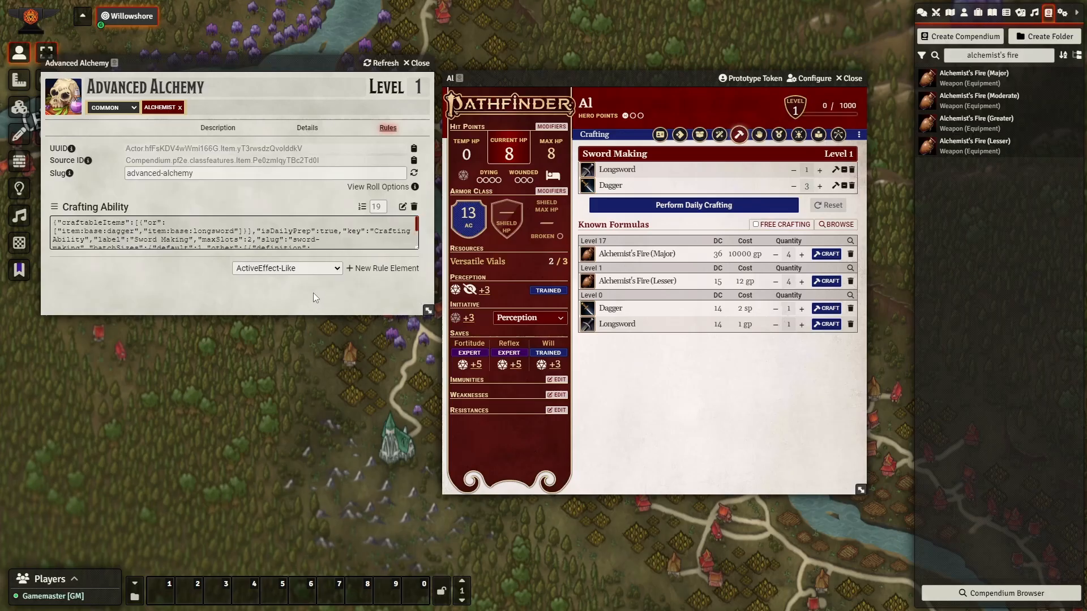
Remove Longsword and Dagger from Sword Making, then test preparing and removing Longsword again.
click(793, 171)
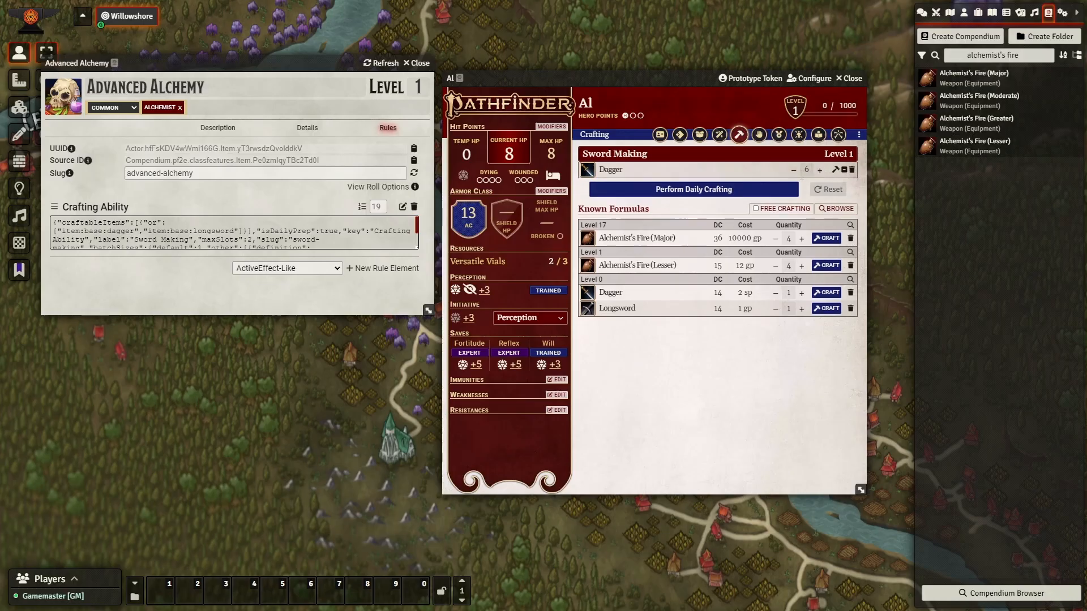
click(793, 170)
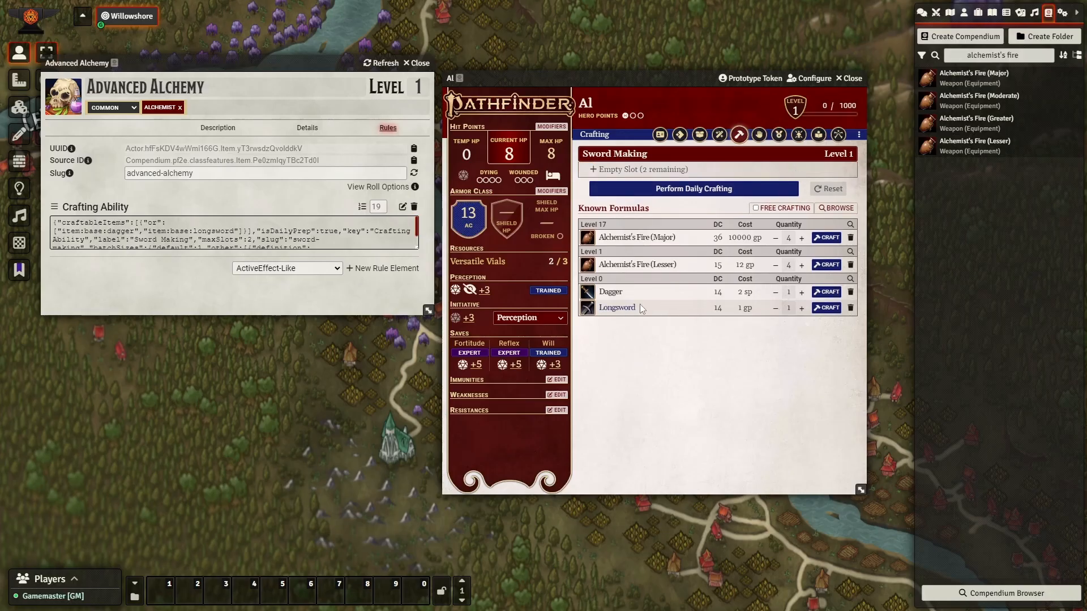
drag(641, 308, 651, 170)
click(819, 170)
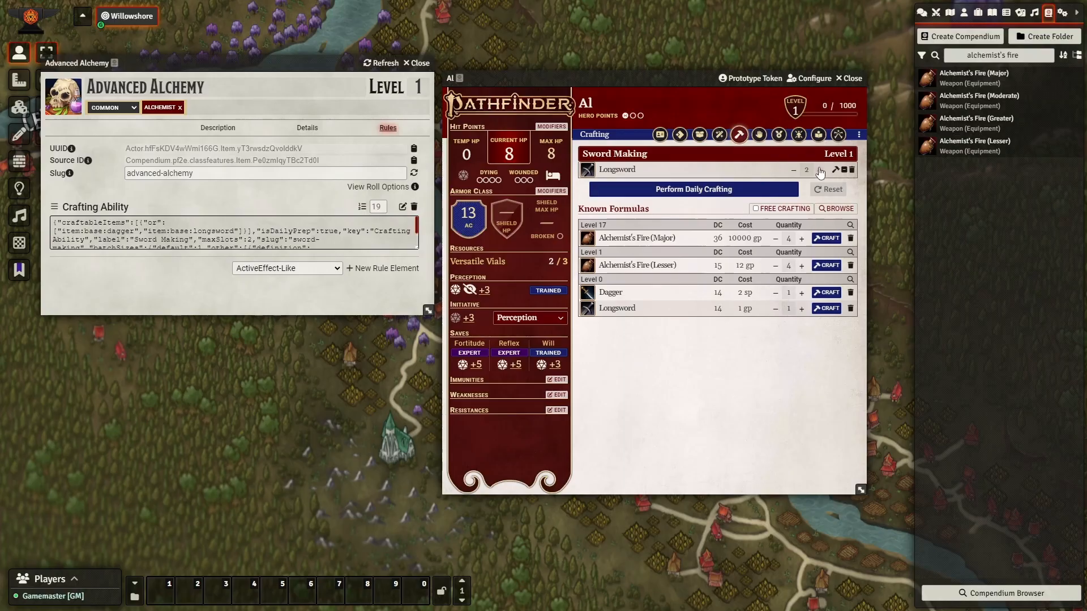
click(795, 170)
click(794, 170)
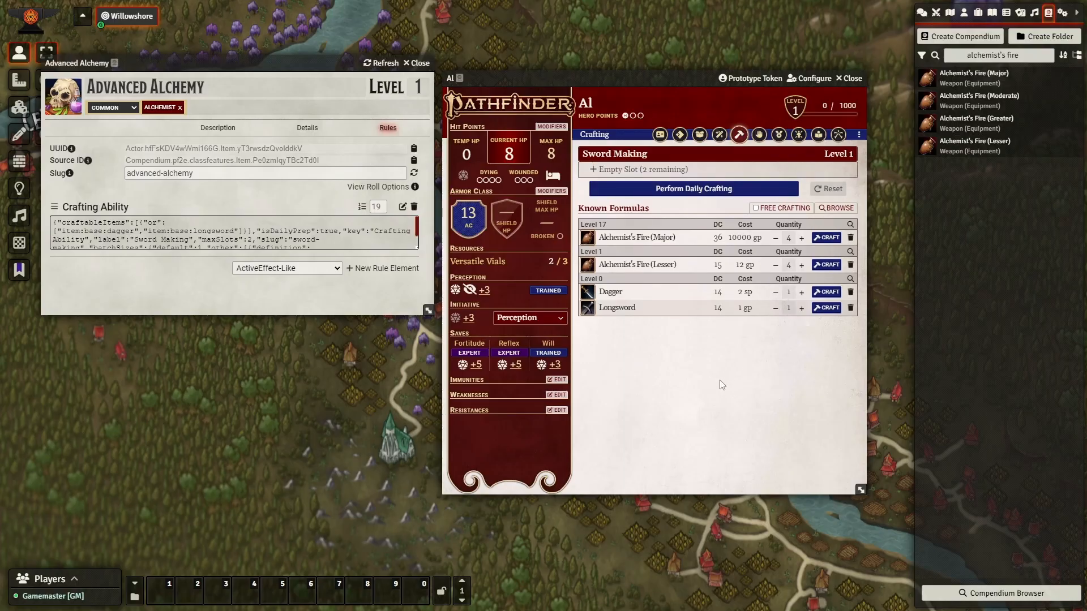
Search 'dagger of venom' in the quick search palette, then clear and close it.
key(ctrl+space)
text(dagger)
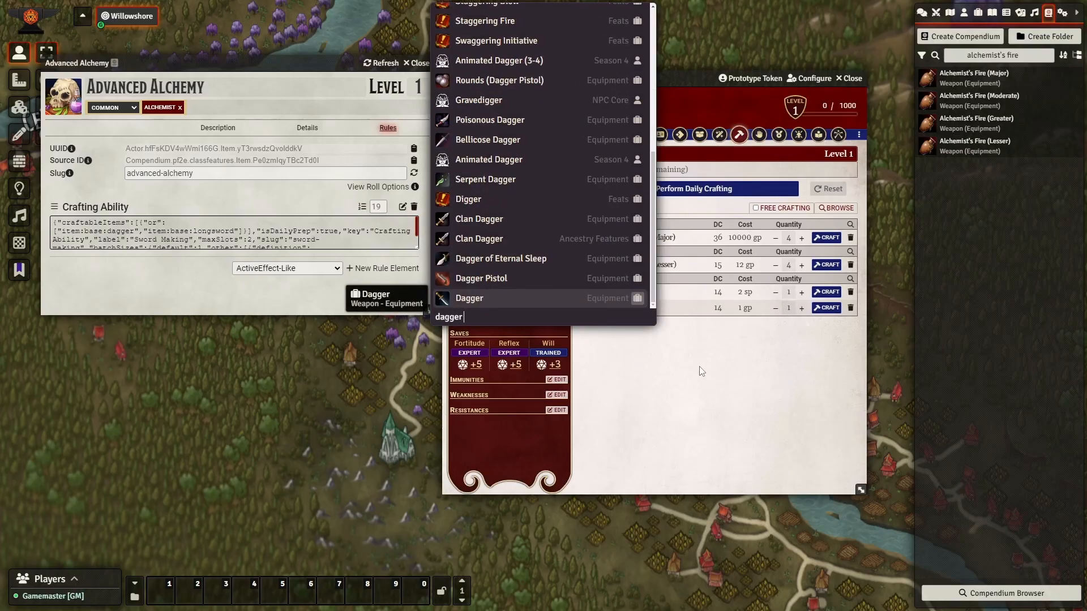
text( of venom)
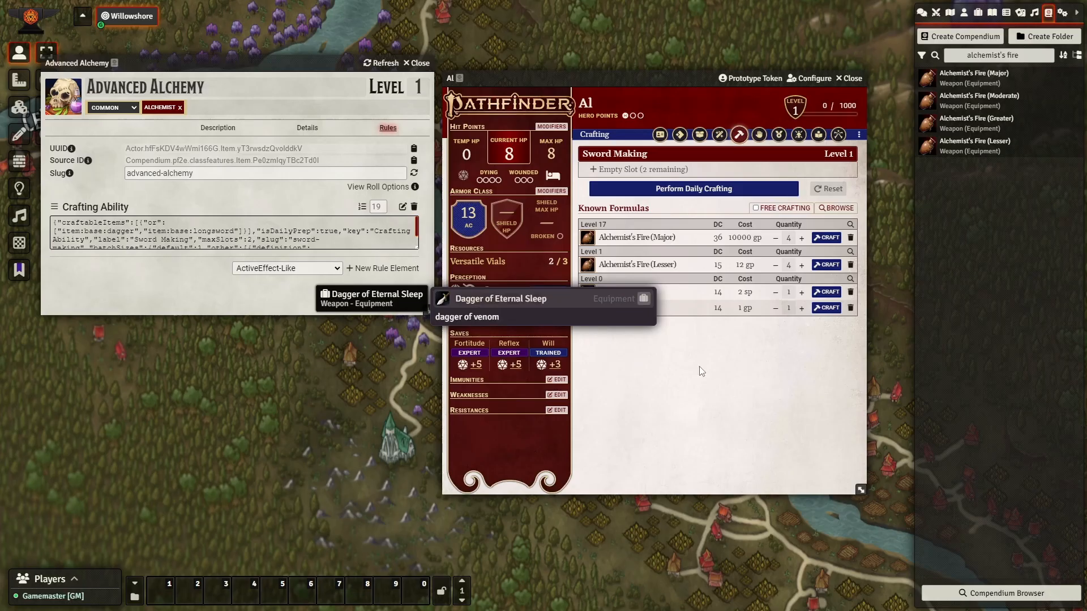
key(BackSpace)
key(BackSpace)
key(BackSpace)
key(BackSpace)
key(BackSpace)
key(BackSpace)
key(BackSpace)
key(BackSpace)
key(BackSpace)
key(BackSpace)
key(BackSpace)
key(BackSpace)
key(BackSpace)
key(BackSpace)
key(BackSpace)
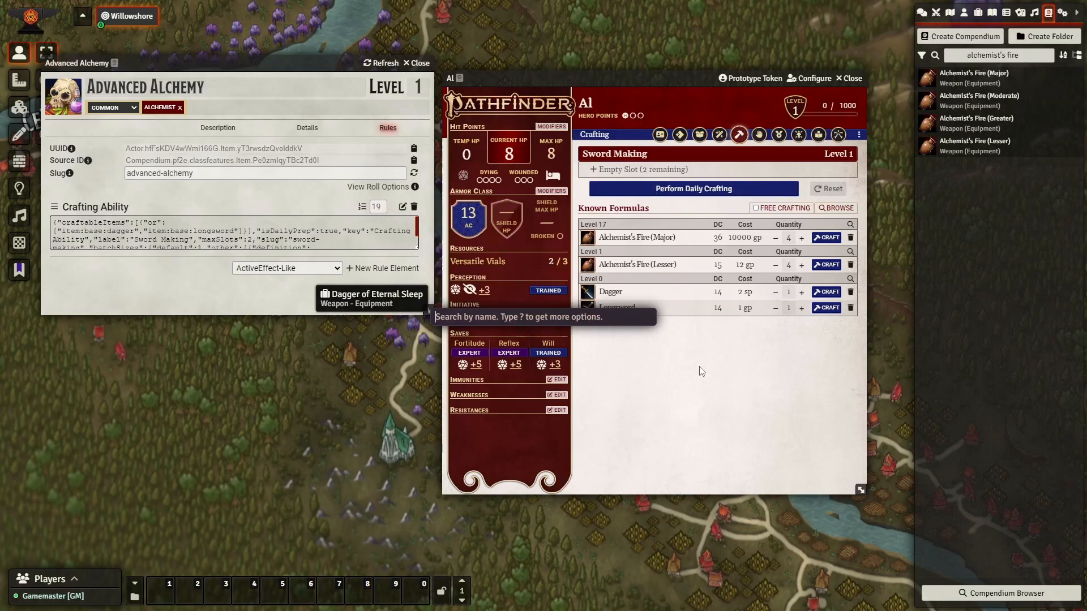
key(Escape)
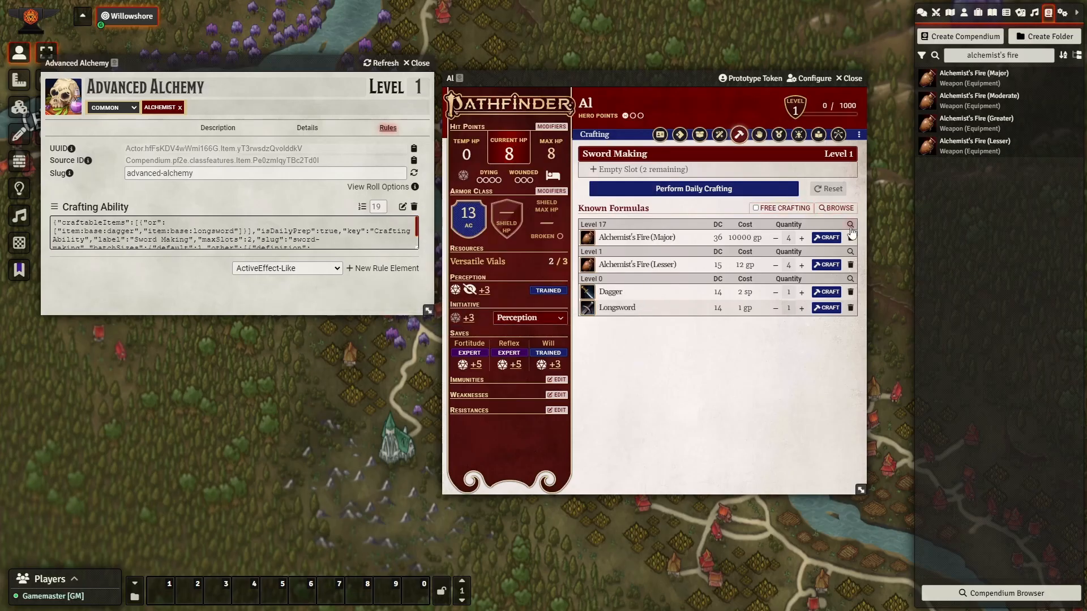
Clear the Compendium Browser filters, search 'dagger' and drag Serpent Dagger onto the sheet.
click(850, 225)
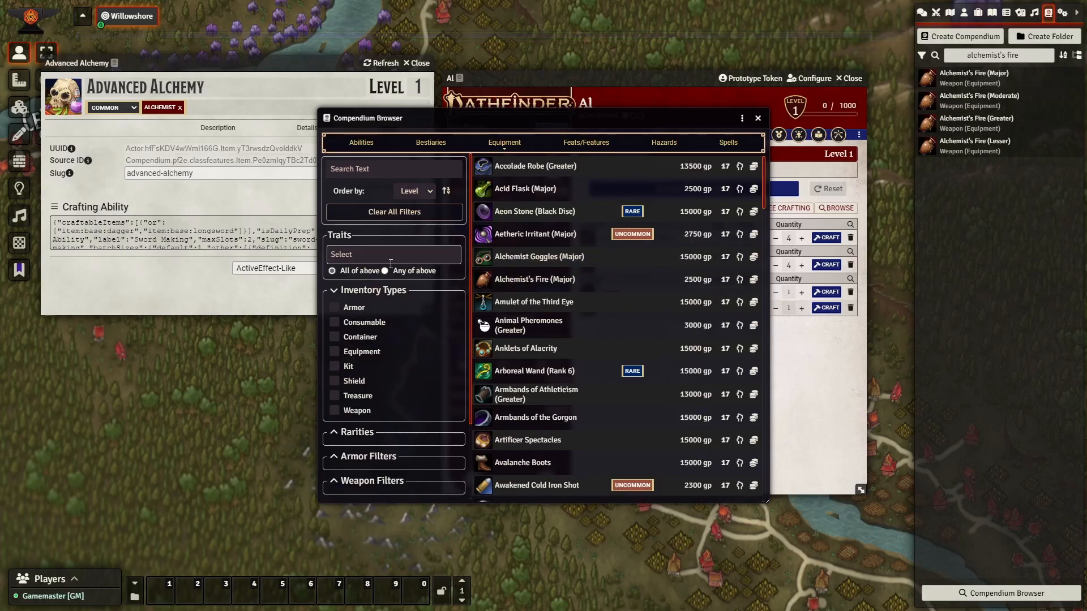
click(374, 255)
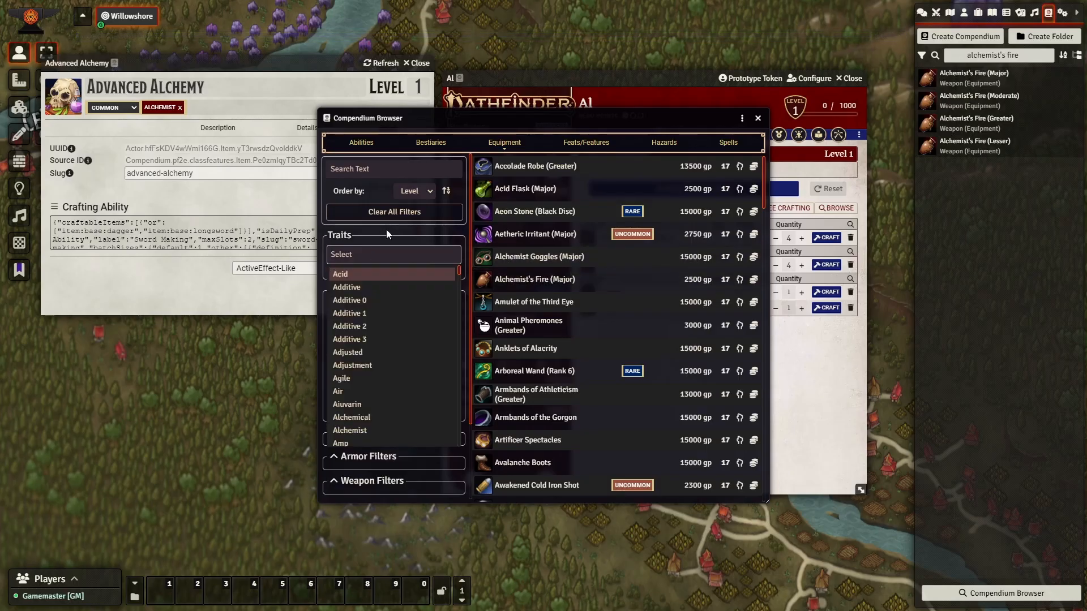
click(394, 212)
click(366, 255)
text(dagge)
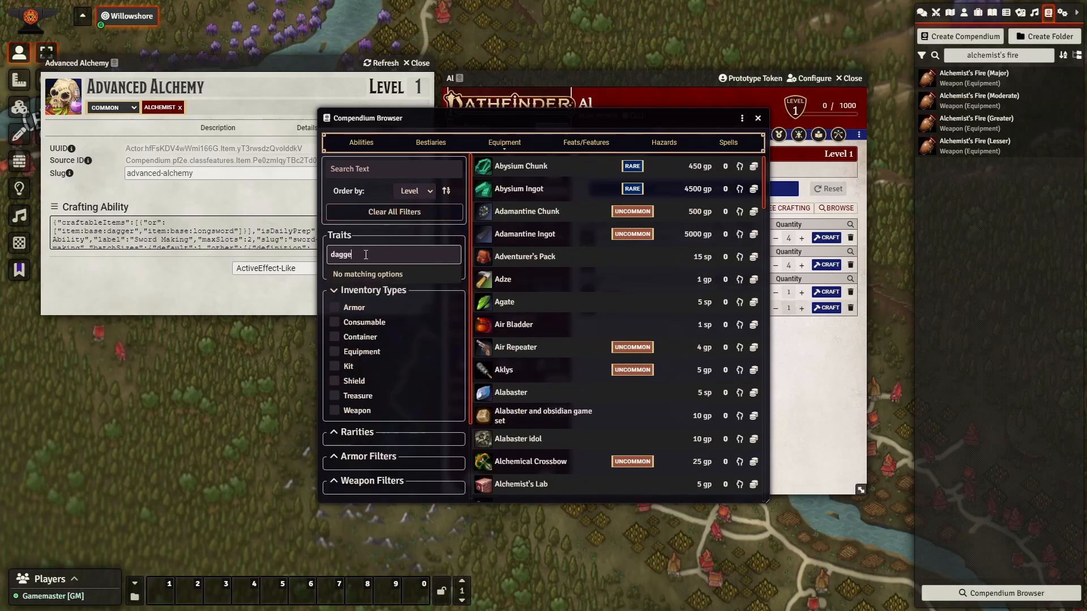
text(r)
scroll(525, 278, down, 1)
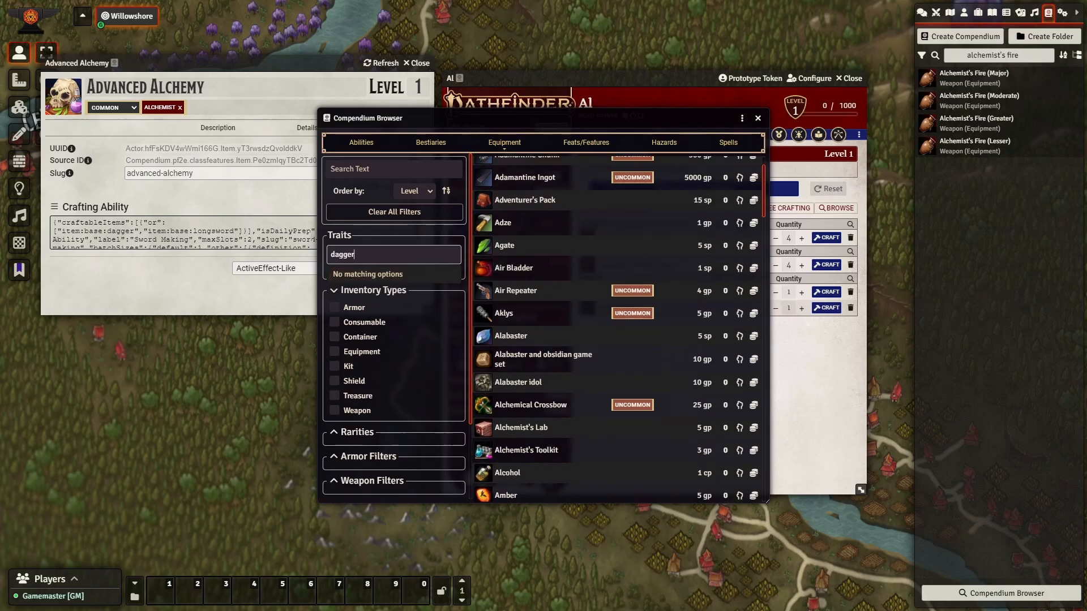
click(378, 213)
click(371, 168)
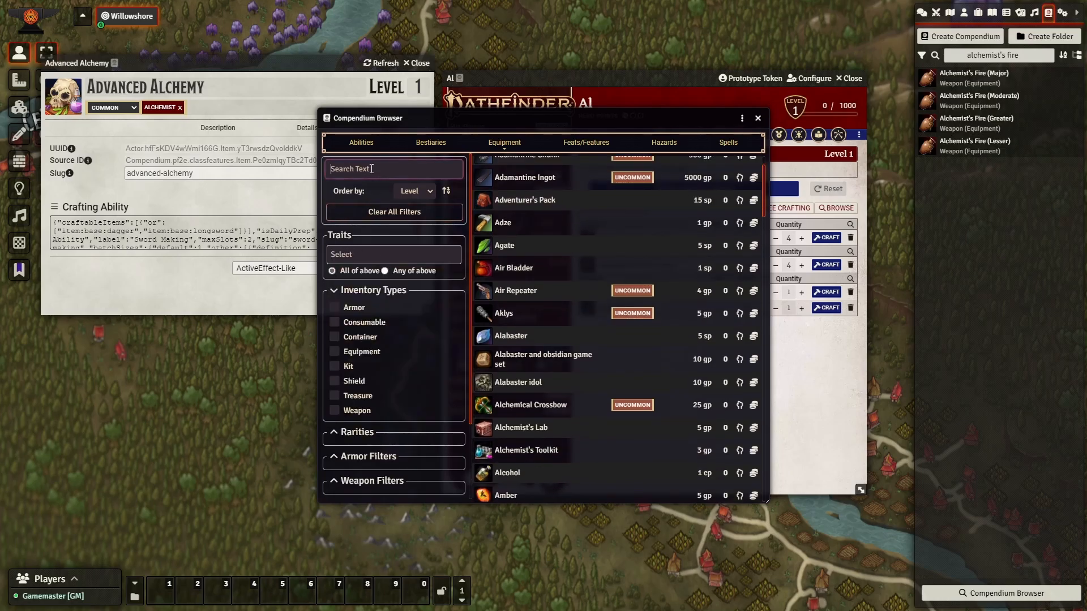
text(dagger)
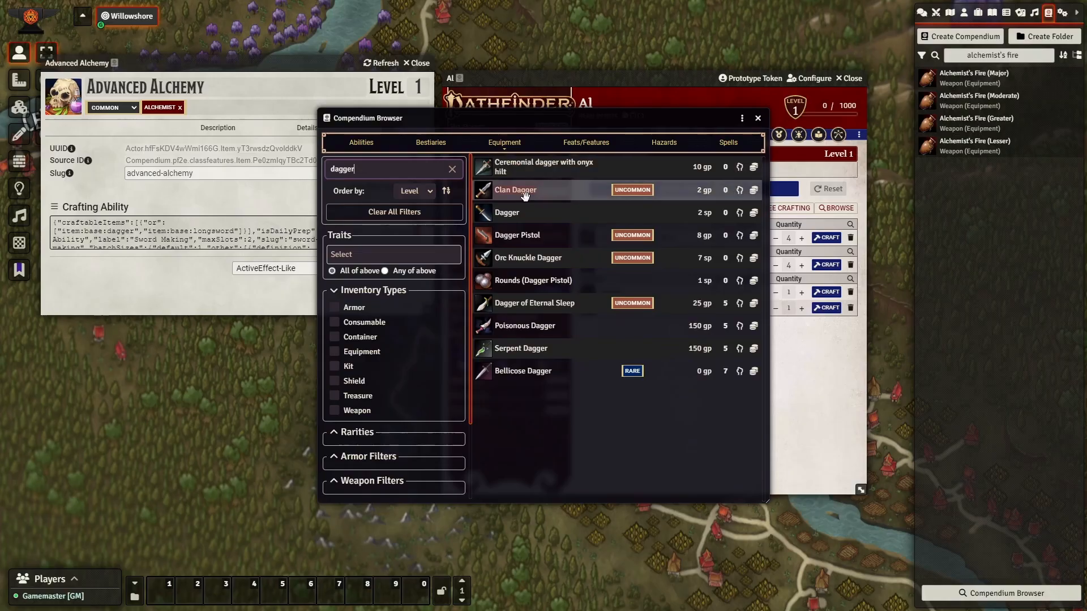
drag(531, 346, 795, 328)
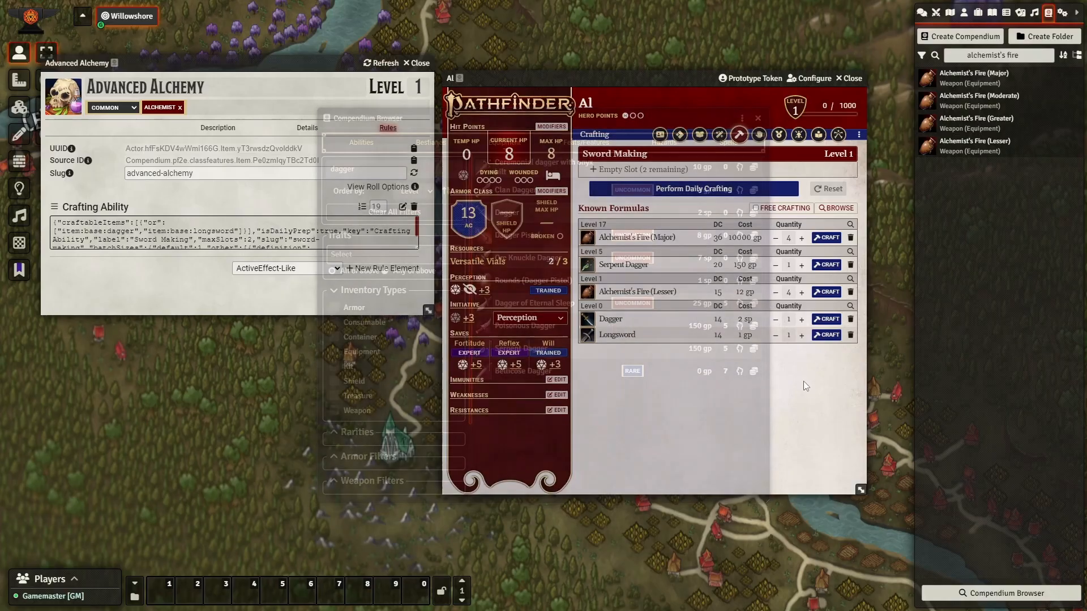
Try preparing Serpent Dagger (refused above level 1), then set the character level to 5.
key(Escape)
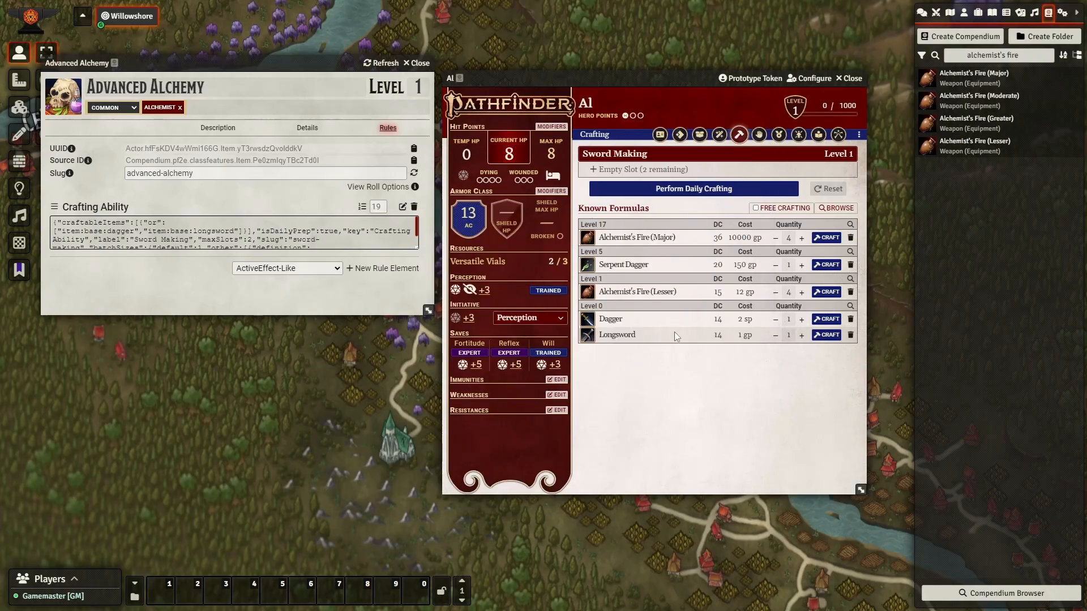
drag(643, 269, 639, 171)
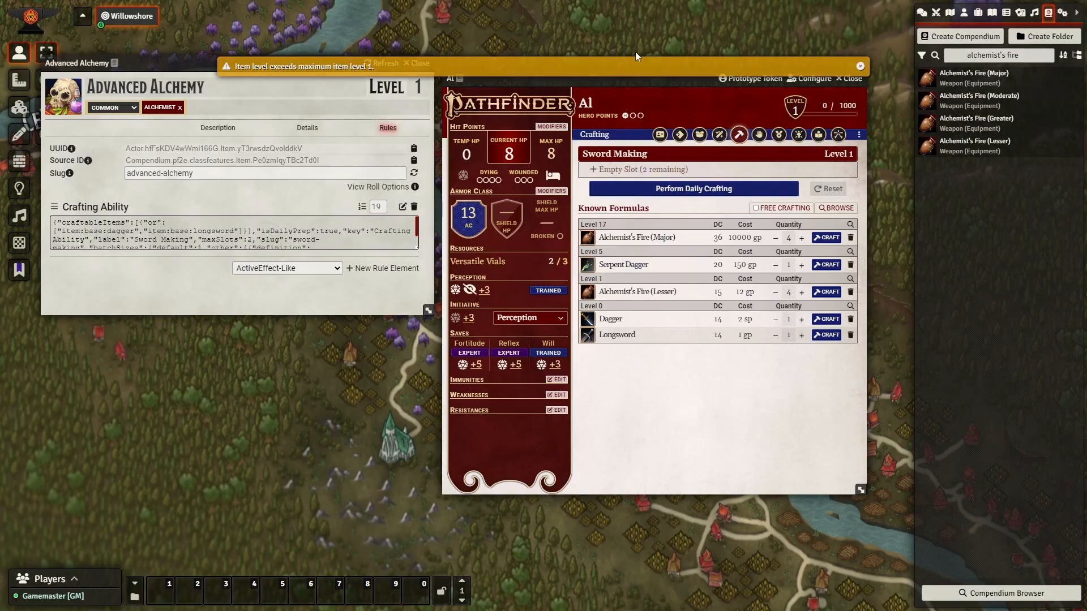
click(795, 113)
text(5)
key(Return)
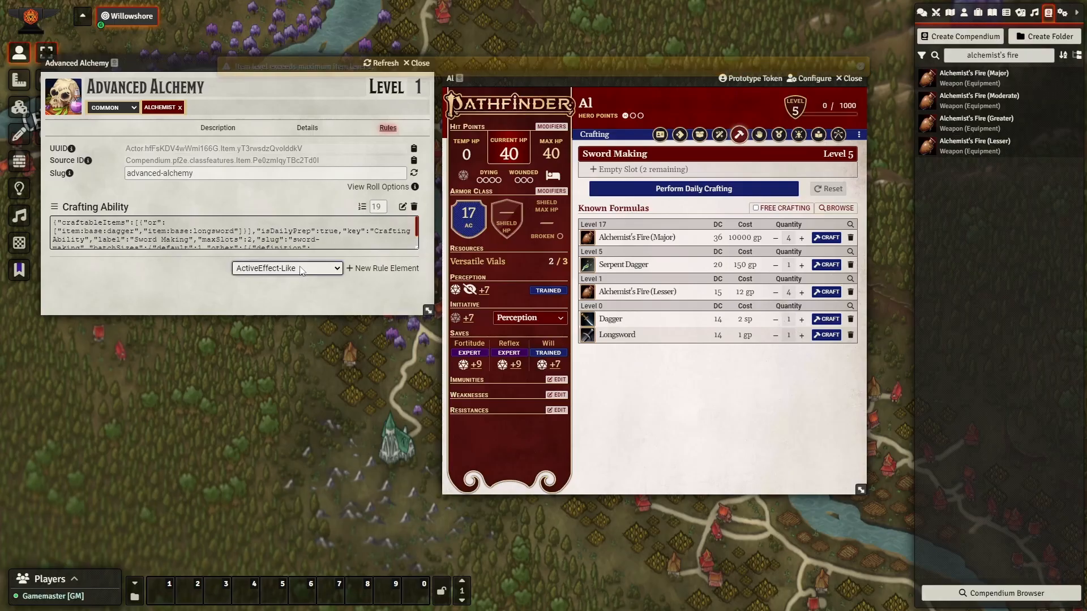
Add a maxItemLevel line to the Crafting Ability rule, apply it, and prepare Serpent Dagger.
click(402, 206)
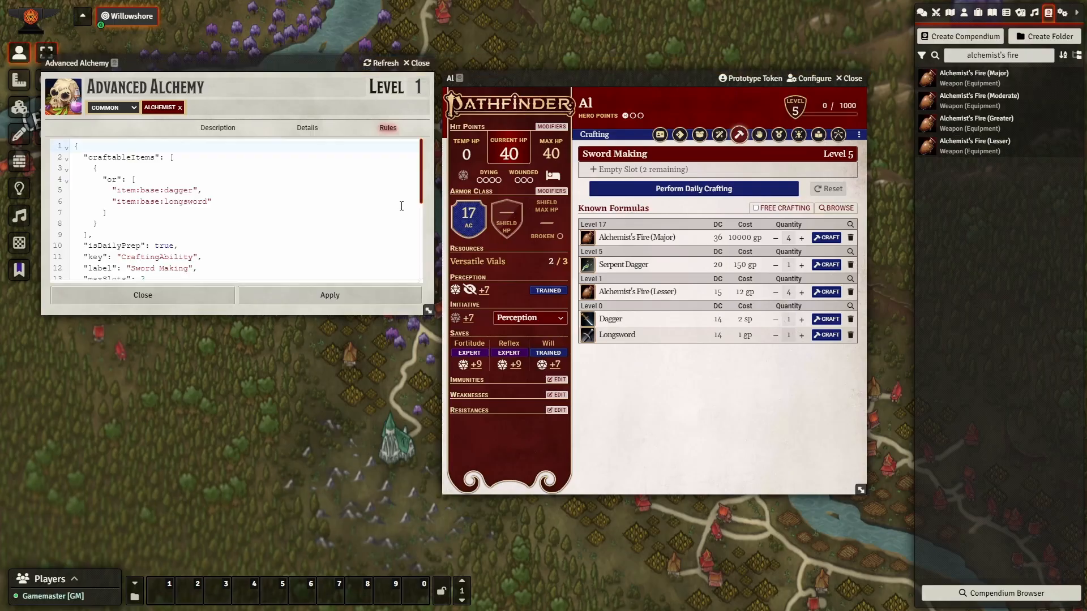
click(216, 245)
key(Return)
text(")
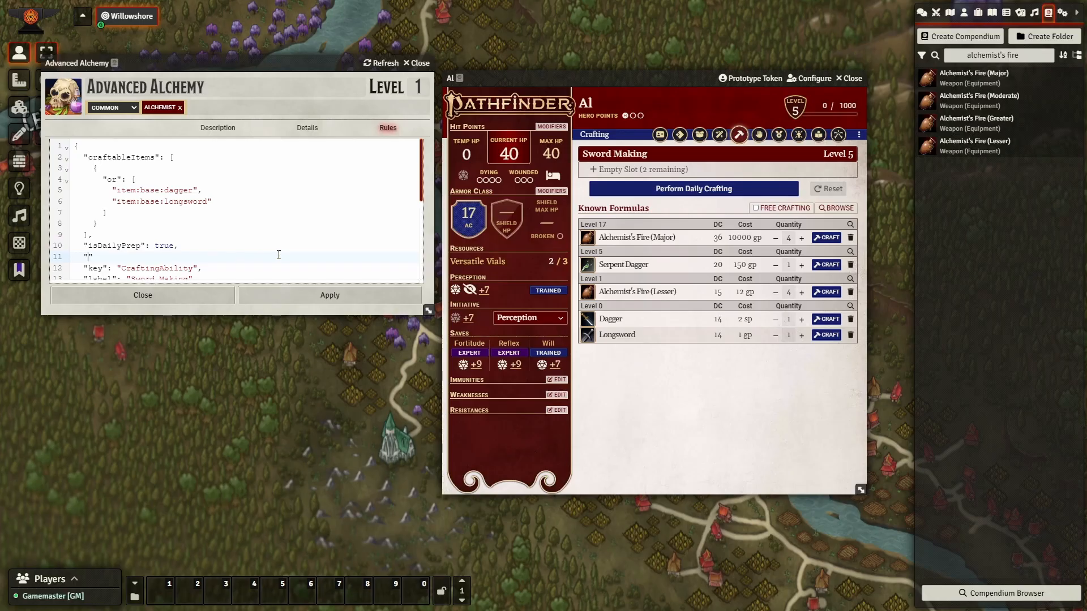
text(maxItemLevel": 5,)
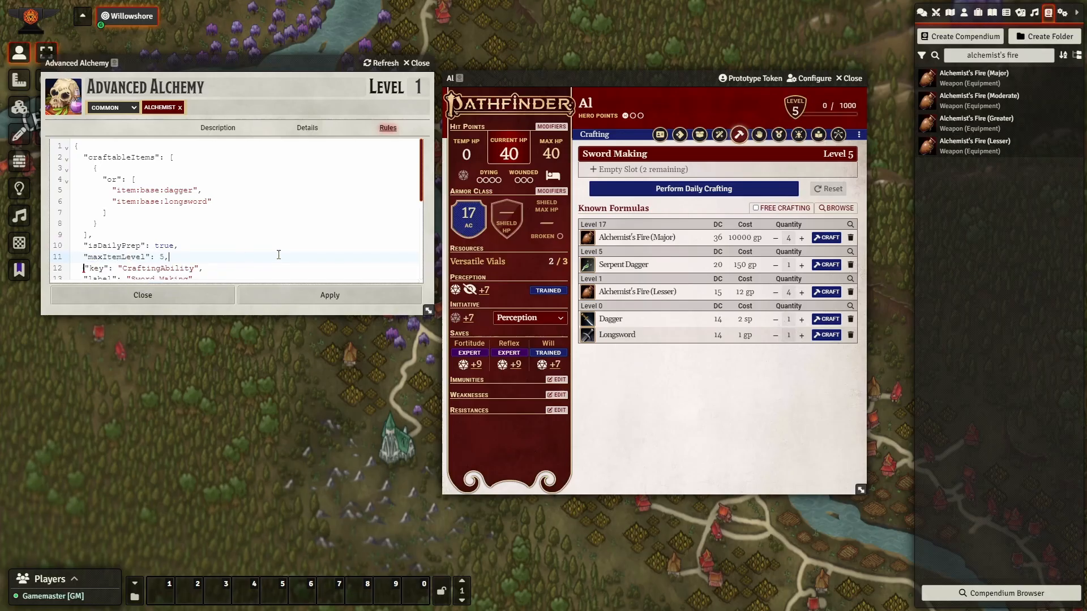
click(330, 295)
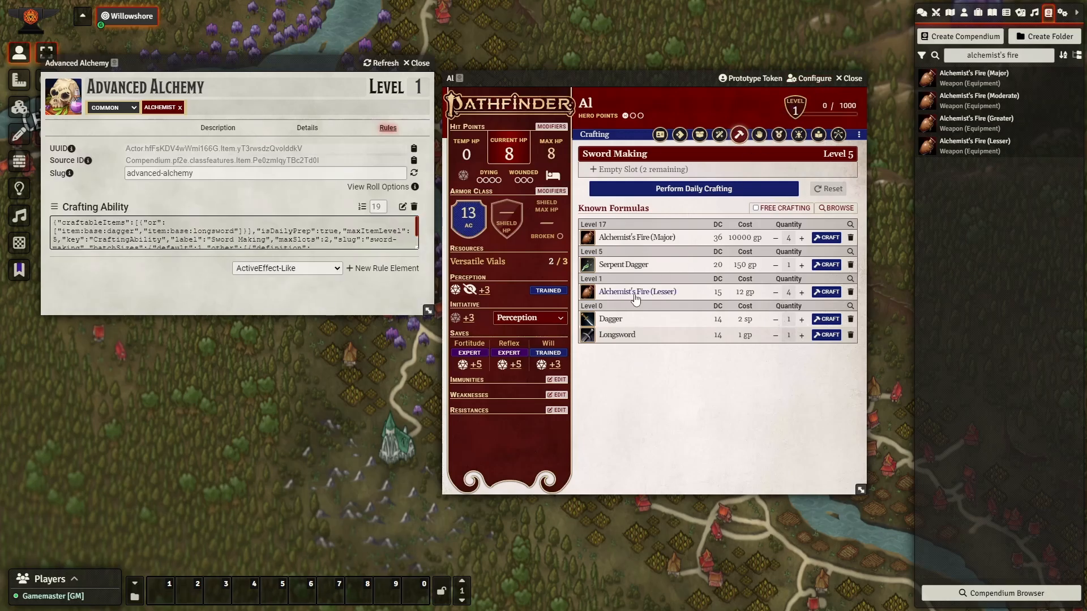
drag(624, 277, 623, 170)
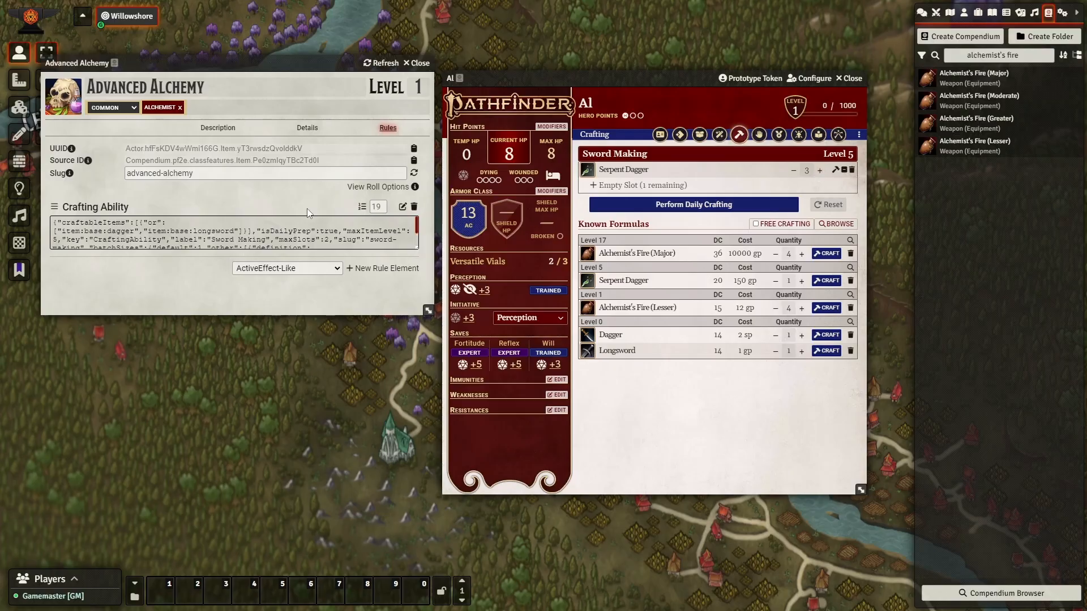
Add a "not": "item:trait:magical" condition to the 3-dagger batch and save the rule.
click(402, 206)
scroll(219, 208, down, 2)
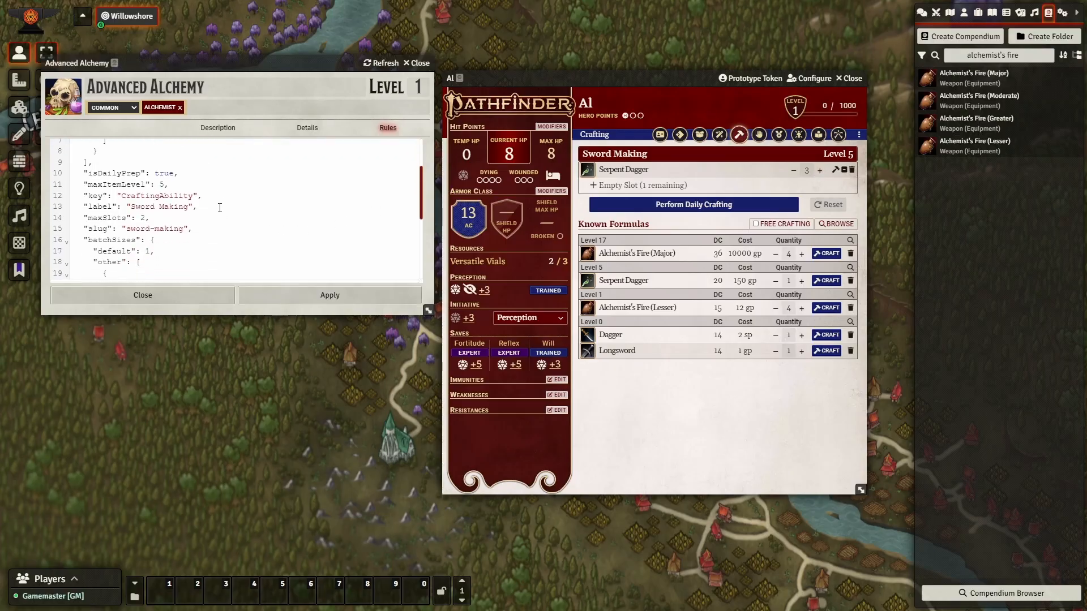
scroll(220, 204, down, 3)
click(215, 196)
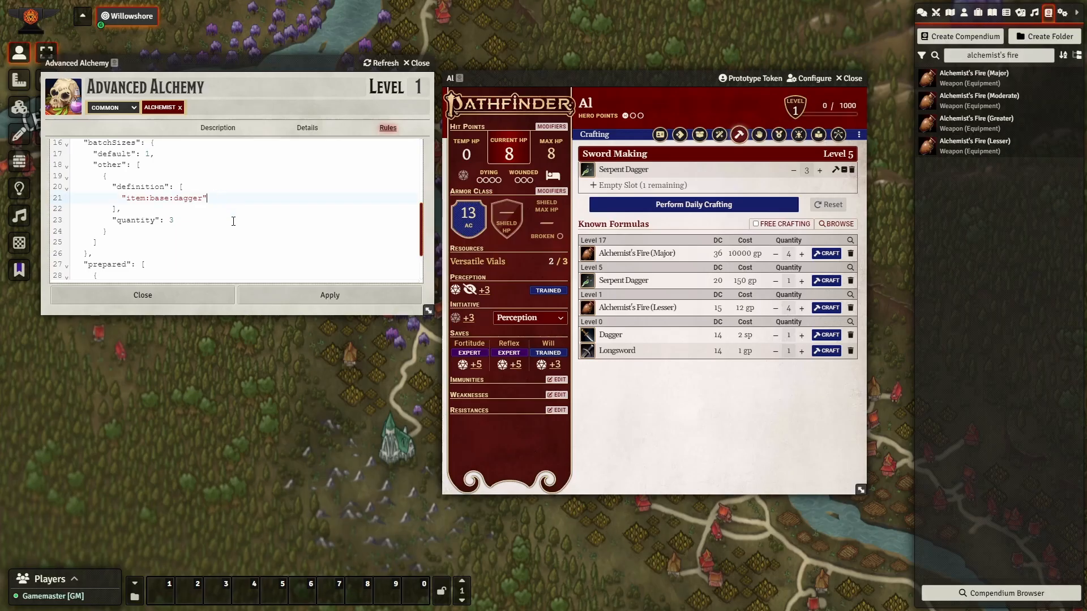
key(Return)
text({)
key(Return)
text("not": "item:trait:magical)
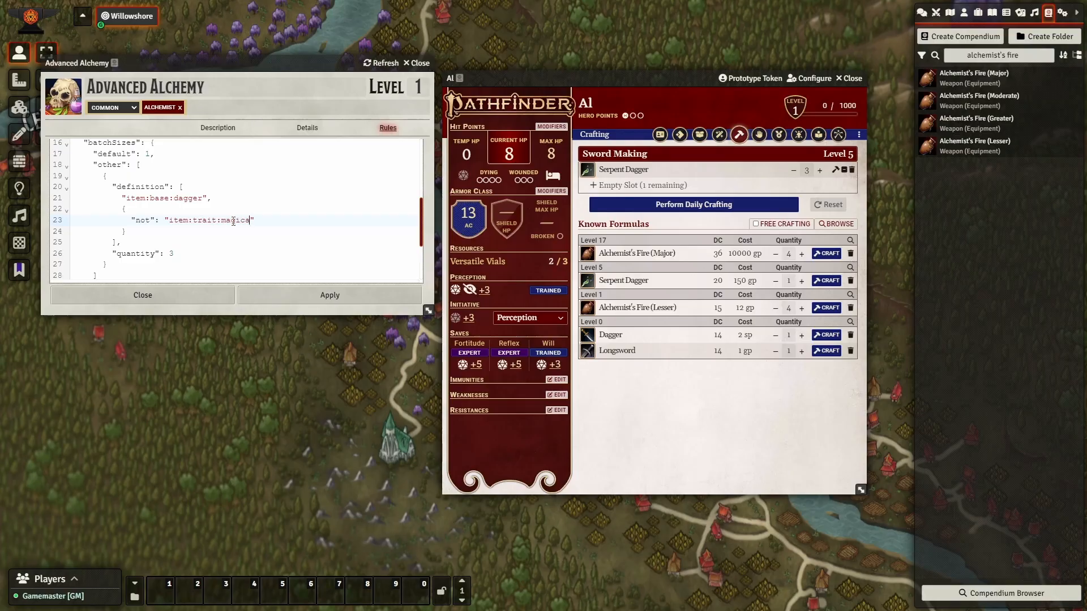
click(292, 295)
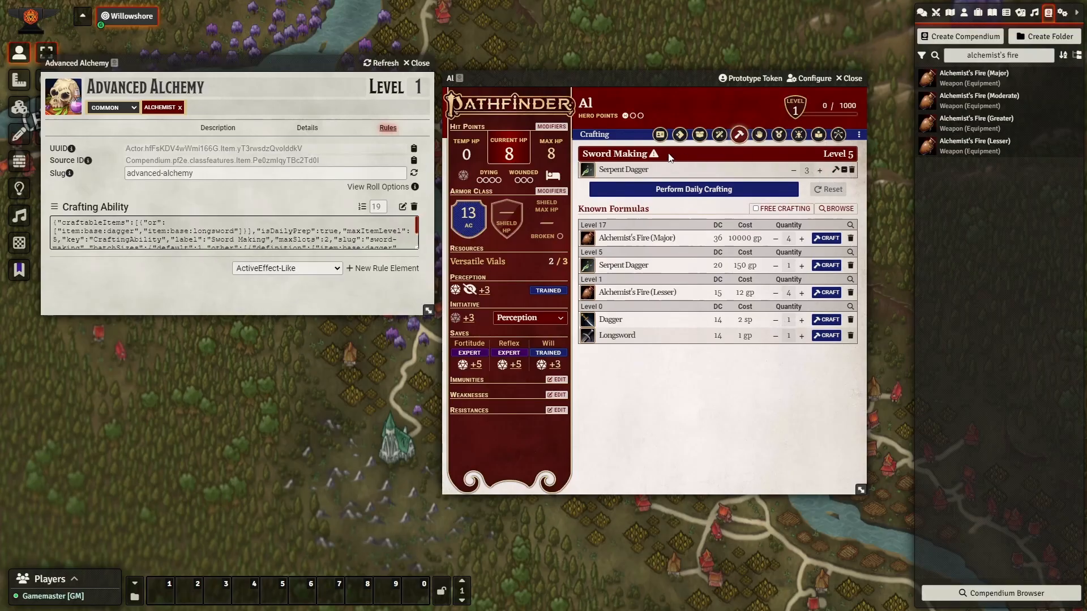
Remove the prepared Serpent Dagger and place it back into a Sword Making slot.
click(793, 170)
click(793, 170)
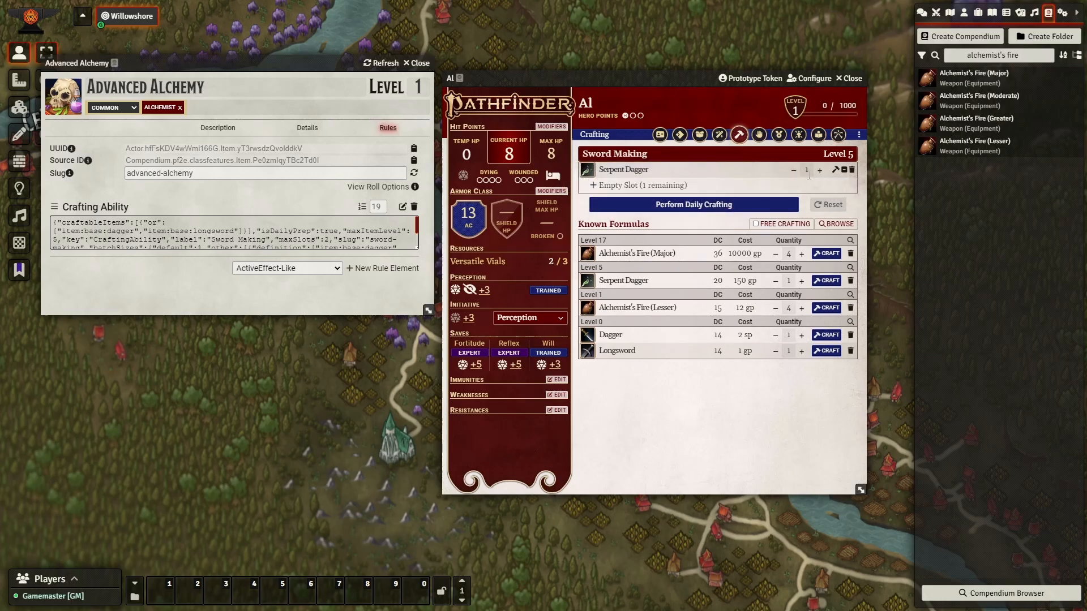
click(848, 171)
click(513, 331)
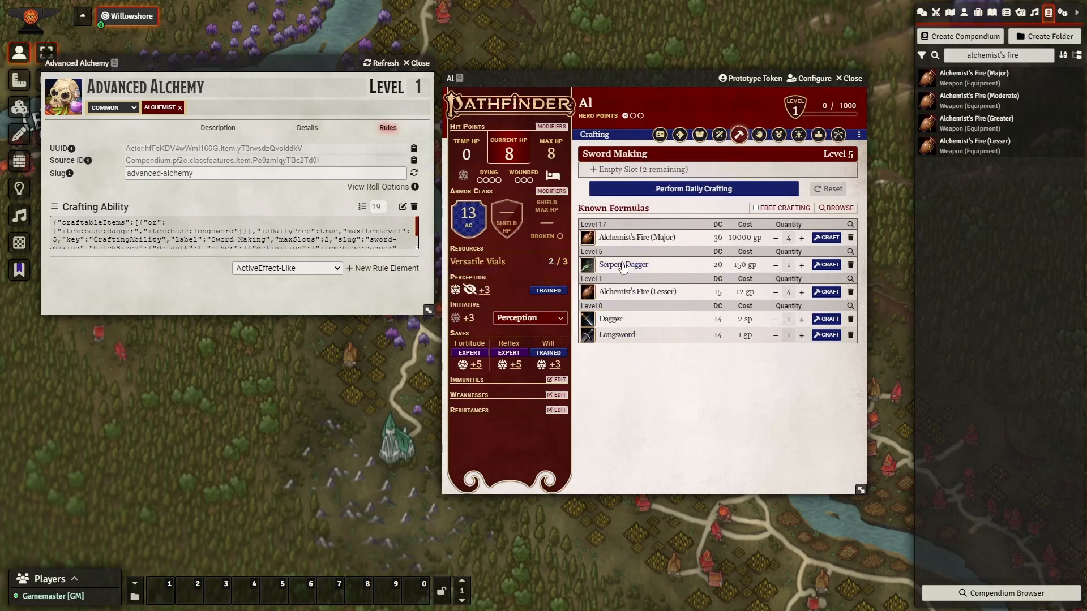
drag(622, 267, 678, 168)
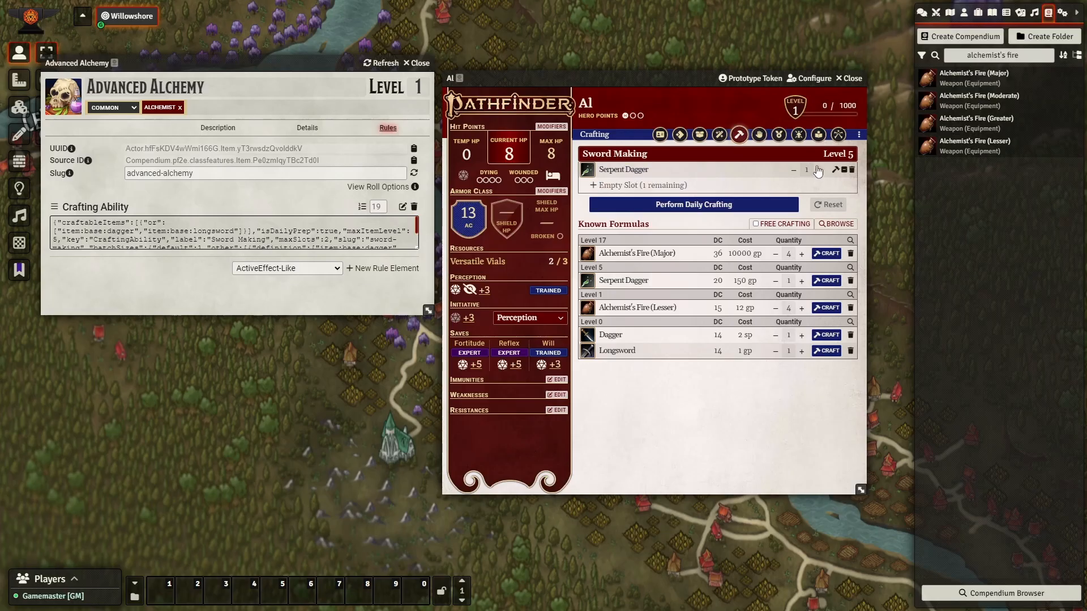
Duplicate the dagger batch-size block in the Crafting Ability JSON.
click(404, 207)
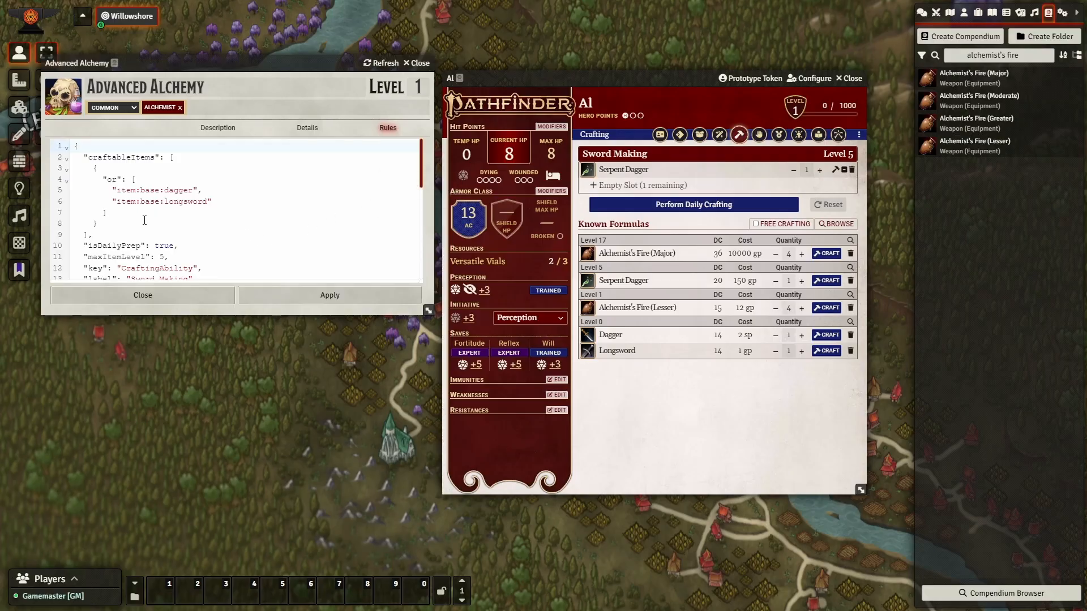
scroll(156, 214, down, 2)
scroll(158, 210, down, 2)
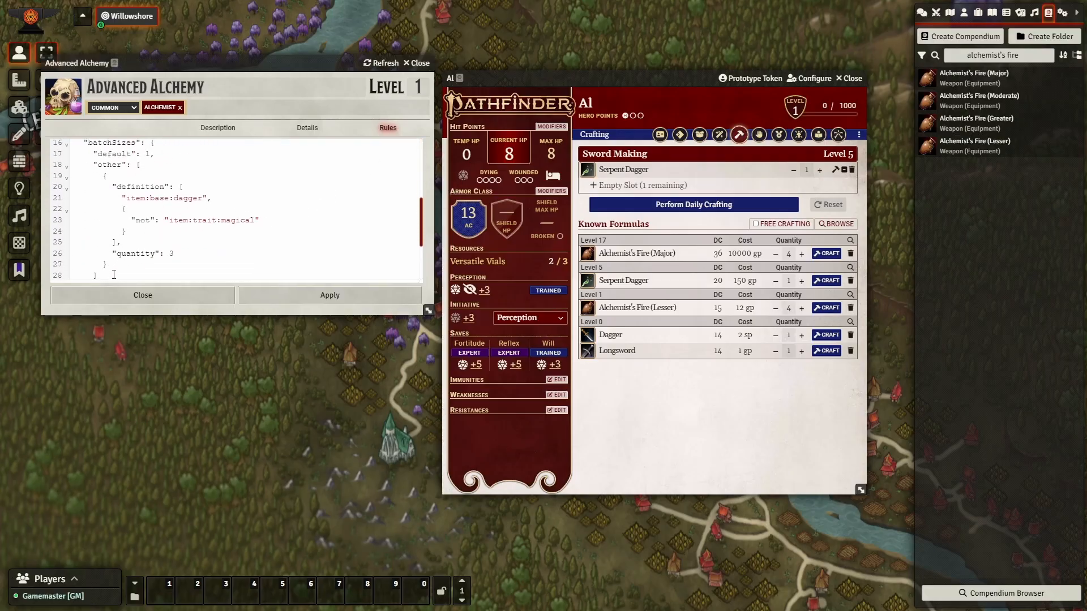
drag(114, 265, 106, 180)
key(ctrl+c)
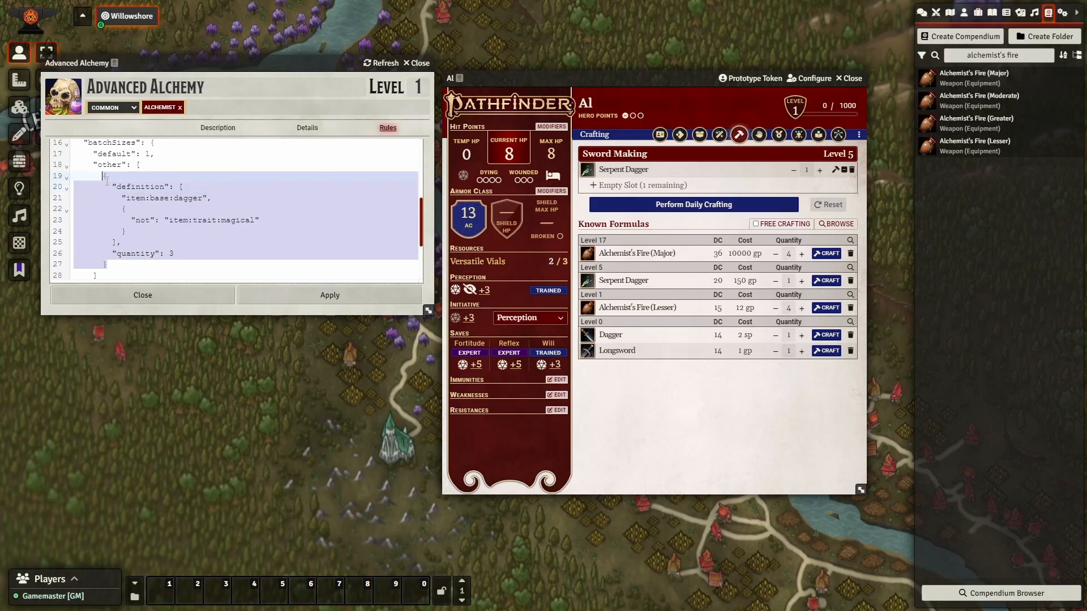
key(Right)
text(,)
key(Return)
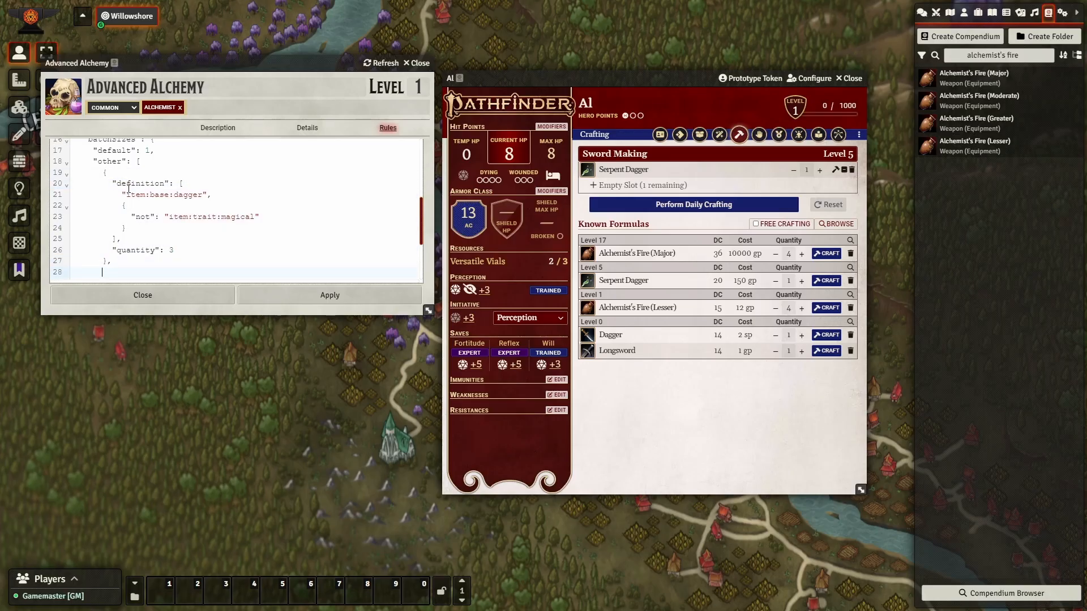
key(ctrl+v)
key(Up)
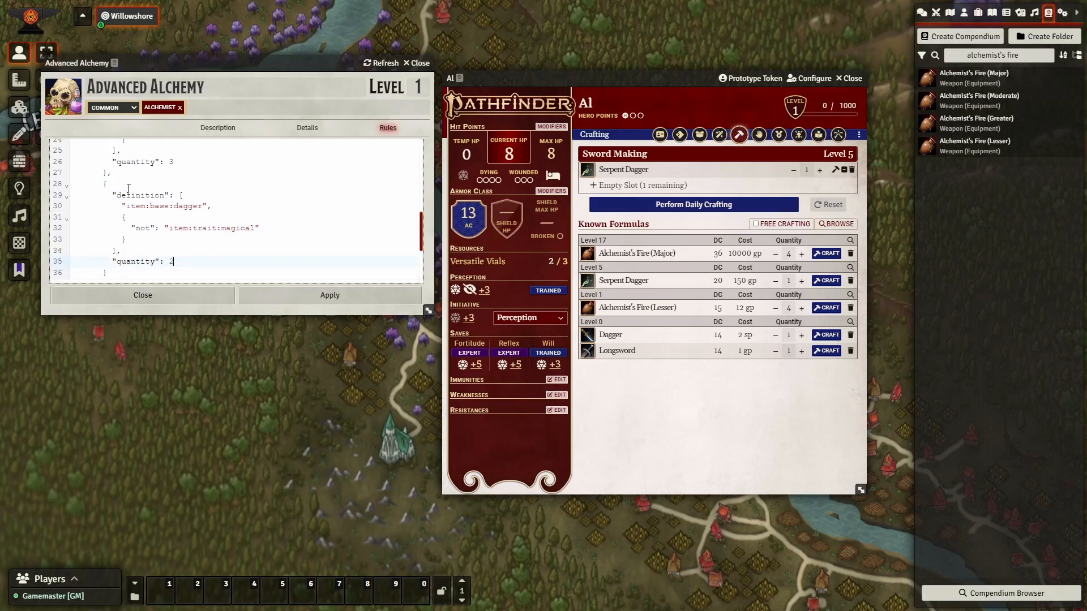
key(Up)
key(Up)
key(BackSpace)
Turn the copy into a magical-dagger batch of 2 and apply the rule.
key(shift+Up)
key(shift+Home)
key(shift+Home)
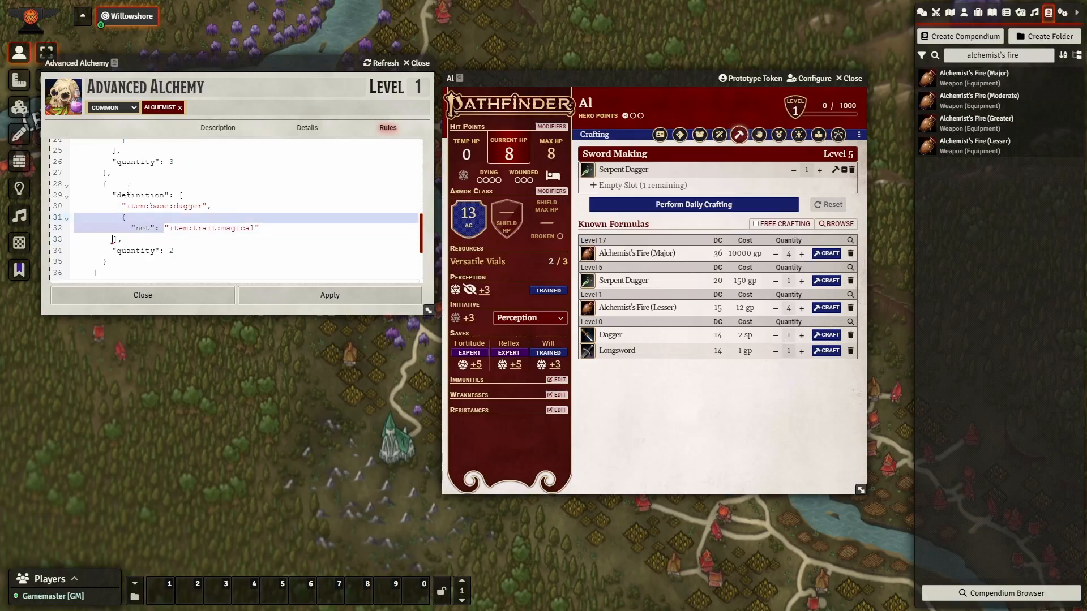
key(BackSpace)
key(BackSpace)
key(Return)
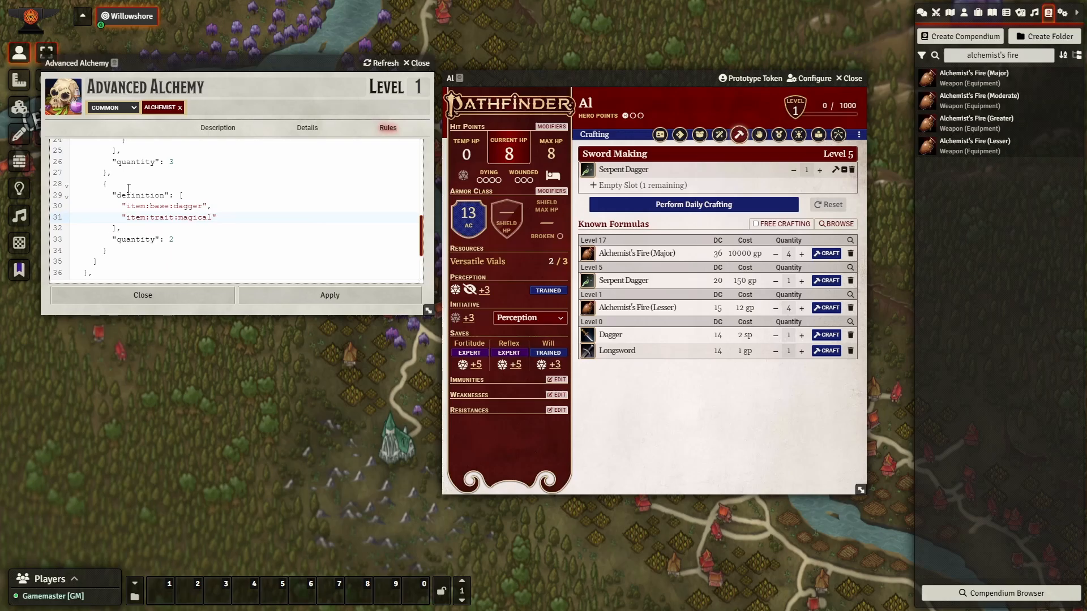
click(299, 293)
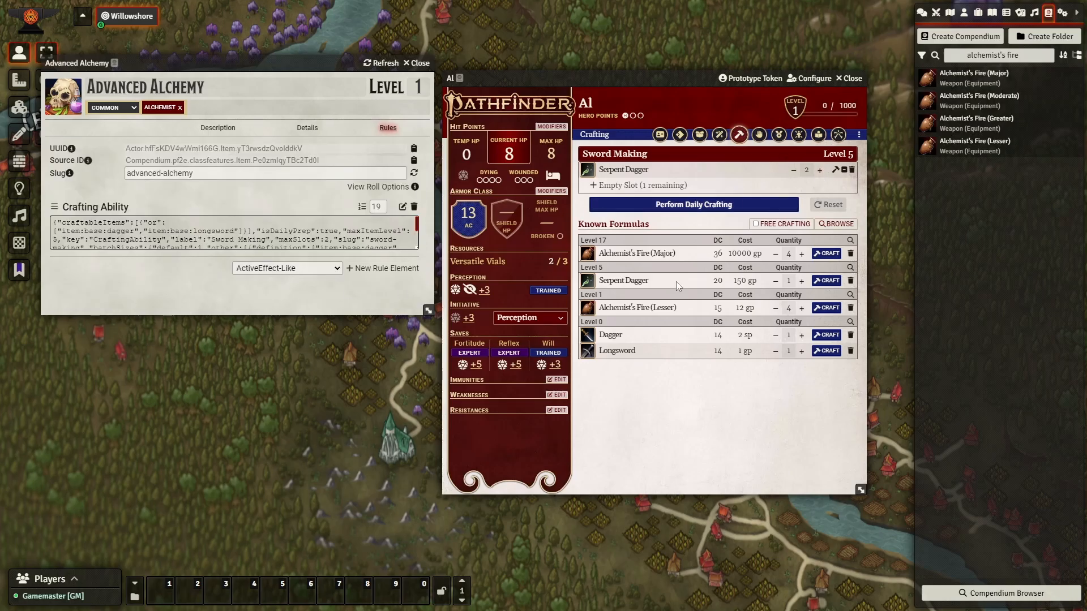
Prepare plain Daggers (batch of 3) in the empty Sword Making slot and reopen the rule's JSON.
drag(611, 335, 637, 190)
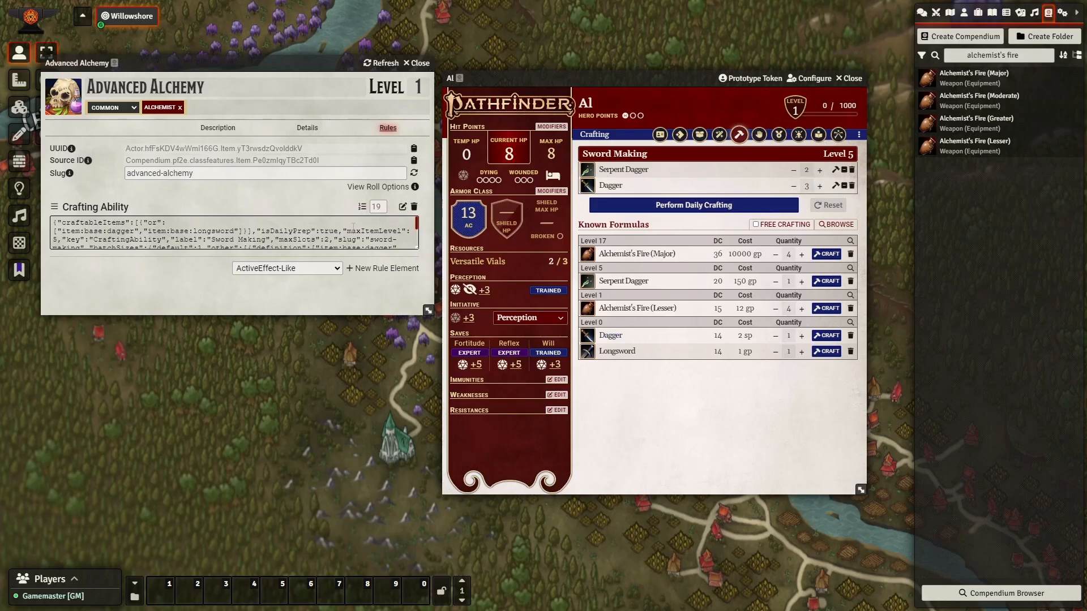
click(404, 208)
scroll(247, 223, down, 5)
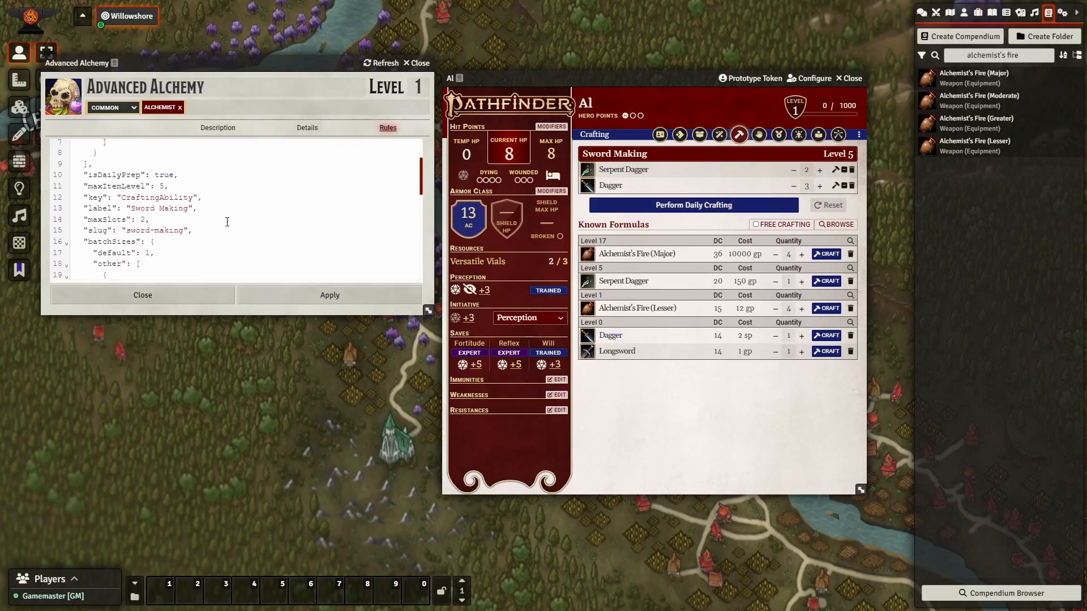
click(190, 191)
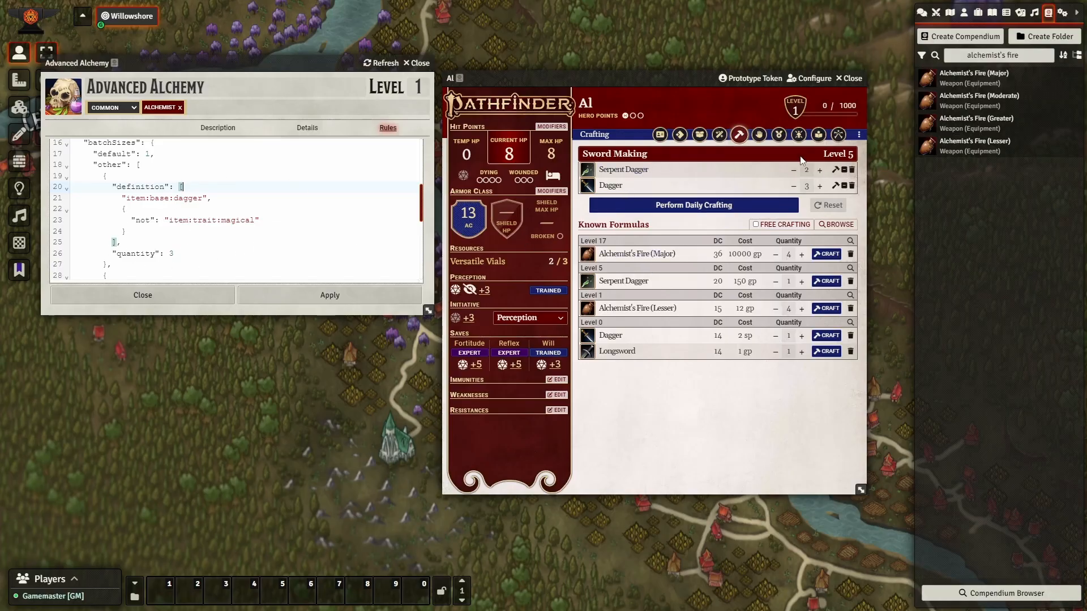
scroll(203, 252, down, 3)
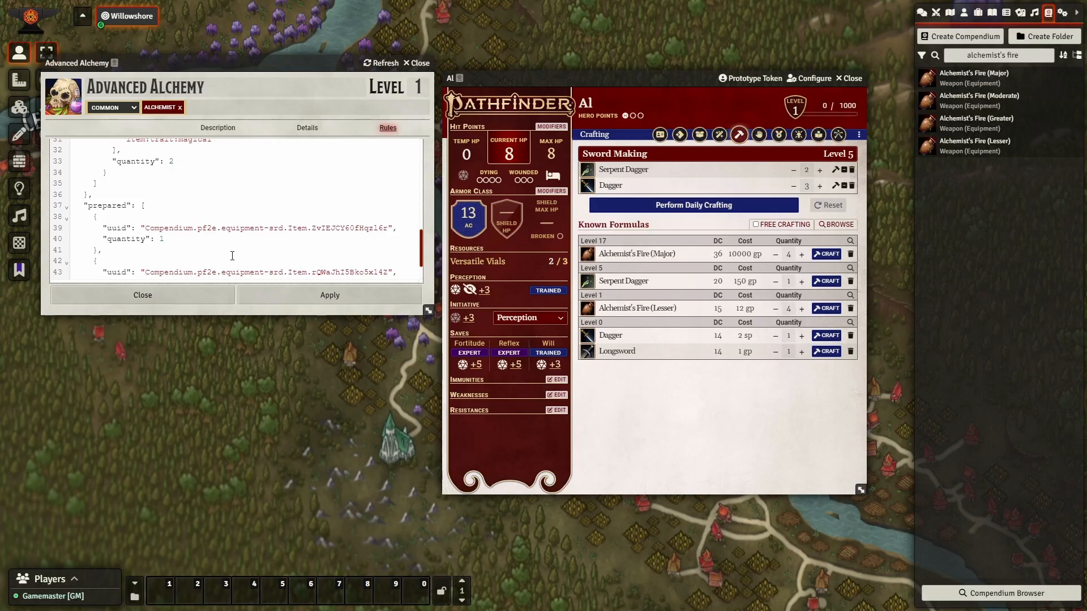
scroll(232, 256, up, 10)
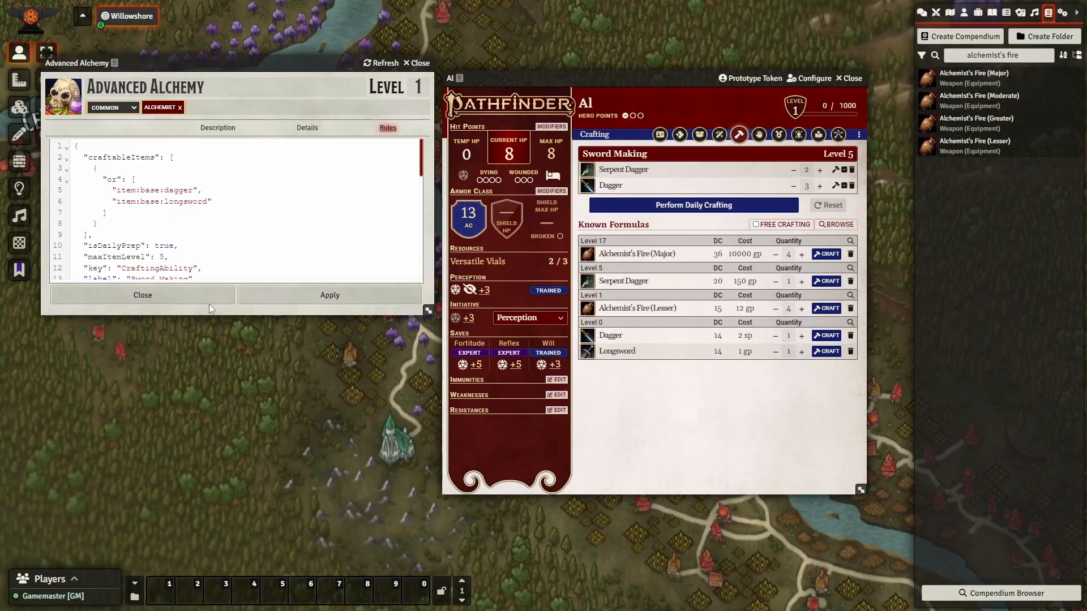
scroll(173, 239, down, 10)
scroll(144, 237, up, 8)
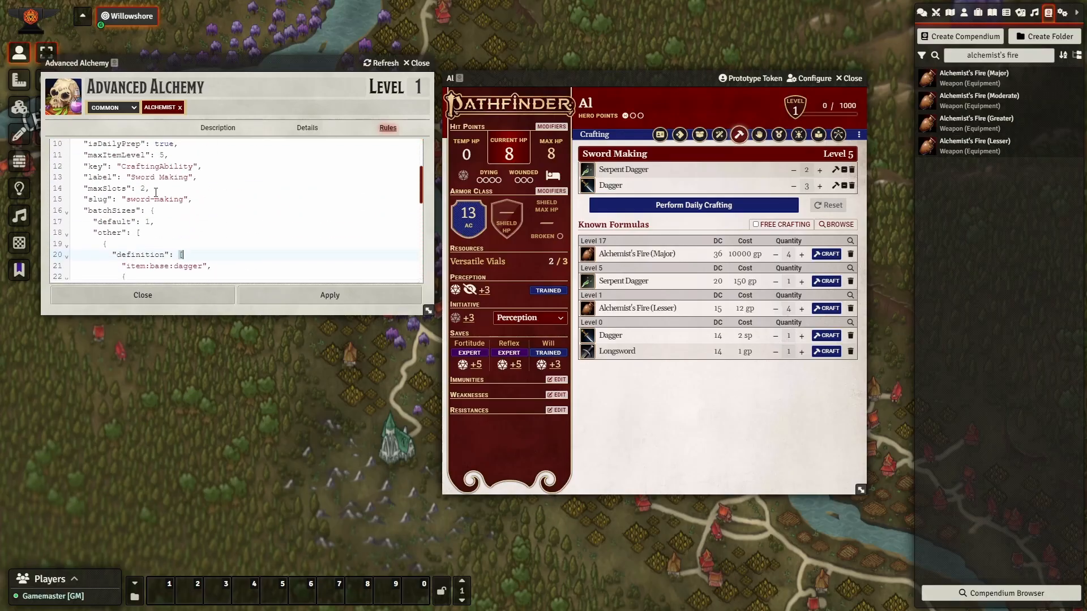
scroll(157, 209, up, 2)
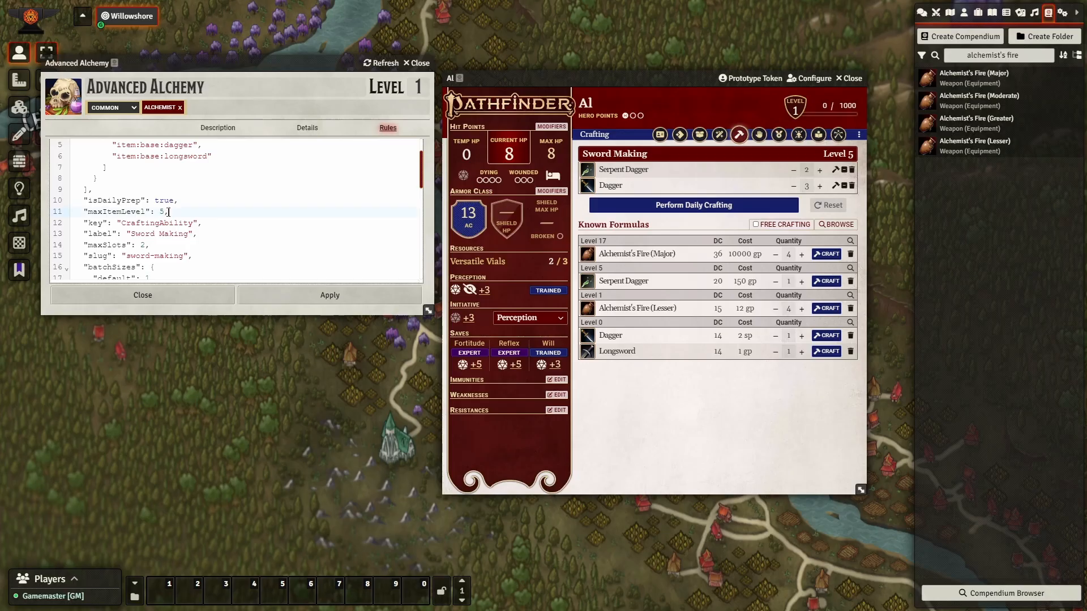
click(161, 212)
text("")
text(floor())
text(@actor.leve)
text(l/2)
drag(314, 211, 84, 214)
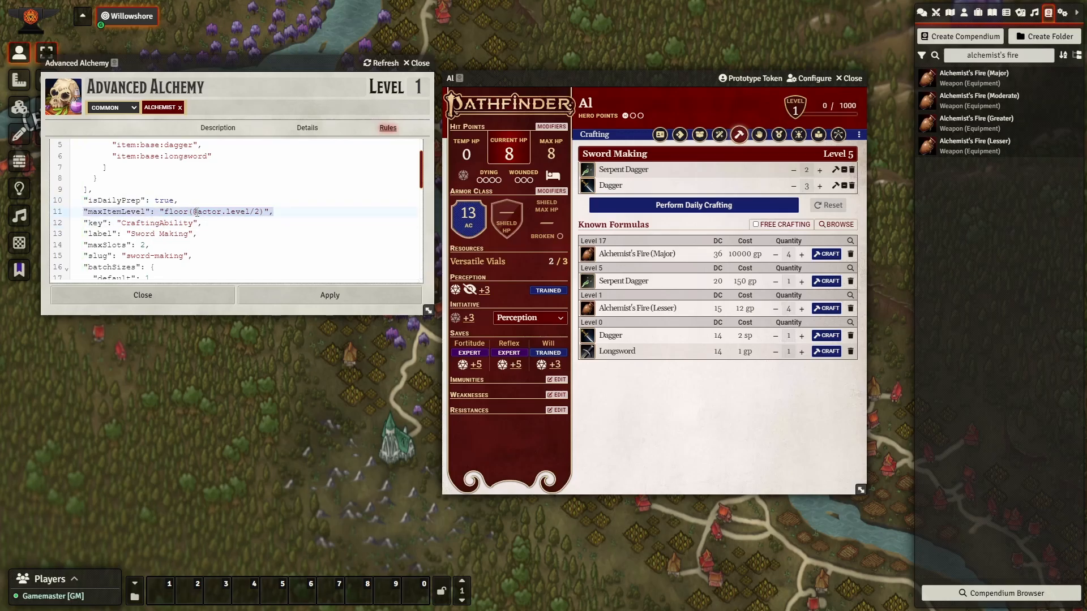
click(277, 212)
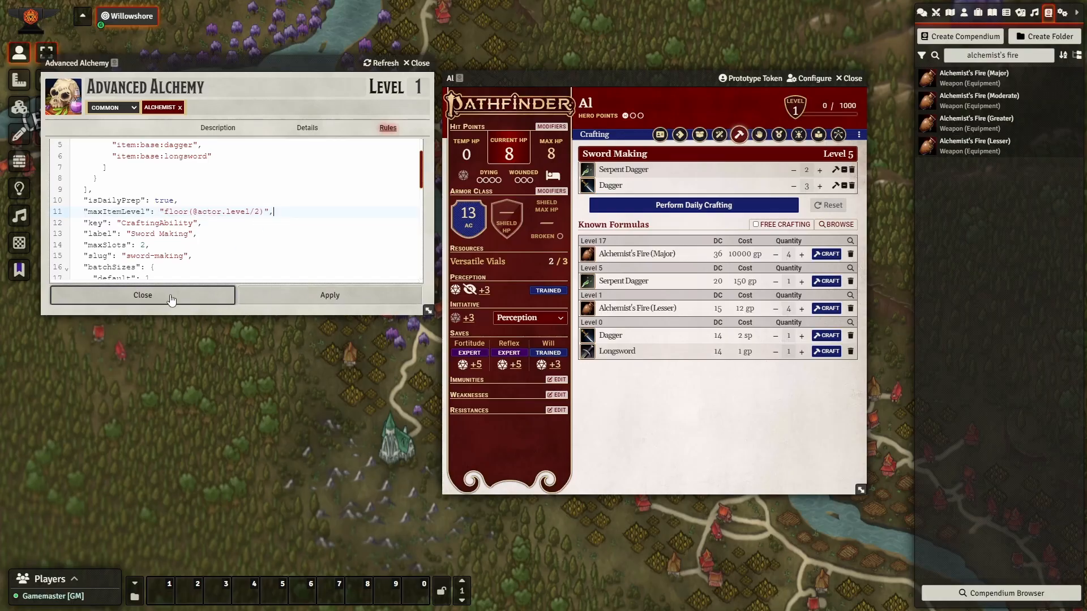
click(297, 299)
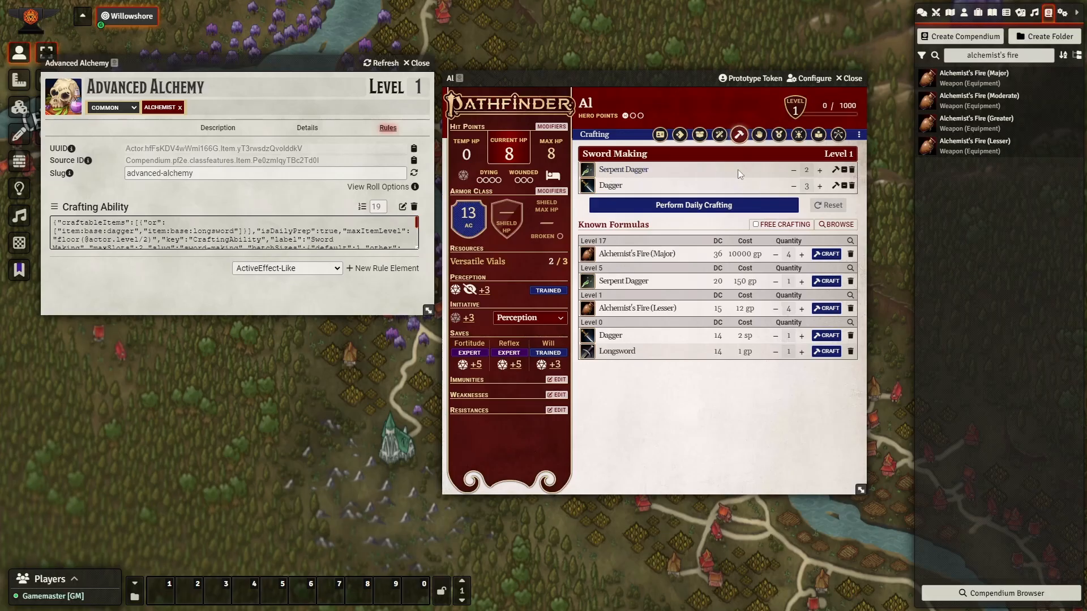
click(844, 170)
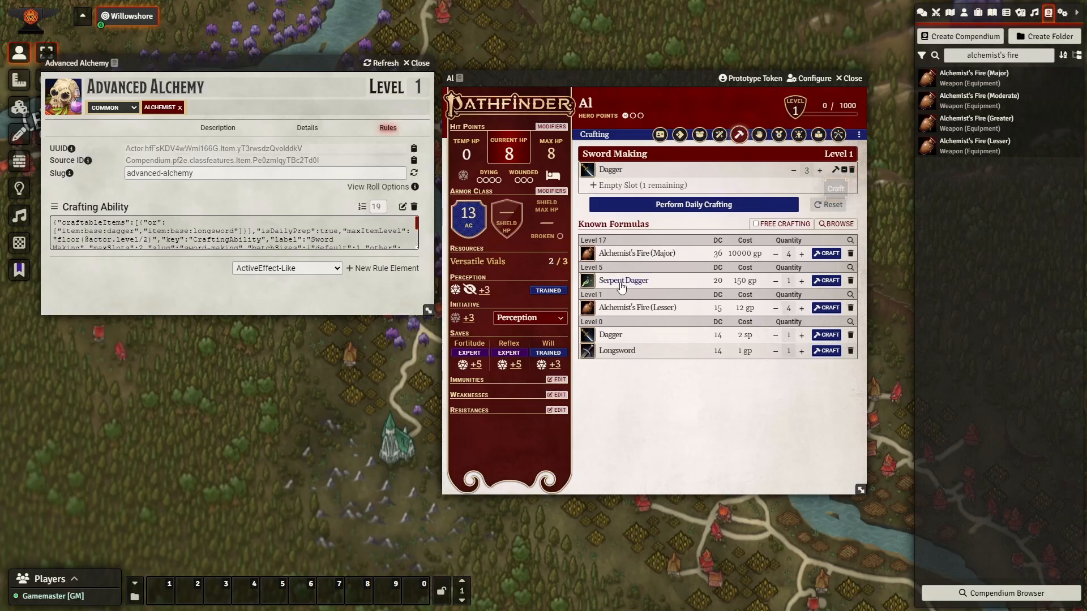
Check that Serpent Dagger is rejected by the empty slot, then close the Advanced Alchemy sheet.
drag(620, 284, 661, 187)
click(336, 67)
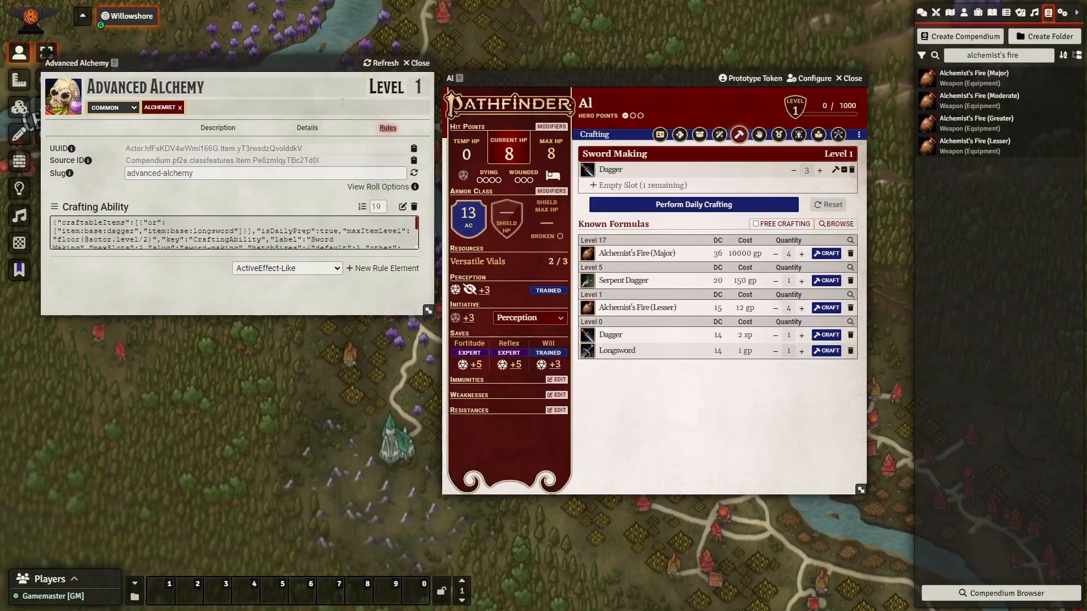
drag(285, 60, 288, 98)
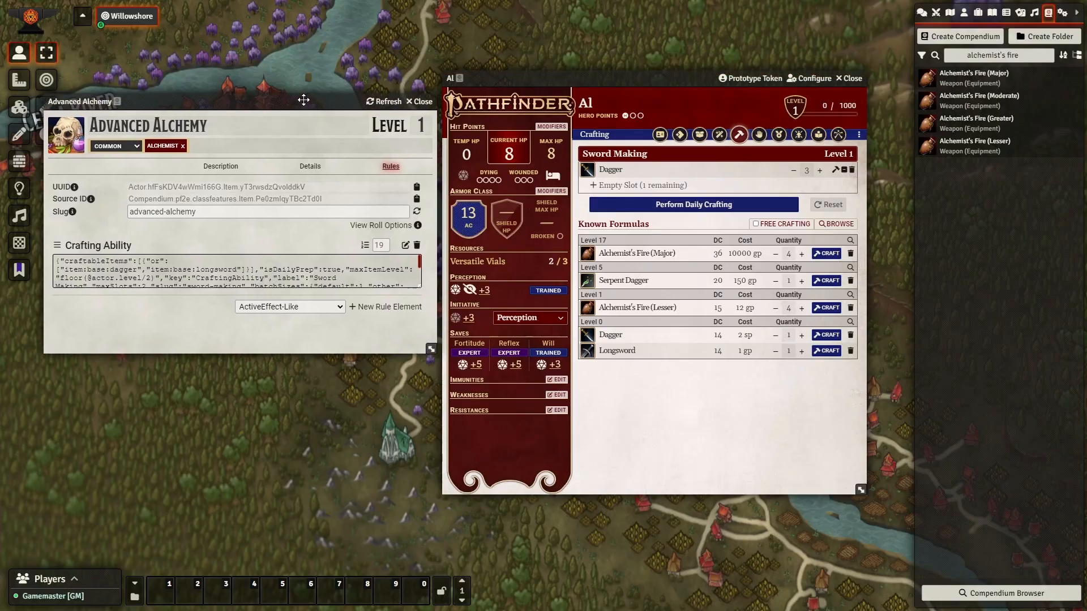
click(710, 423)
click(420, 101)
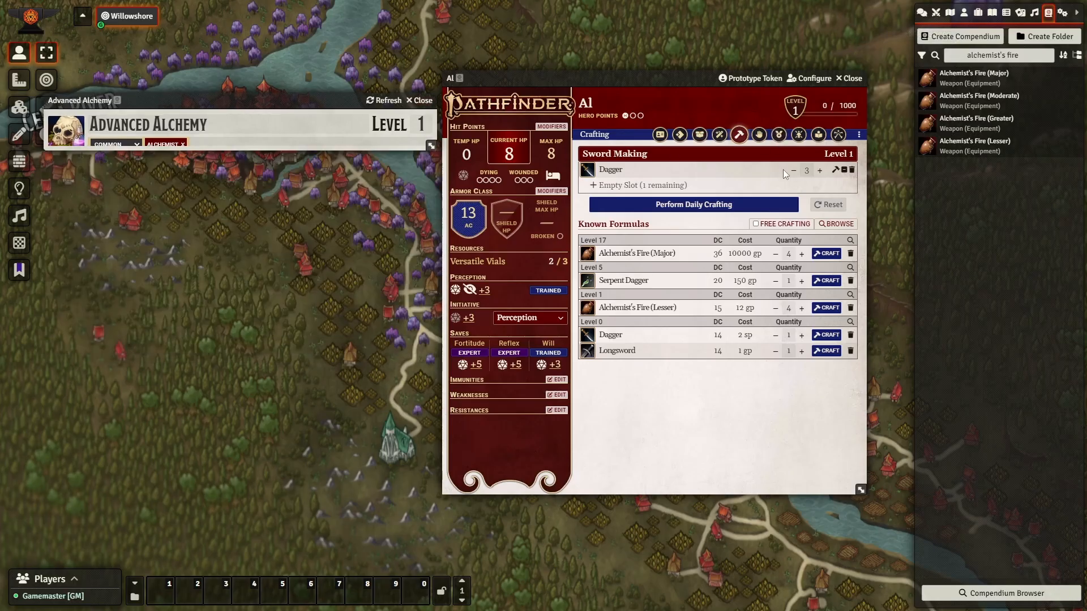
Open the Versatile Vials Special Resource rule as JSON and enlarge its sheet.
click(783, 140)
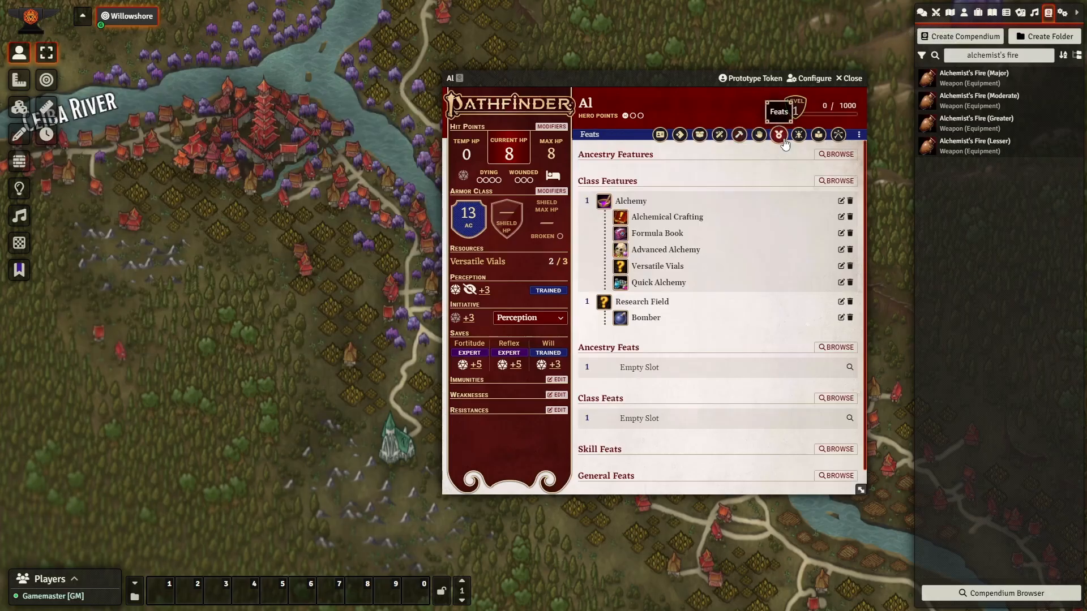
click(841, 266)
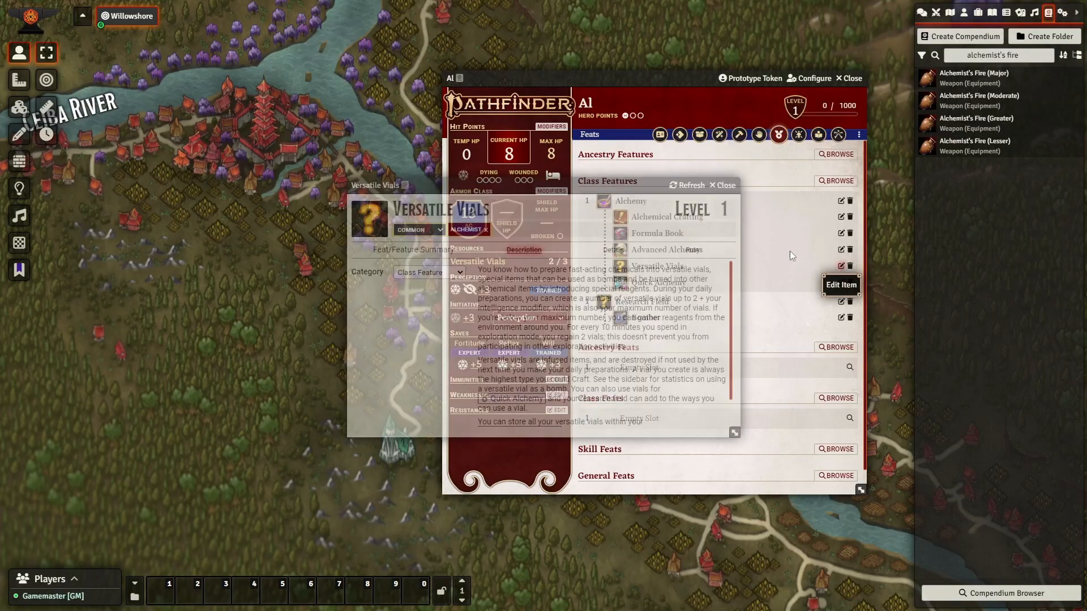
drag(535, 183, 218, 54)
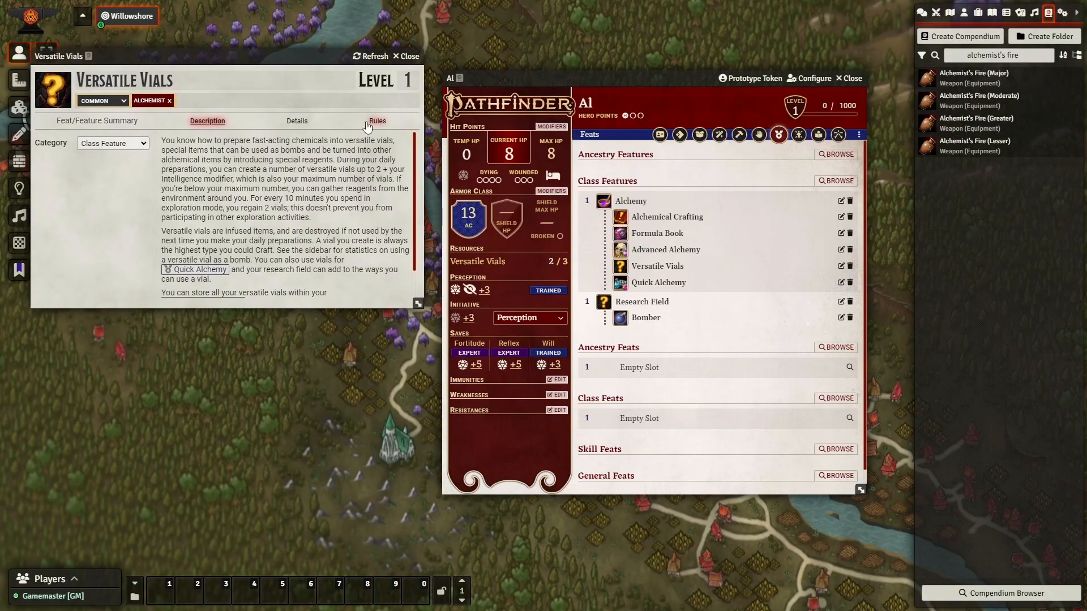
click(377, 122)
click(392, 201)
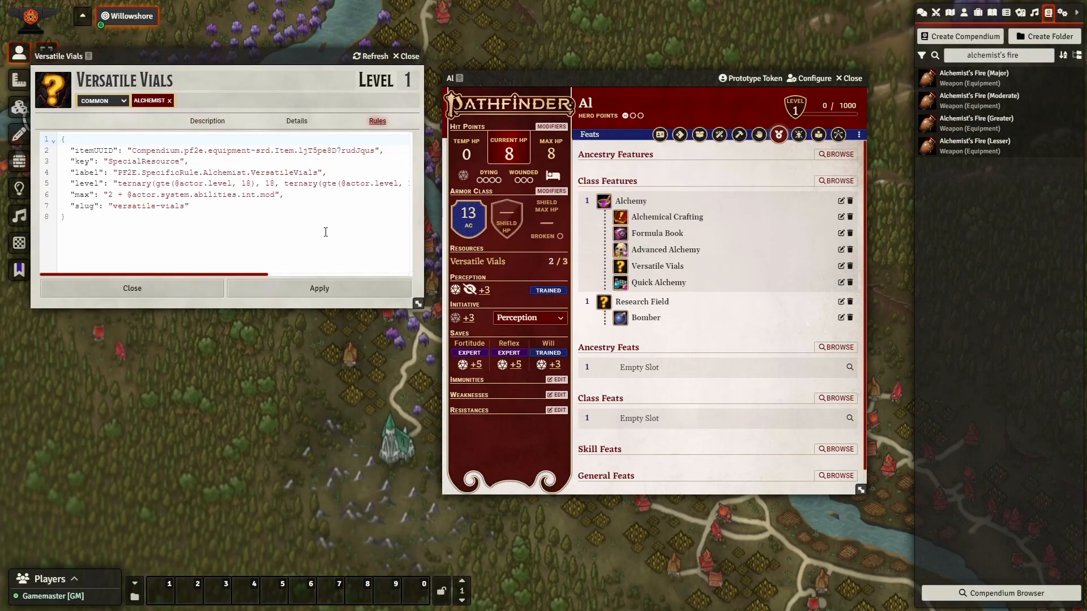
click(208, 232)
drag(418, 304, 679, 278)
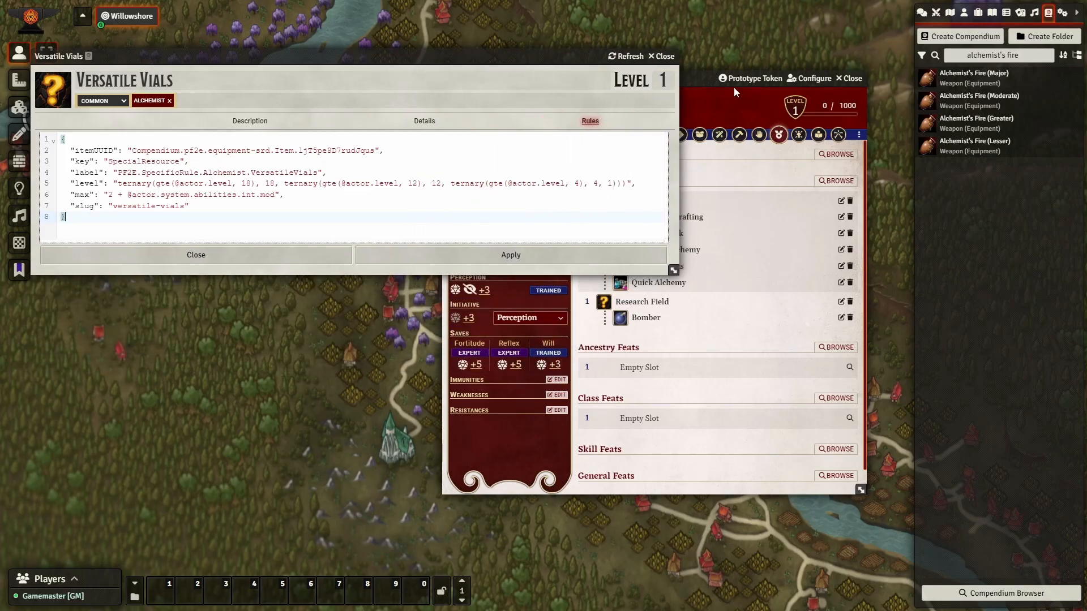
Arrange Al's character sheet and the Versatile Vials sheet side by side.
click(714, 89)
drag(714, 89, 702, 206)
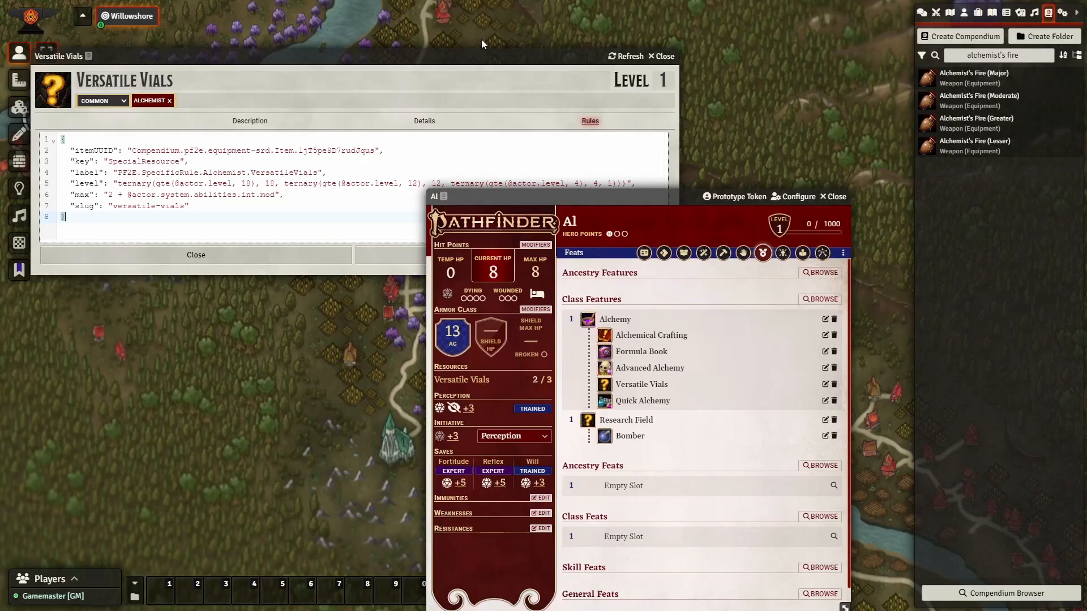
drag(448, 58, 635, 12)
Rest Al for the night so Versatile Vials refill to 3/3, then delete the rest chat message.
click(620, 255)
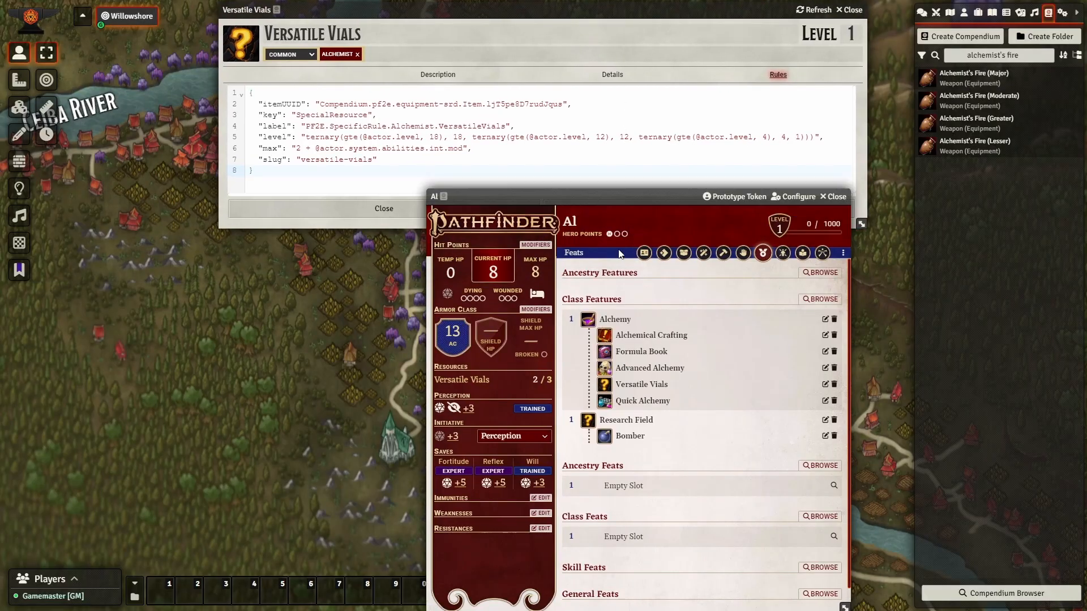
drag(606, 196, 489, 187)
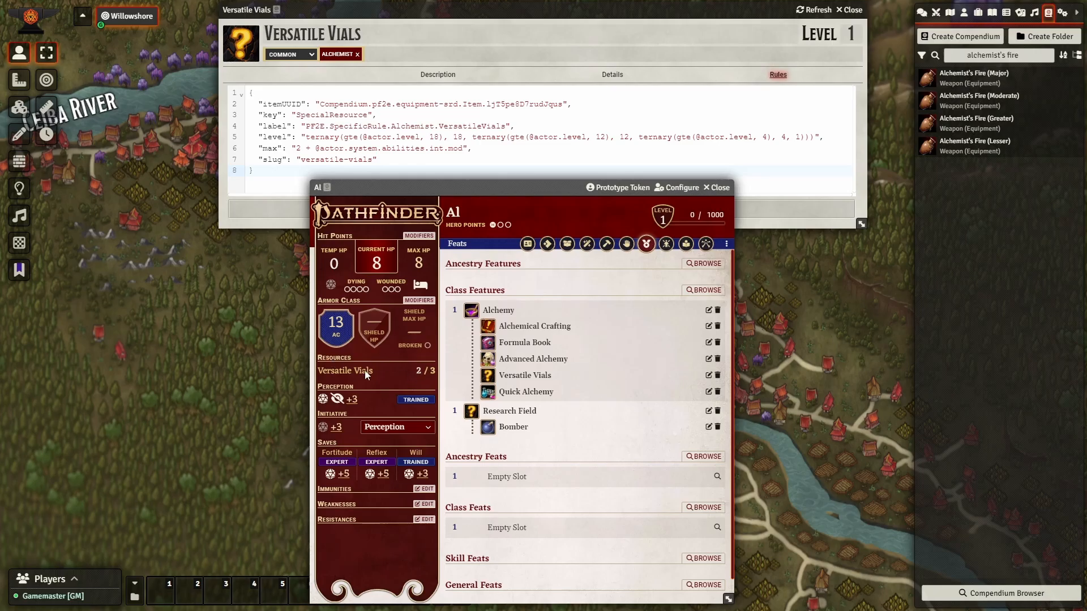
click(421, 285)
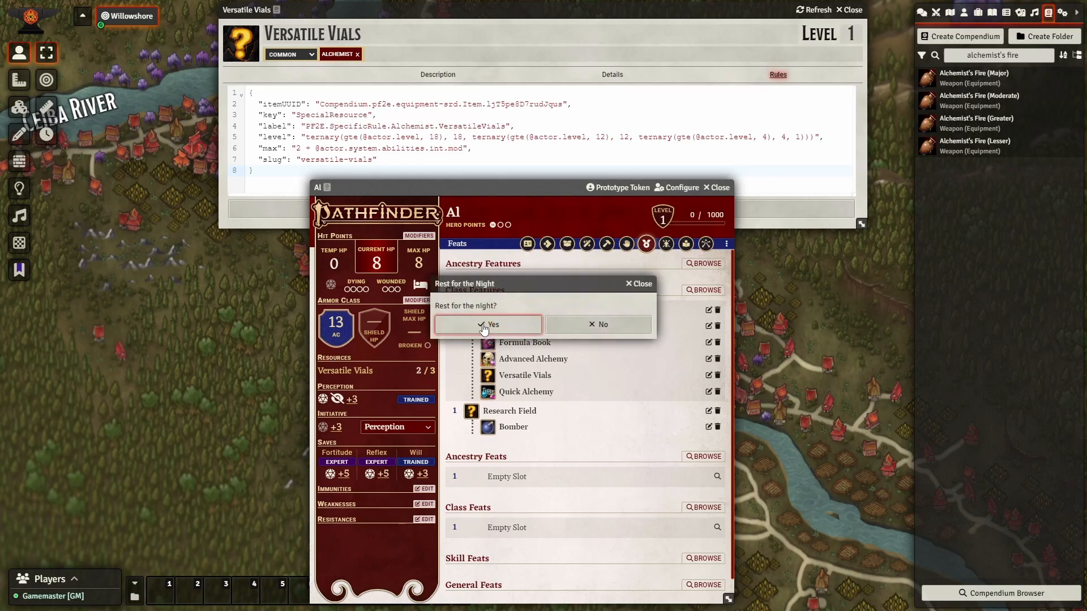
click(484, 325)
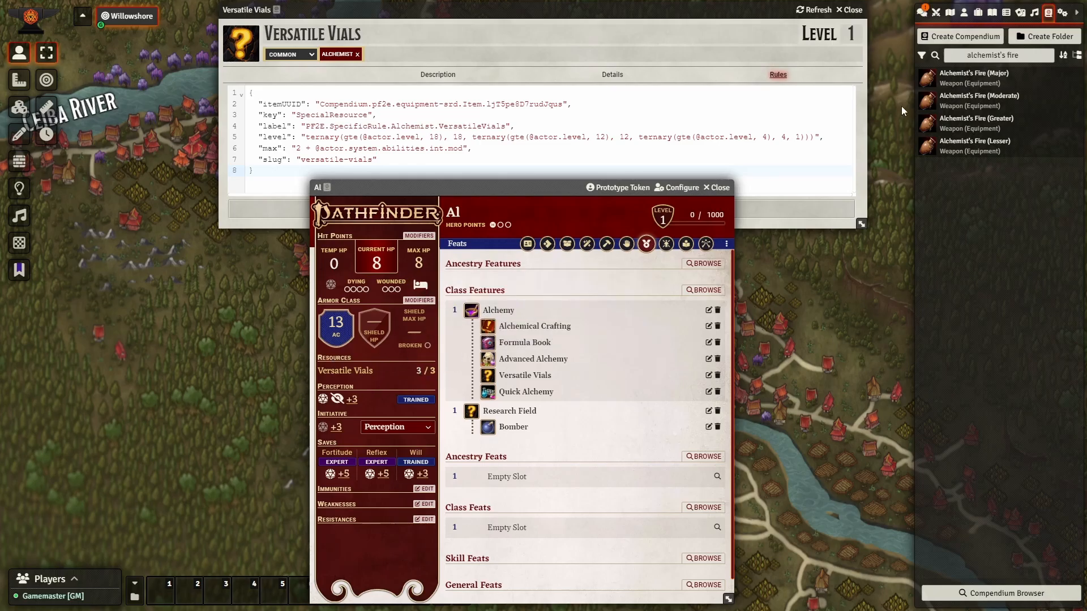
click(921, 12)
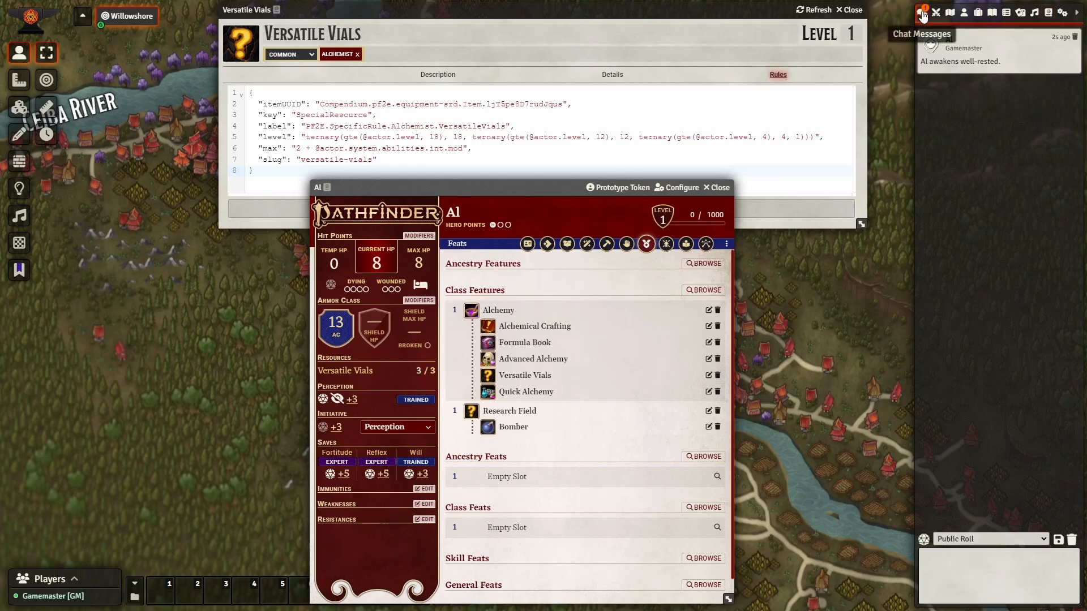
click(1074, 36)
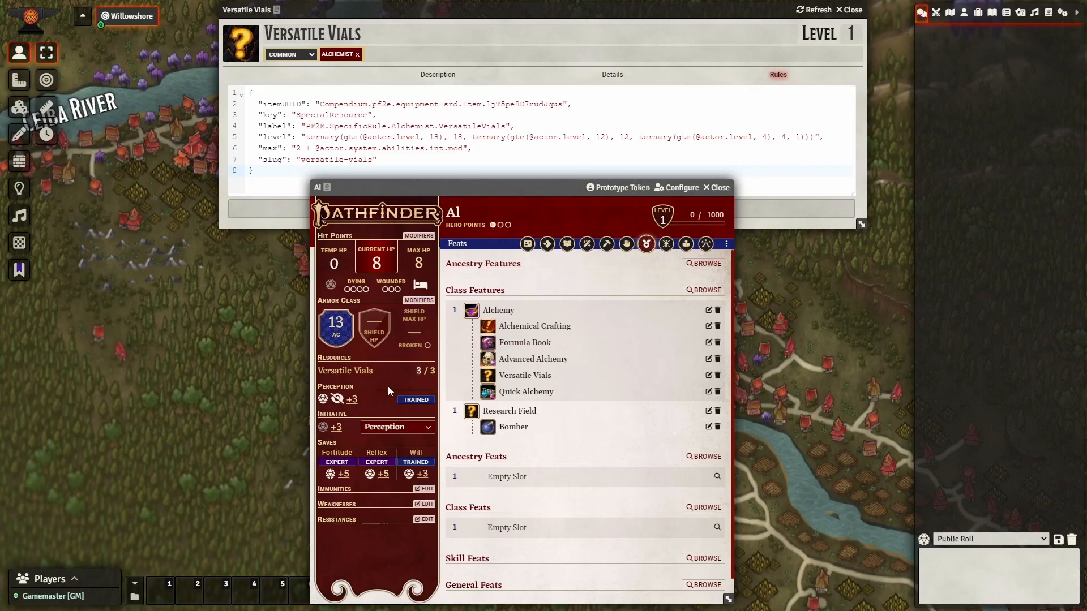
Lower the Versatile Vial quantity to 1 and raise it back to 3 in Al's inventory.
click(566, 247)
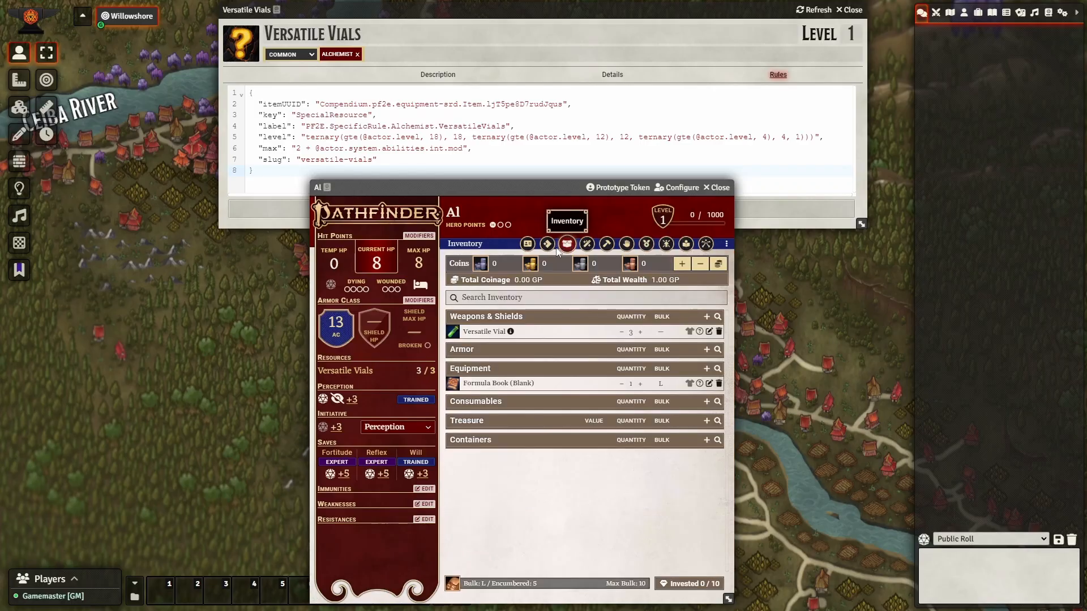
click(621, 333)
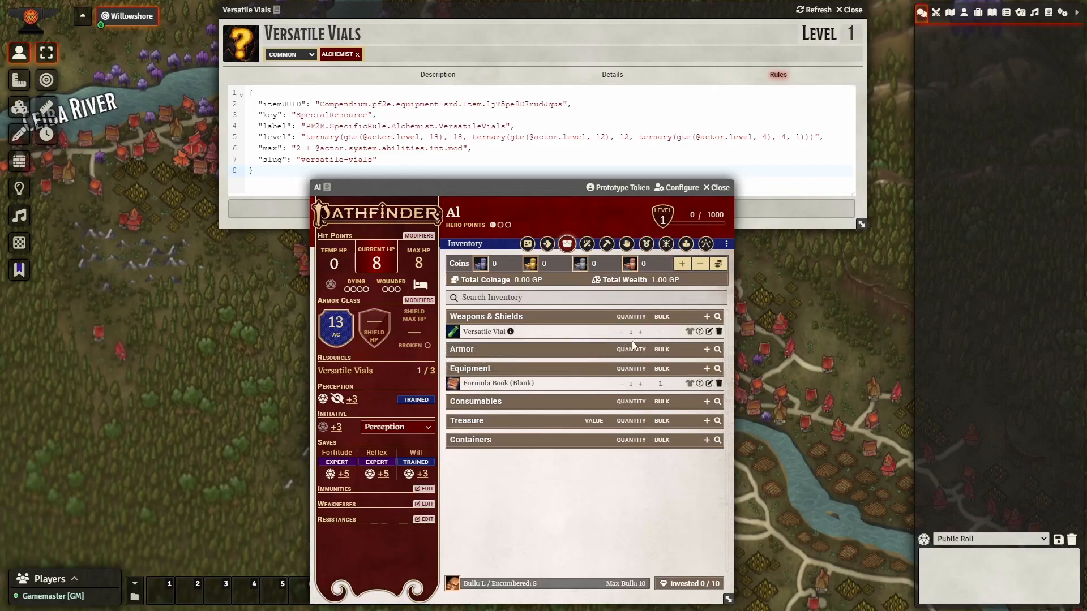
click(641, 335)
click(622, 334)
click(640, 335)
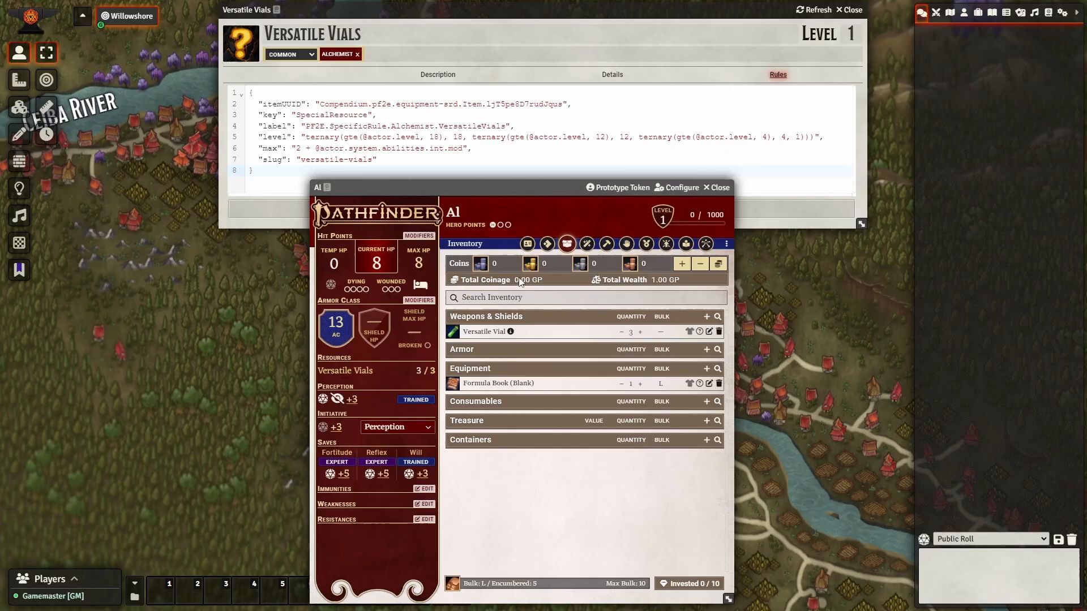
Draw a Versatile Vial and roll a Strike with it, leaving 2/3, then delete the Strike chat card.
click(546, 243)
click(502, 378)
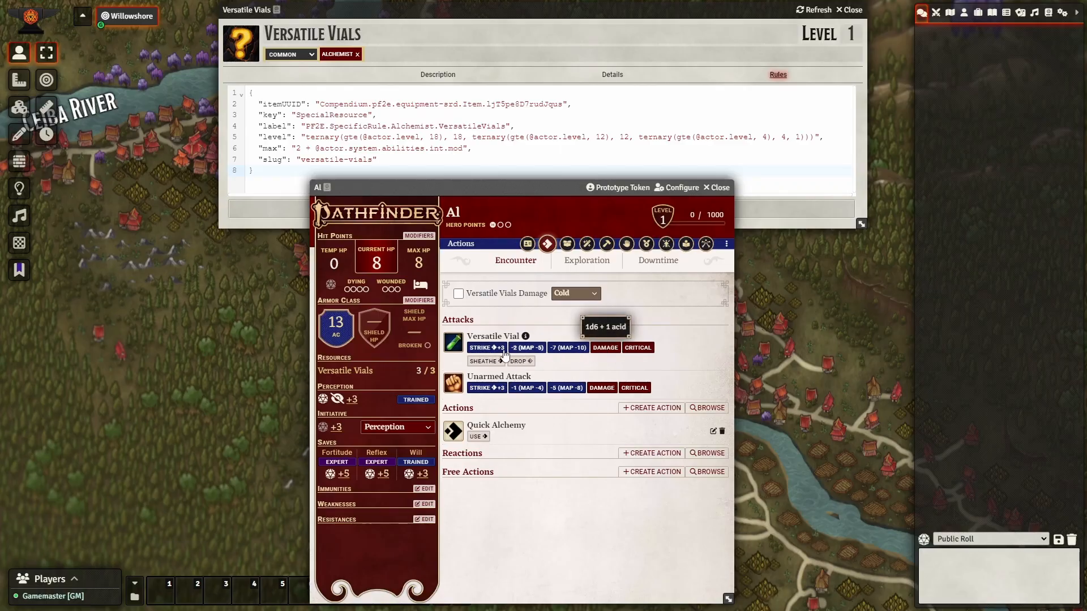
click(485, 348)
click(545, 381)
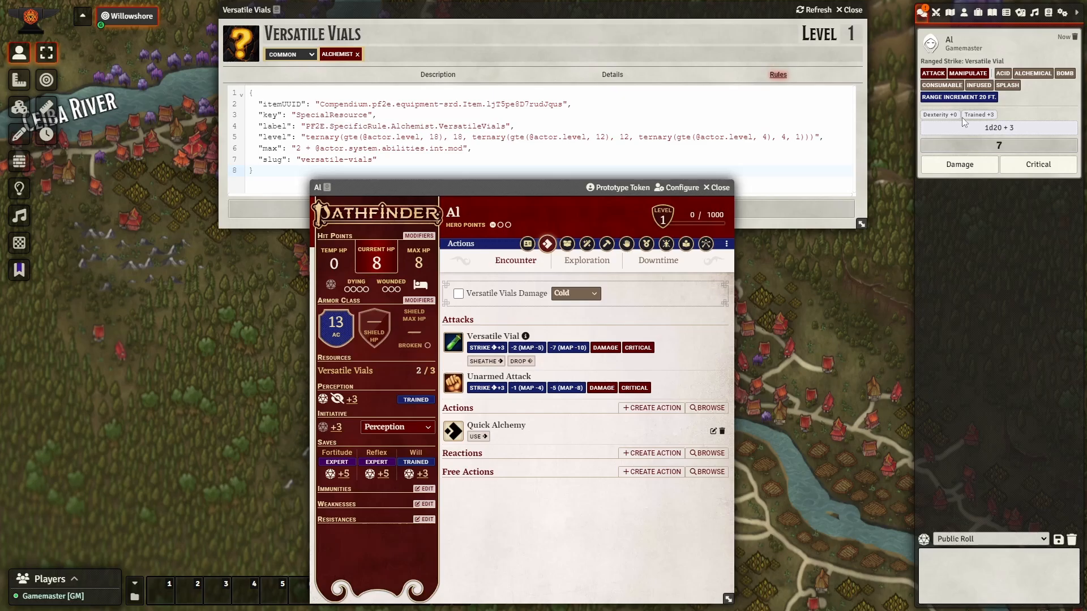
click(566, 245)
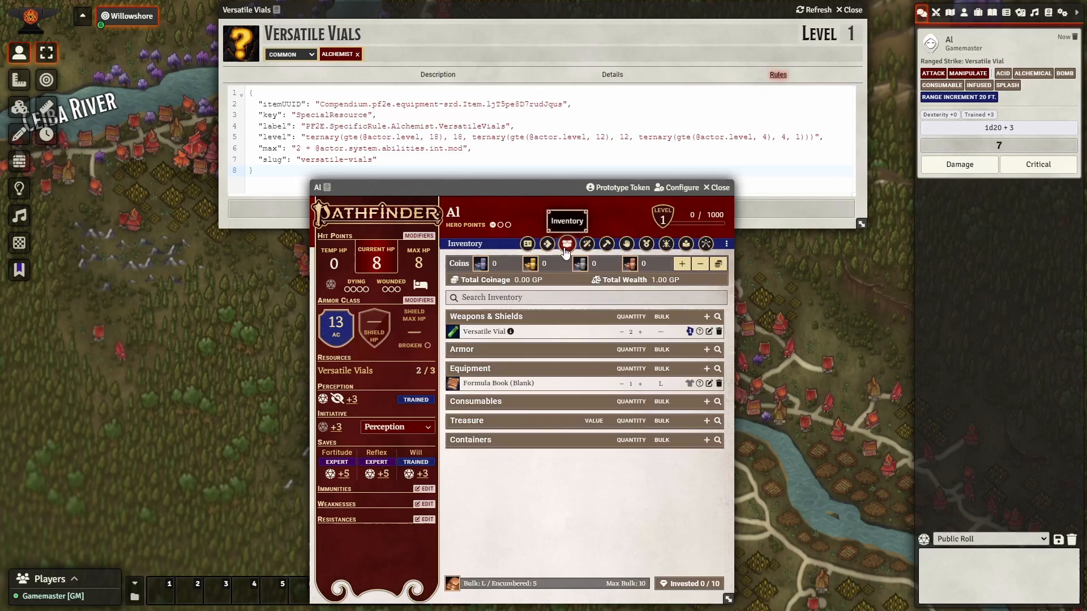
click(1074, 37)
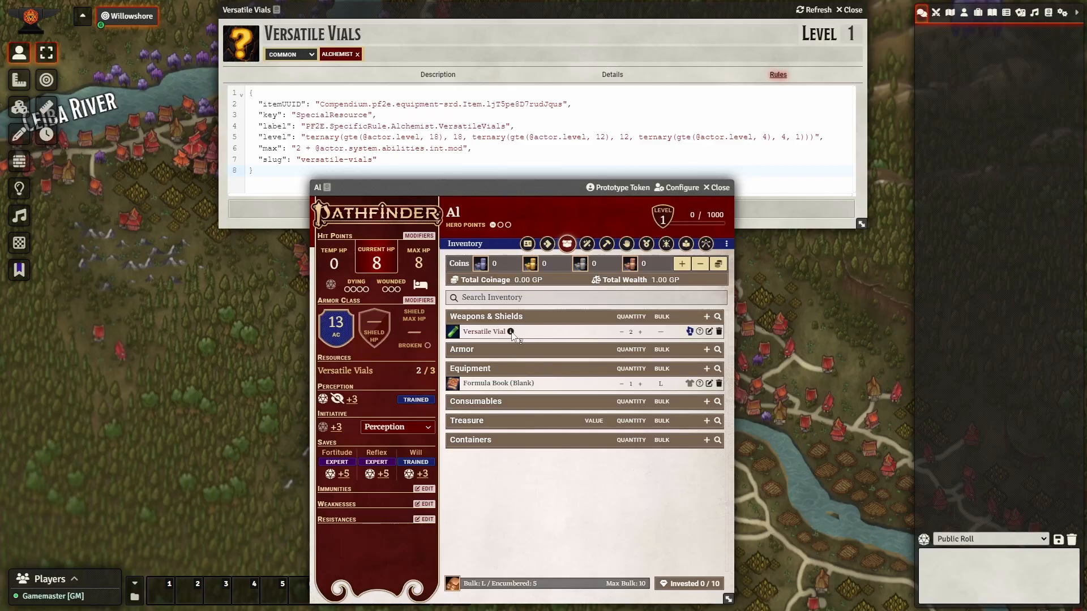
mouse_move(512, 335)
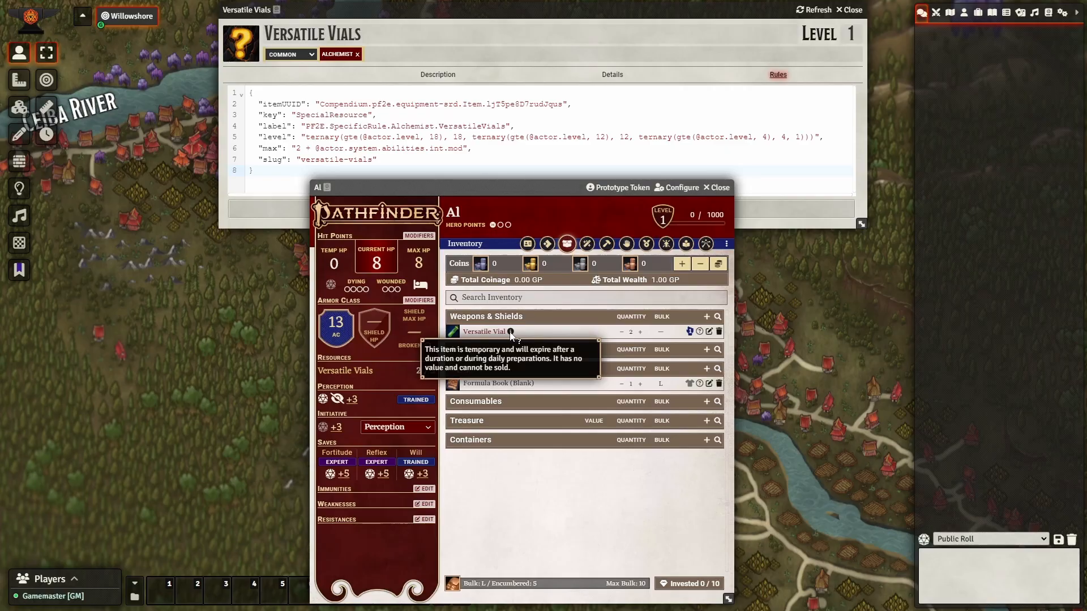
Perform daily crafting to make a temporary Dagger and check it in the inventory.
click(605, 245)
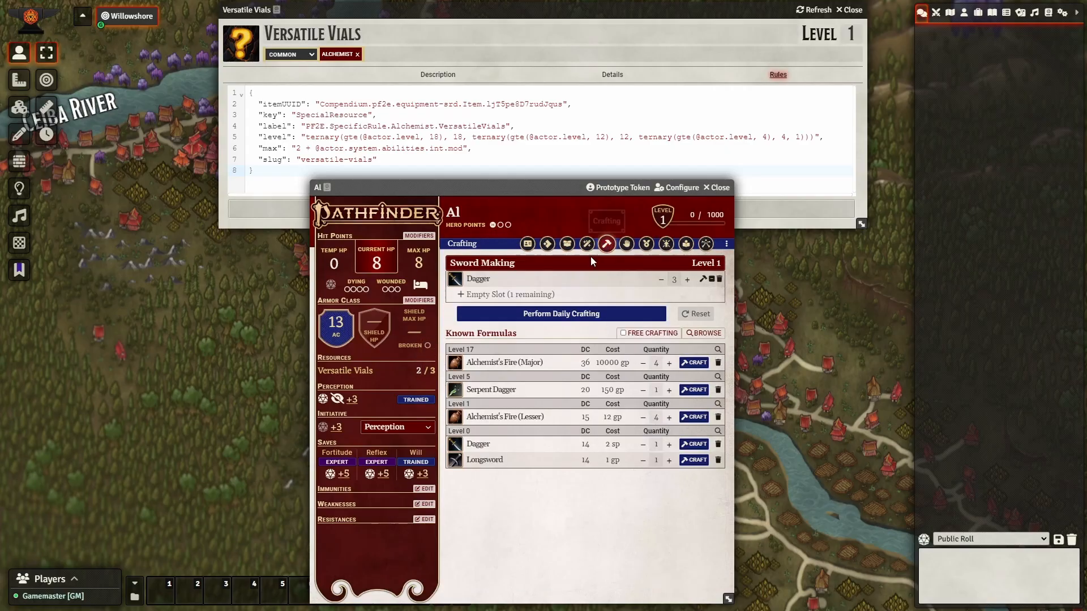
click(606, 315)
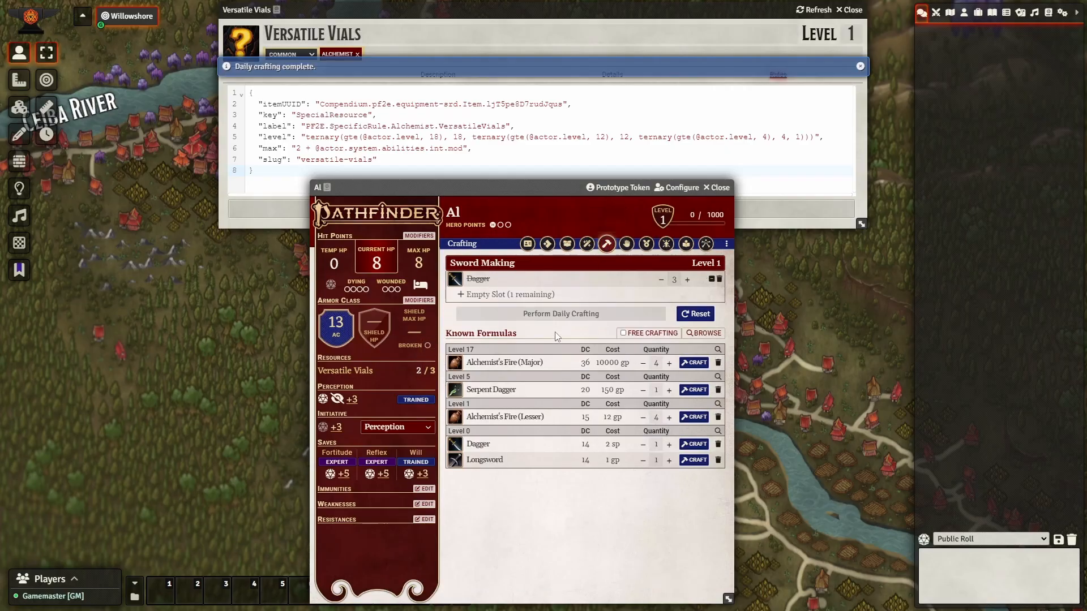
click(566, 243)
mouse_move(492, 346)
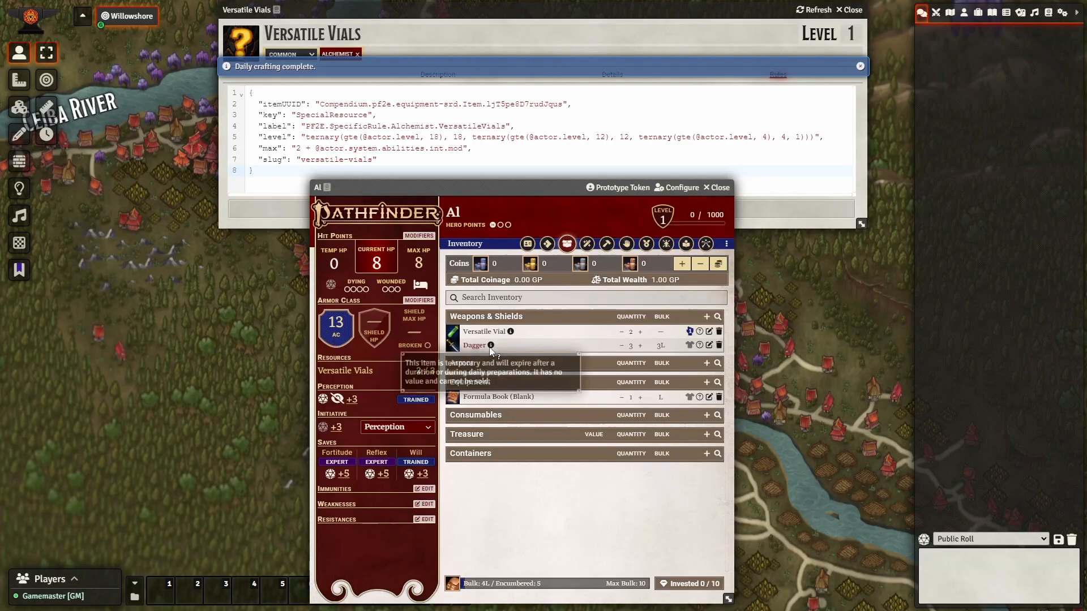
Rest Al for the night so the Dagger expires and Versatile Vials return to 3/3.
click(420, 284)
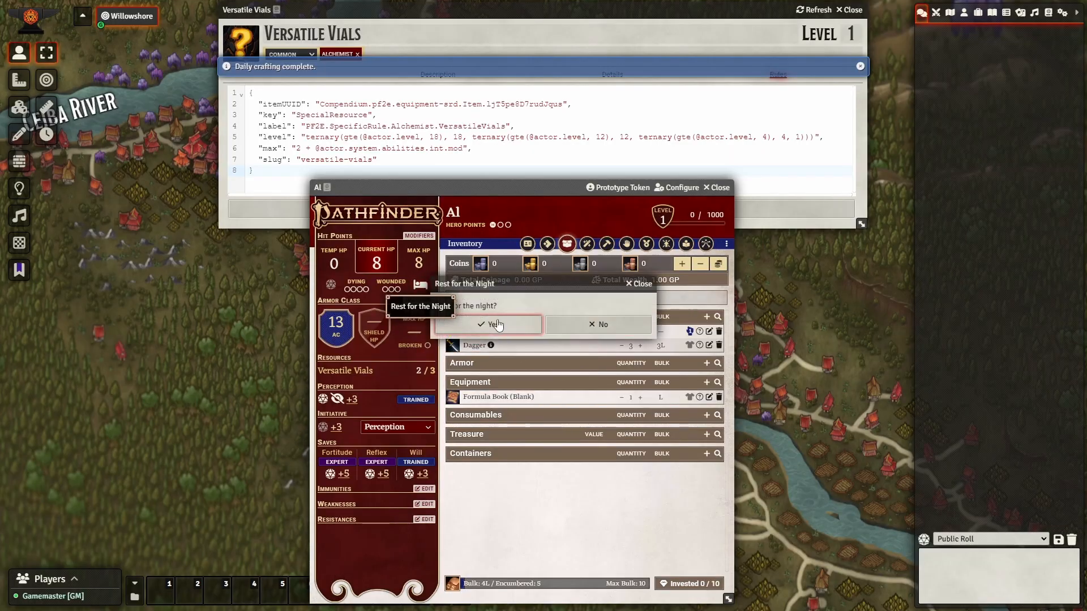
click(499, 323)
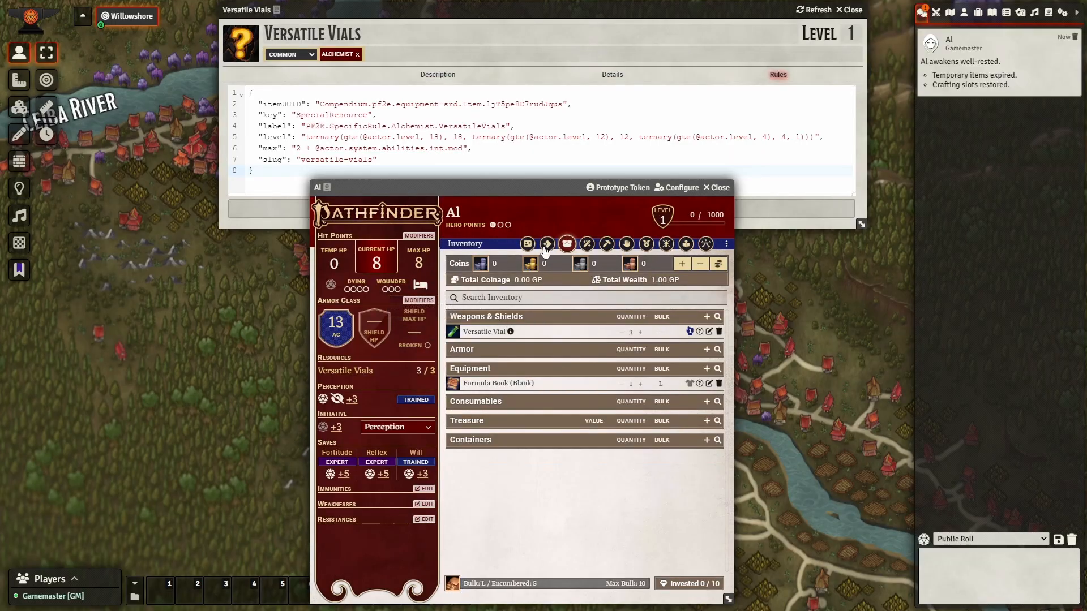
click(472, 137)
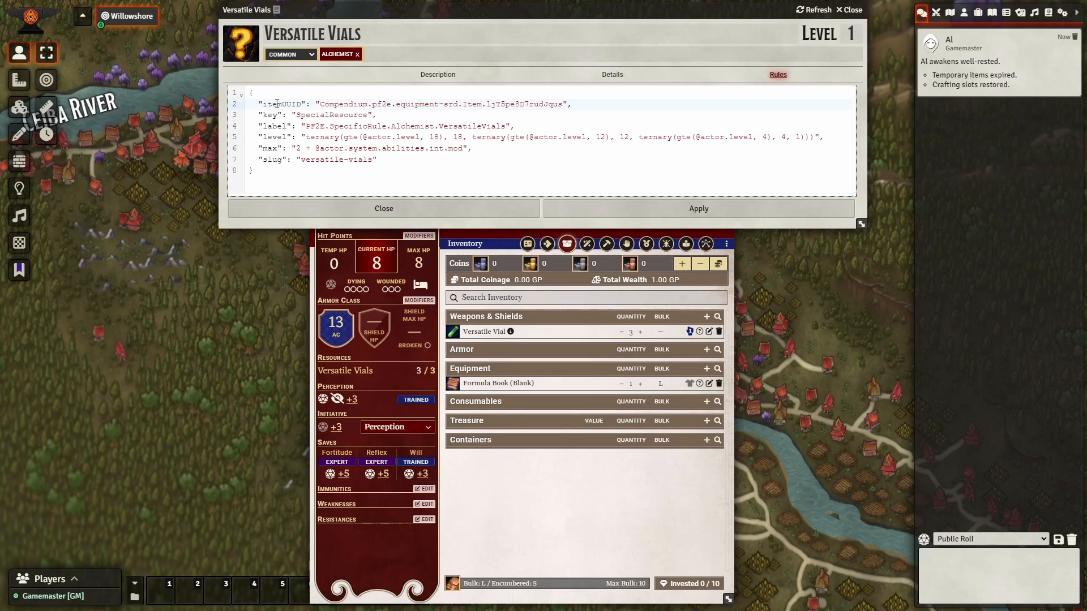
Change the resource label in the rule JSON to 'Whatever' and apply it.
double_click(277, 104)
drag(584, 102, 259, 102)
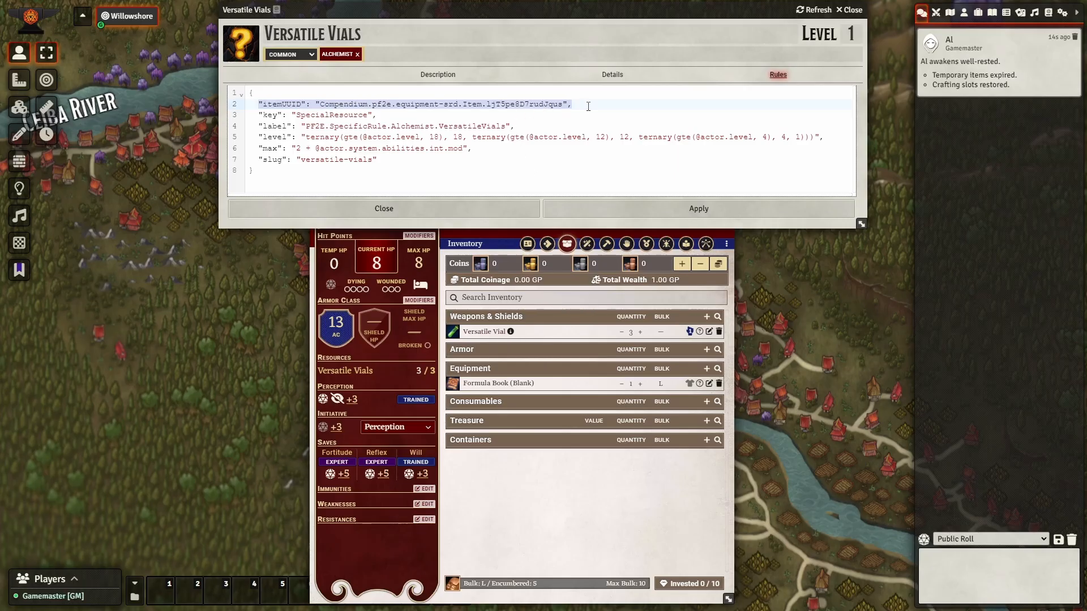
click(384, 105)
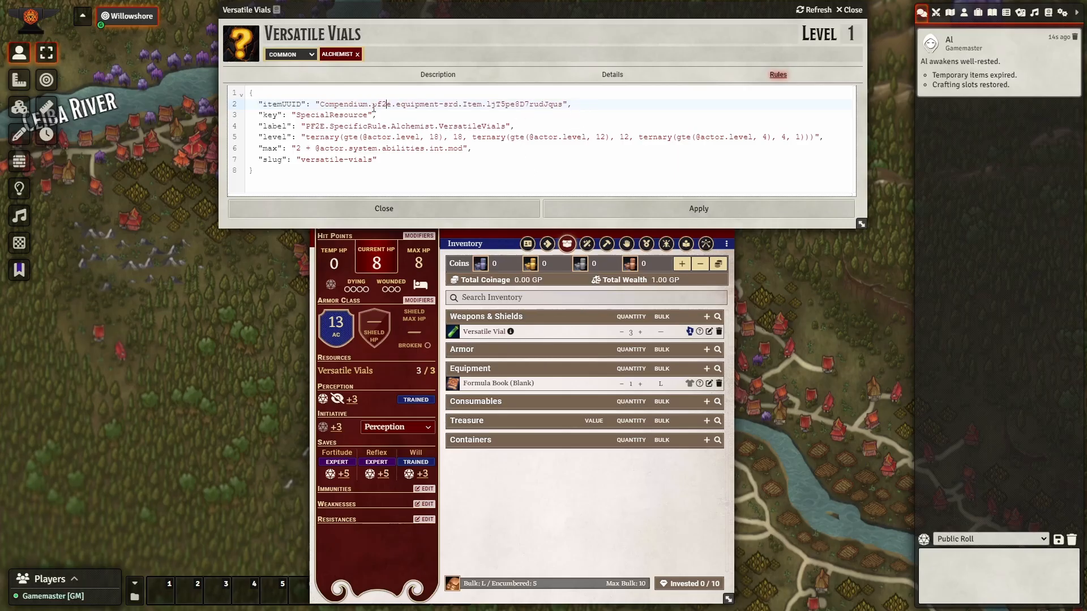
drag(319, 104, 562, 105)
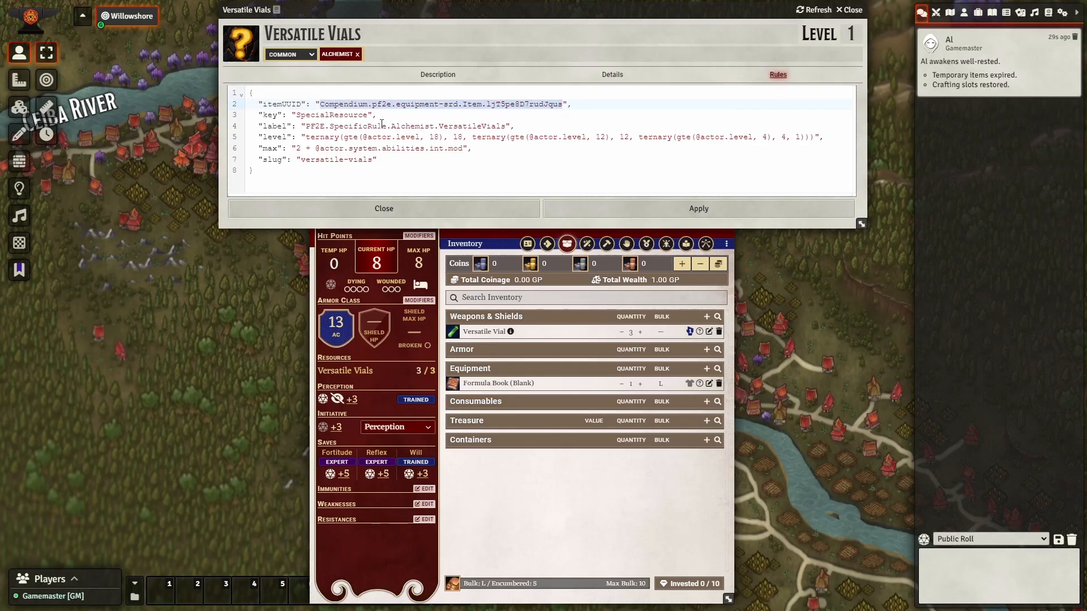
drag(305, 127, 507, 126)
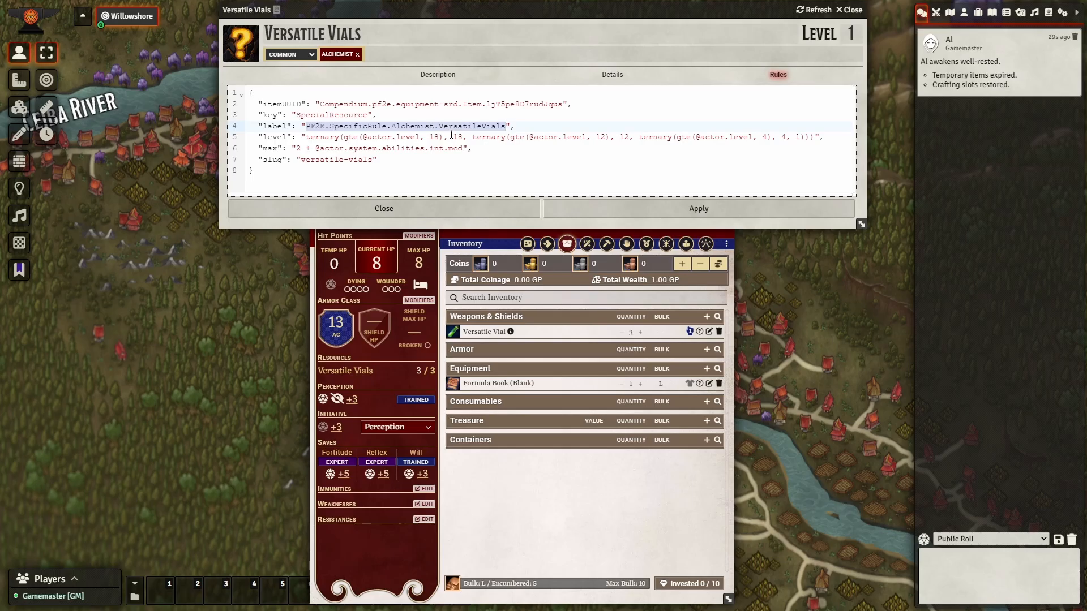
text(Whatever)
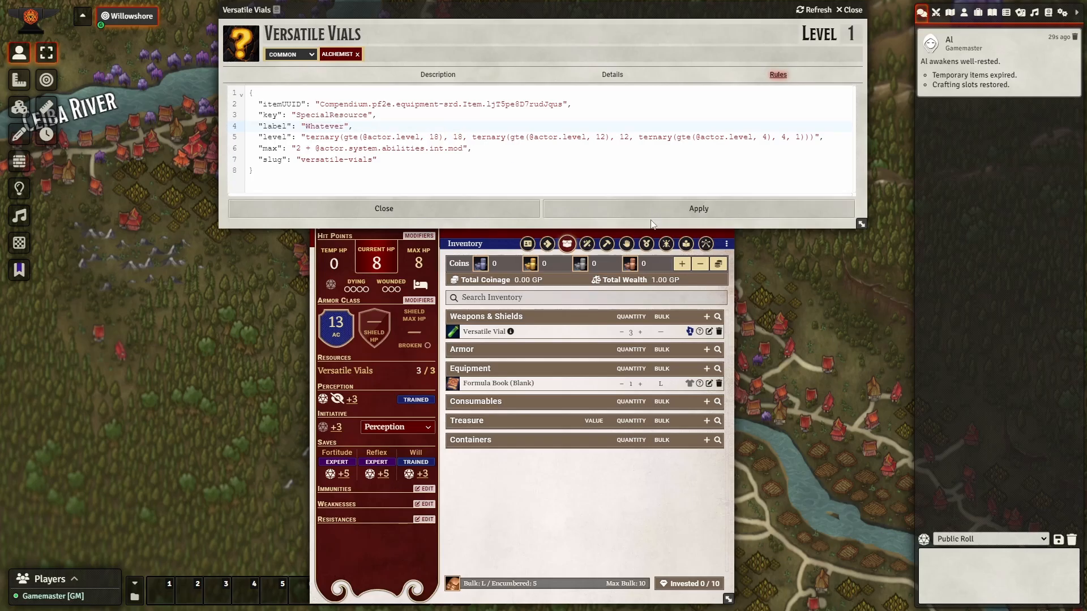
click(656, 212)
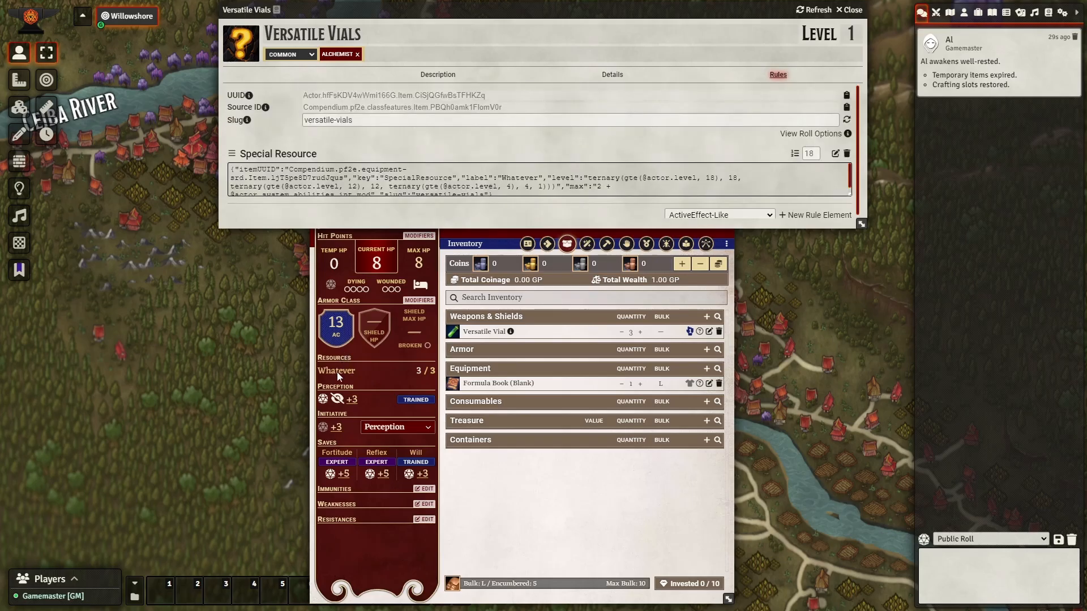
Reopen the Special Resource JSON to inspect the level formula on line 5.
click(835, 153)
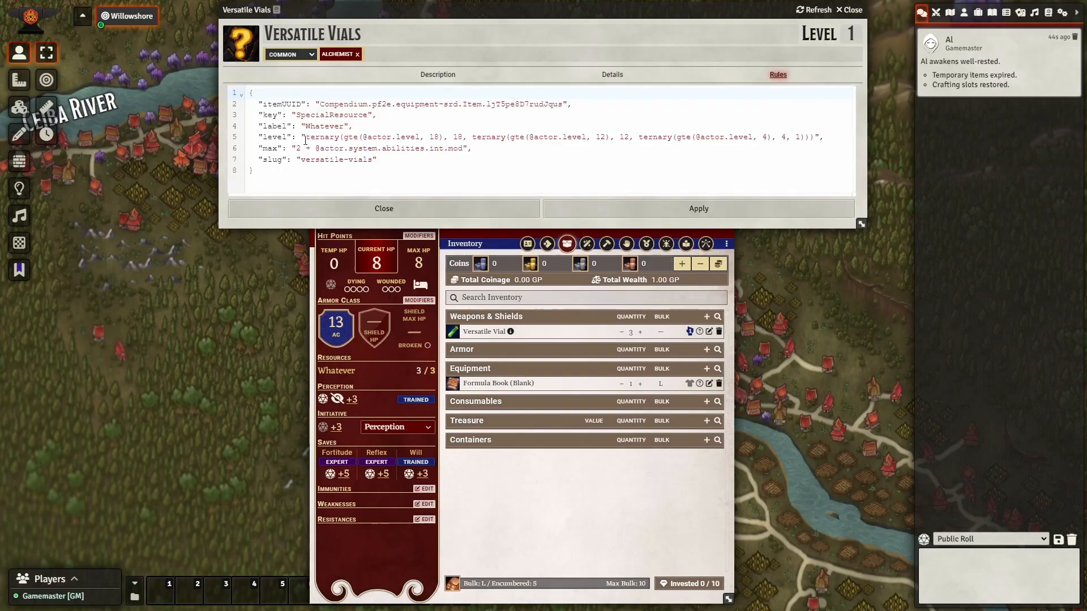
drag(304, 140, 817, 137)
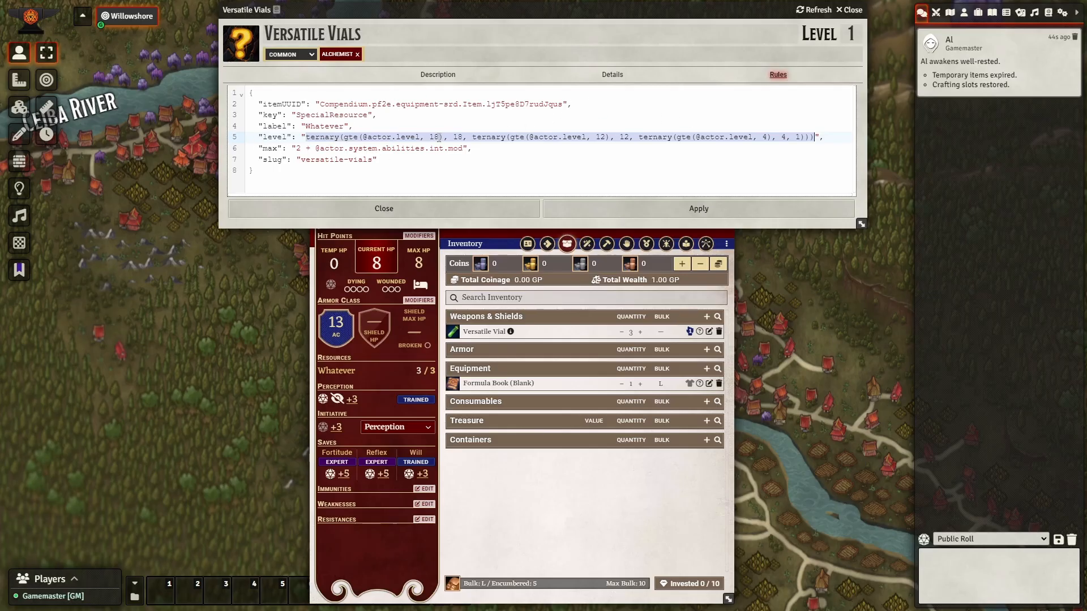
click(694, 338)
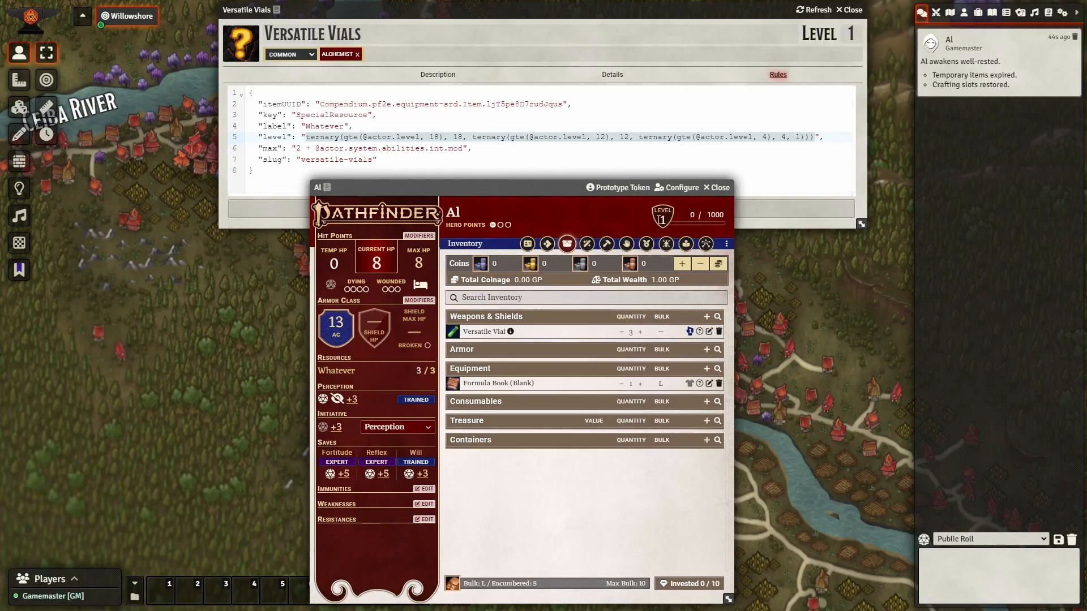
Open and close the Versatile Vial item sheet twice to check it.
click(709, 332)
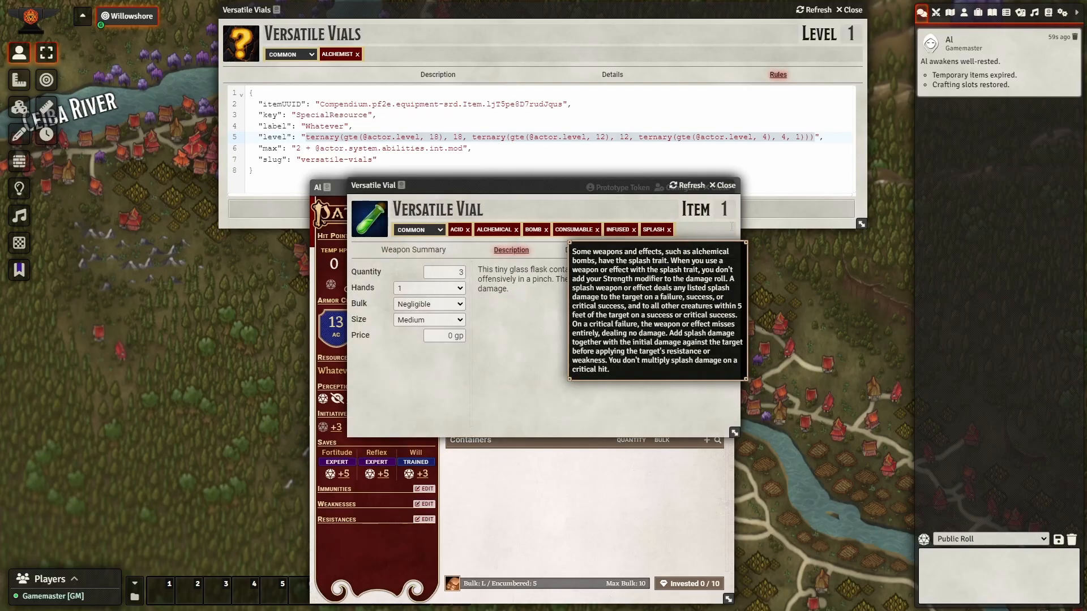
click(724, 186)
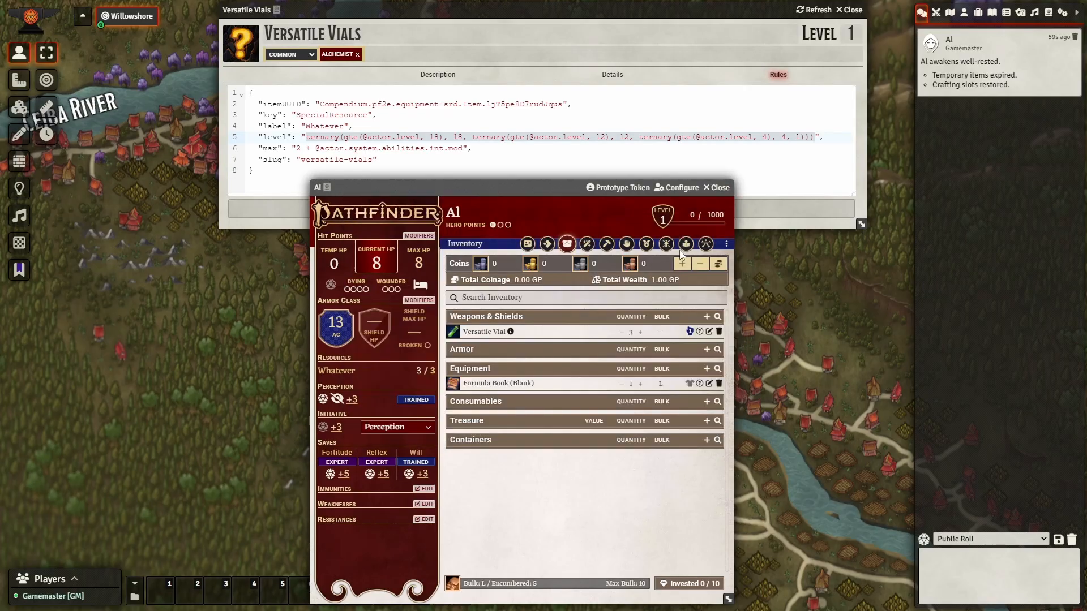
click(709, 331)
click(724, 186)
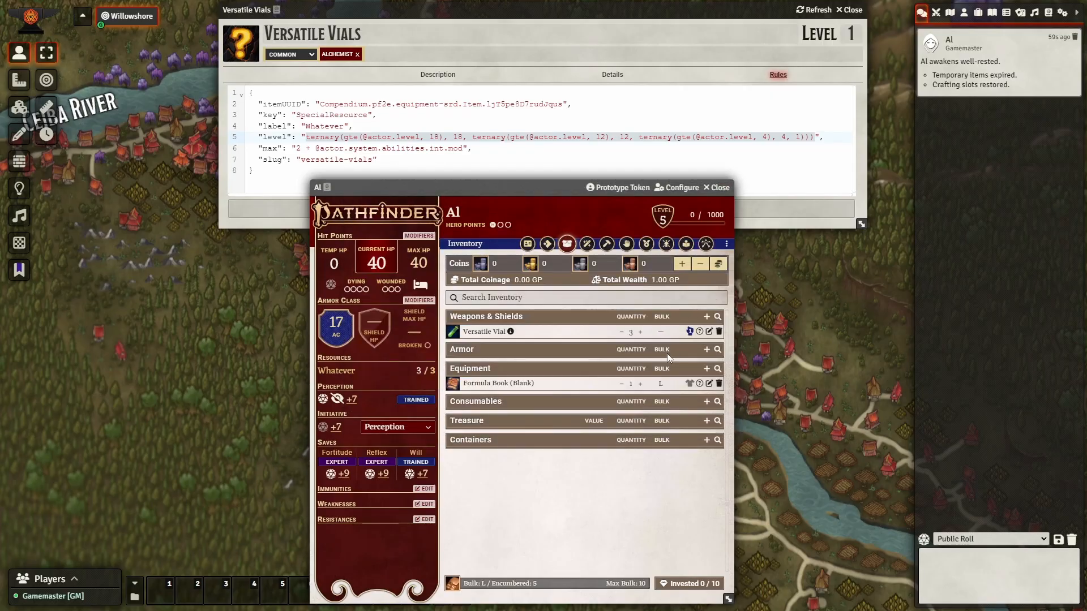
Rest Al for the night, then review the Versatile Vial item still holding 3 vials.
click(419, 285)
click(521, 325)
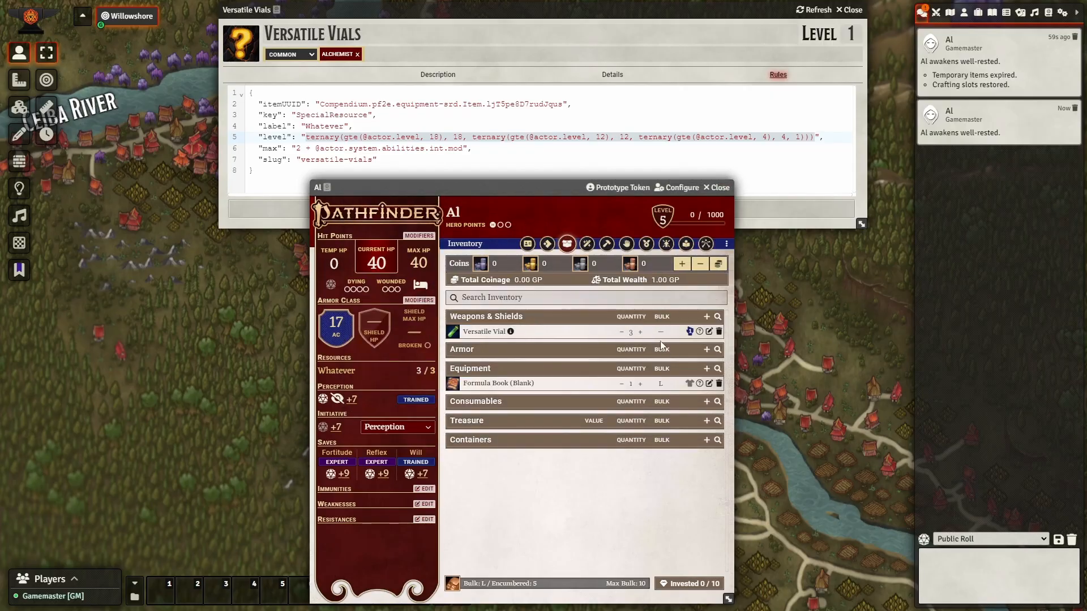
click(709, 331)
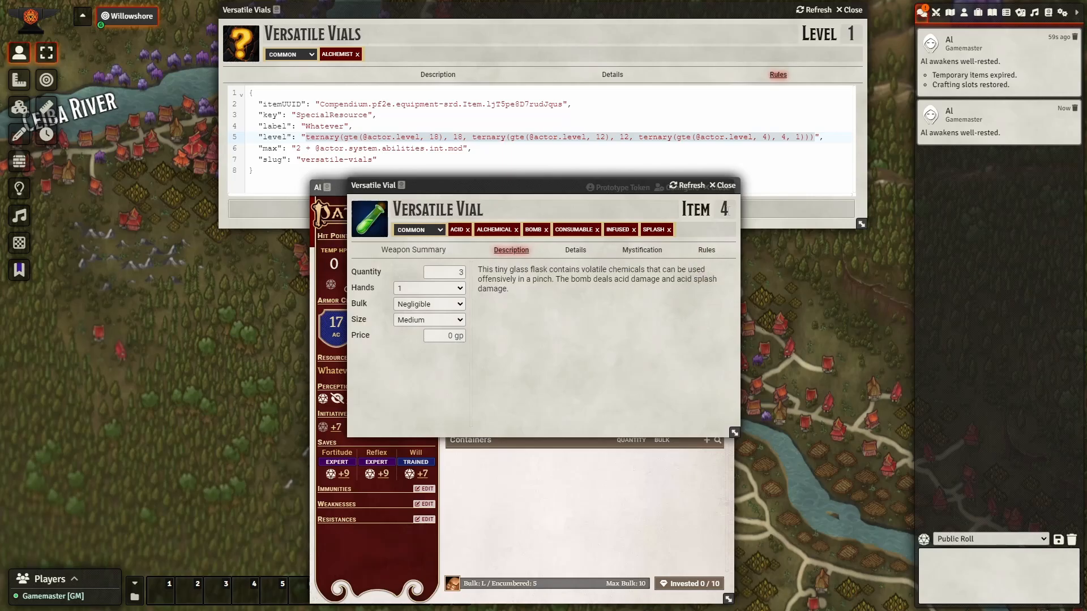
drag(600, 187, 270, 305)
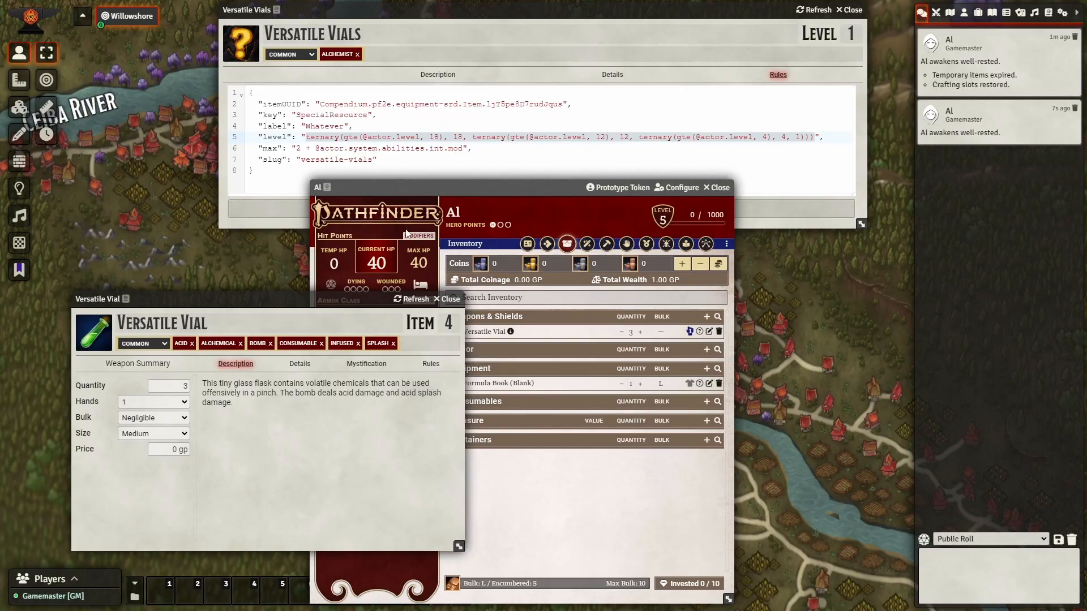
click(450, 300)
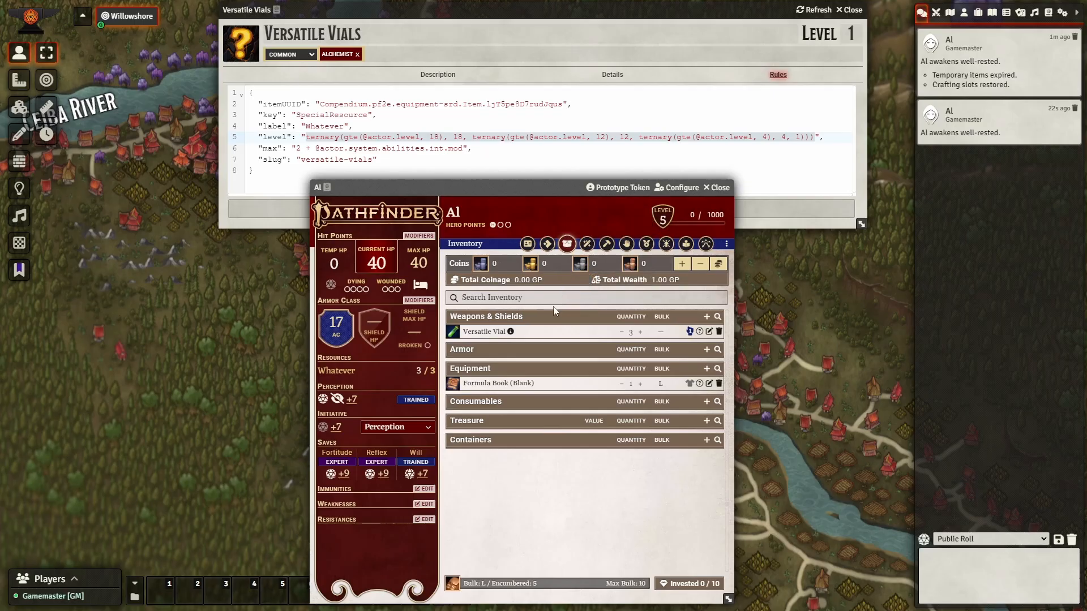
Inspect the max formula and slug lines in the Versatile Vials rule JSON.
click(439, 148)
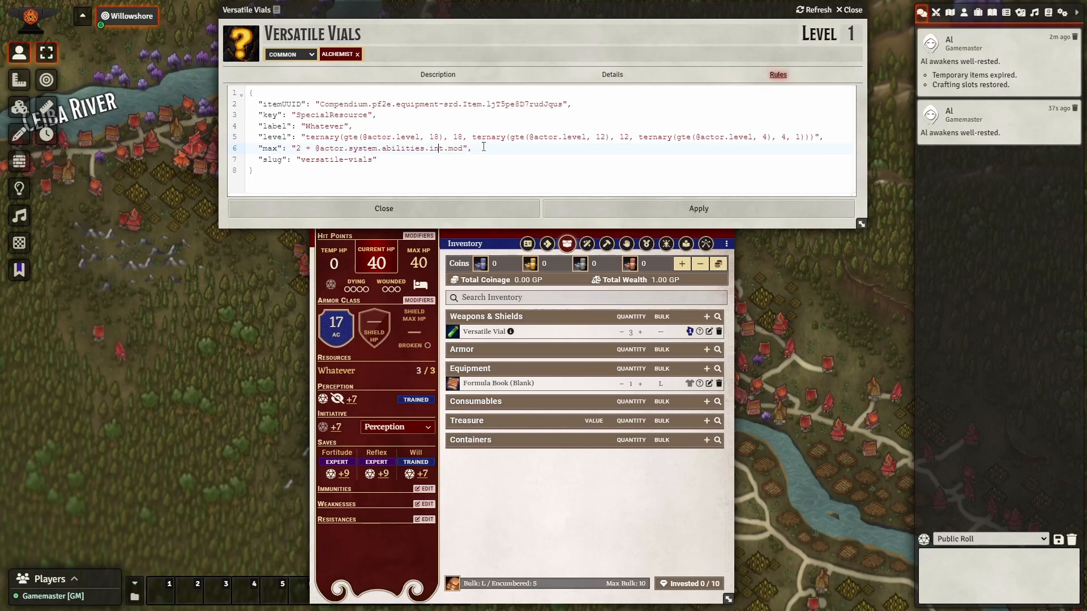
drag(478, 148, 258, 148)
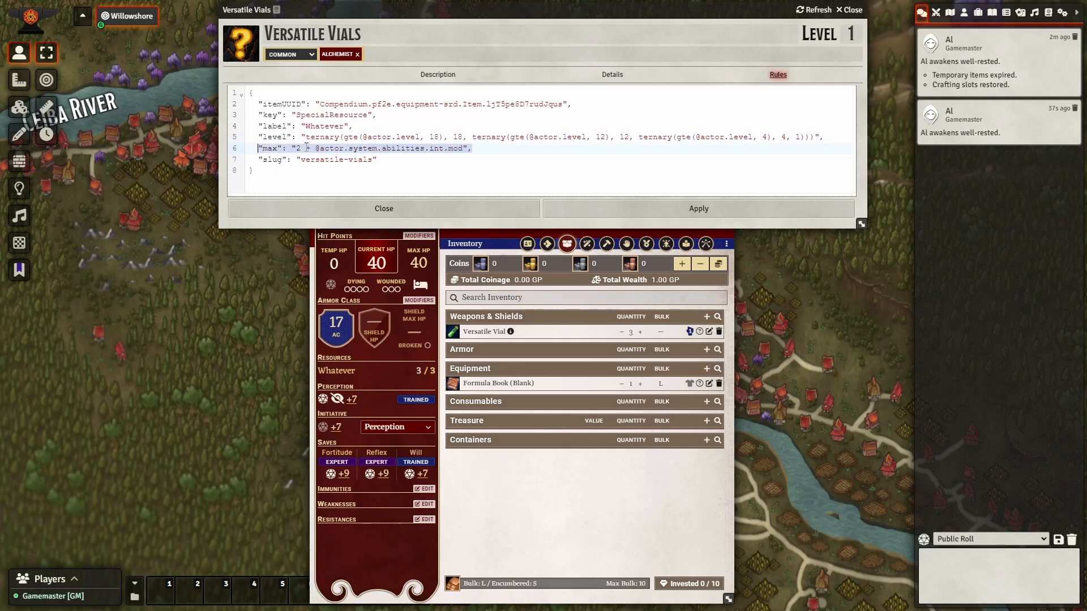
click(458, 152)
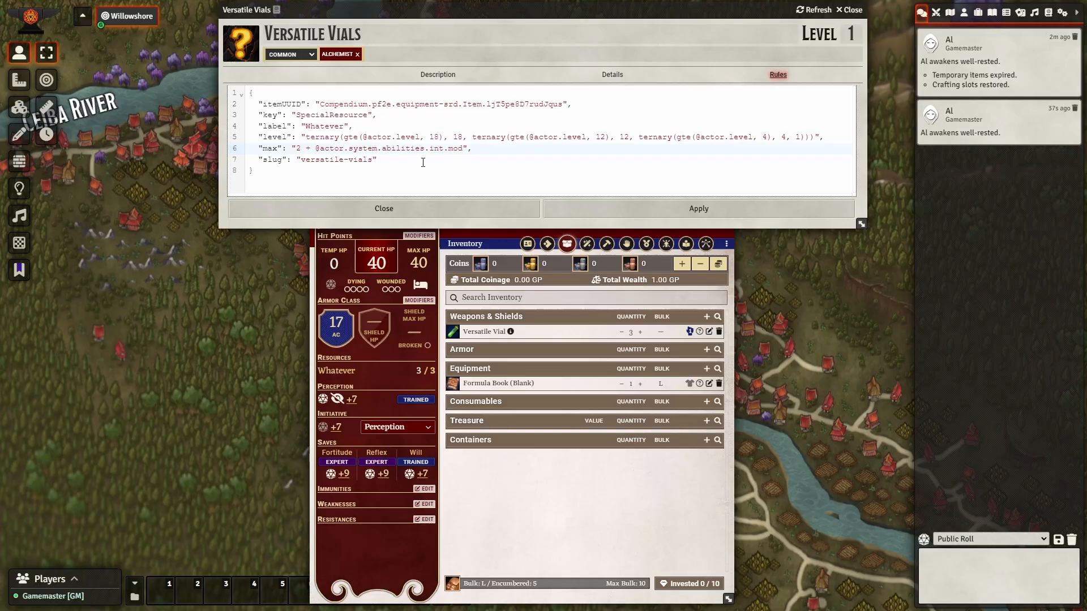
drag(378, 161, 258, 163)
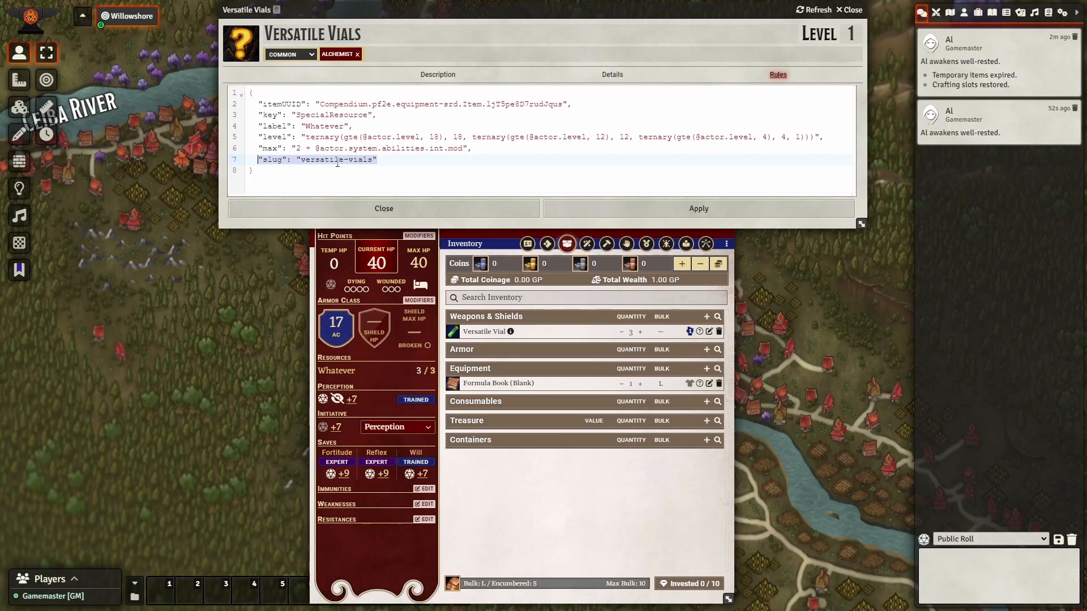
click(374, 159)
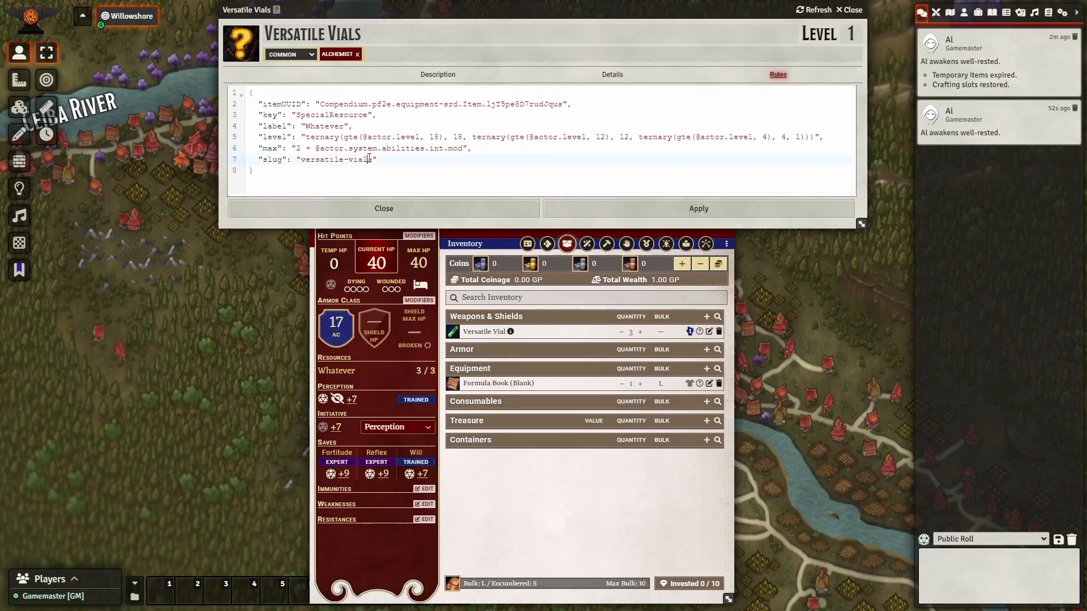
key(ctrl+shift+Left)
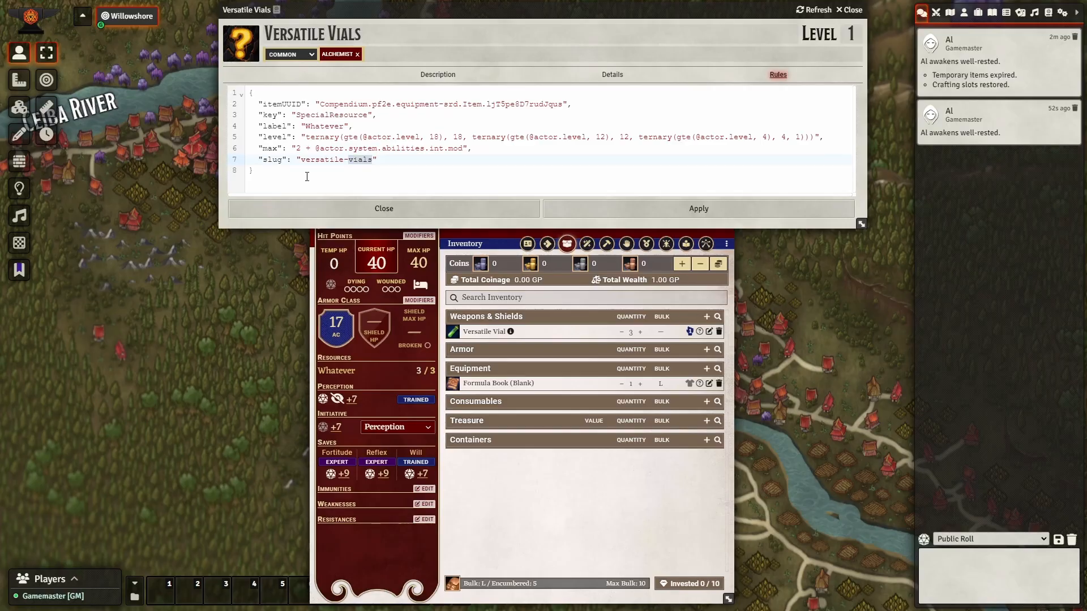
Replace the whole rule with the pasted Will Points special resource block and apply it.
key(ctrl+a)
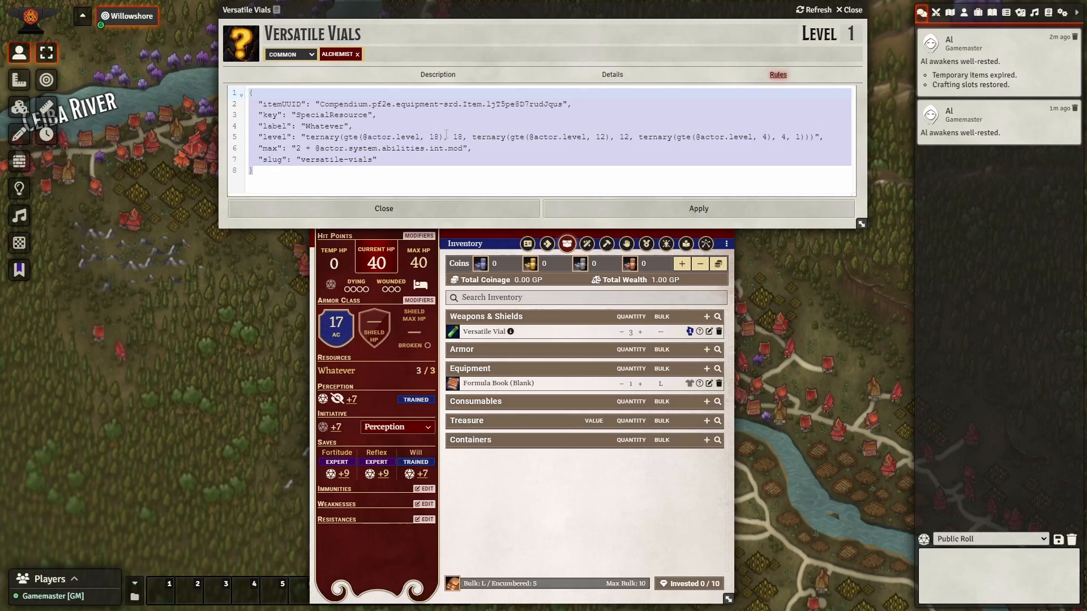
text({   "key": "SpecialResource",   "label": "Will Points",   "max": "2 * @actor.system.abilities.wis.mod",   "slug": "will-points" })
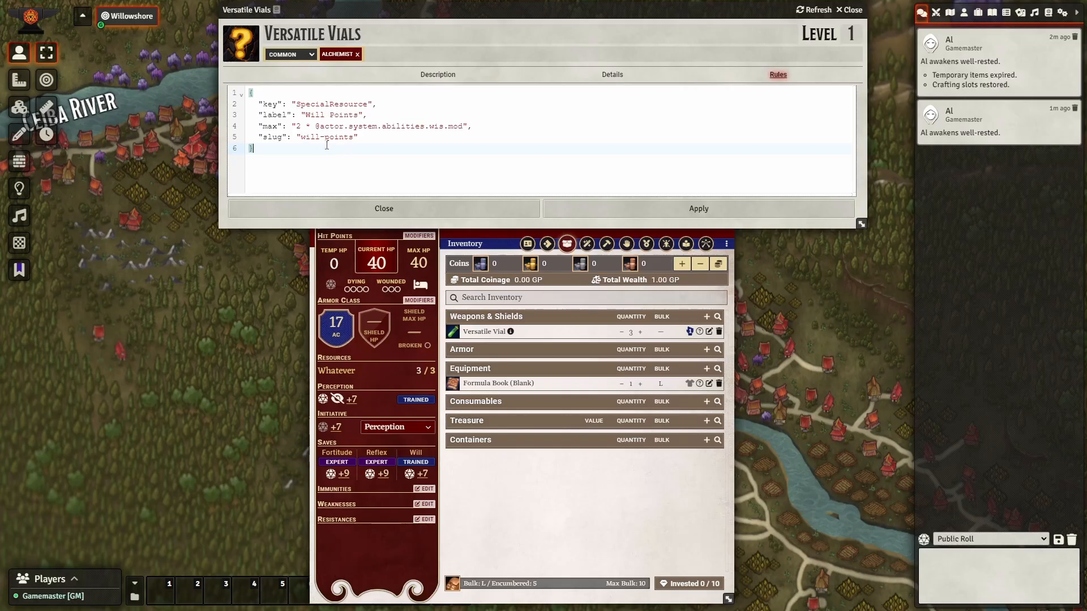
click(693, 212)
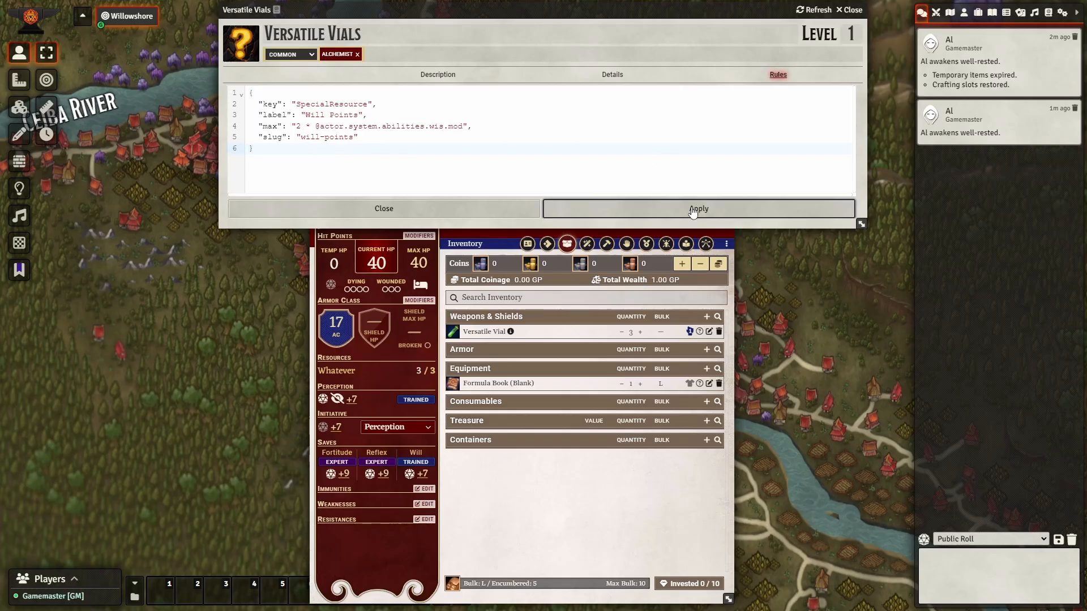
click(692, 210)
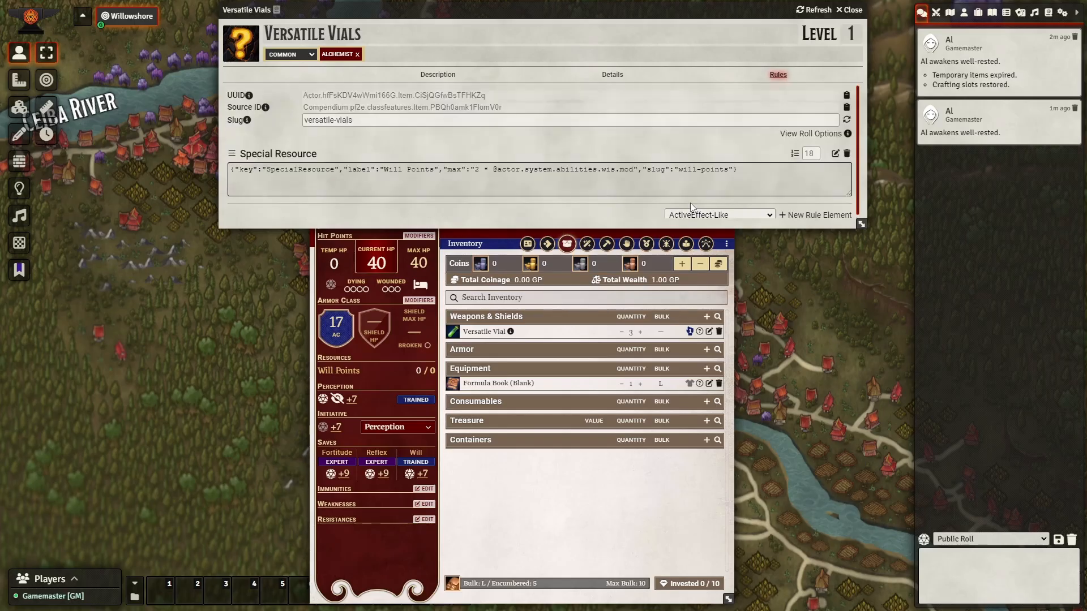
click(527, 243)
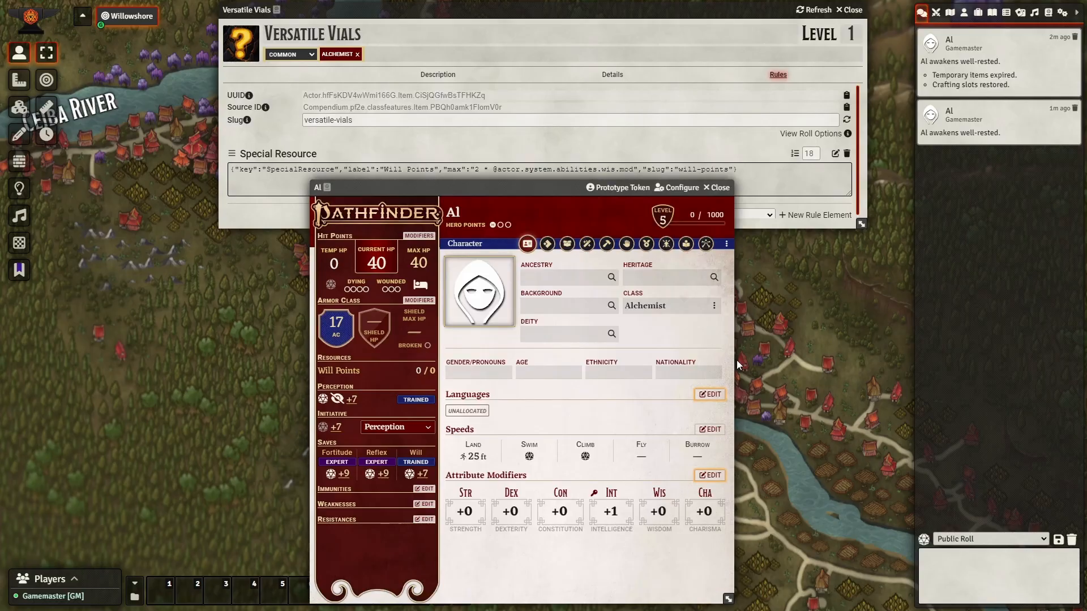
Wrap the Will Points max formula in max(1, …) and apply, so Al shows 1/1.
click(835, 154)
click(835, 154)
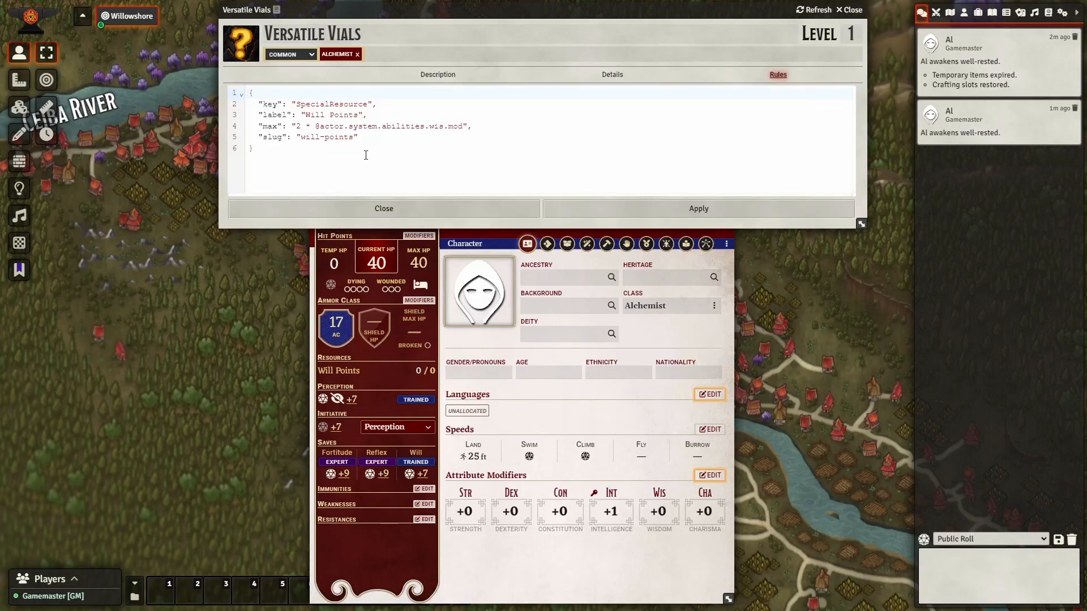
click(295, 126)
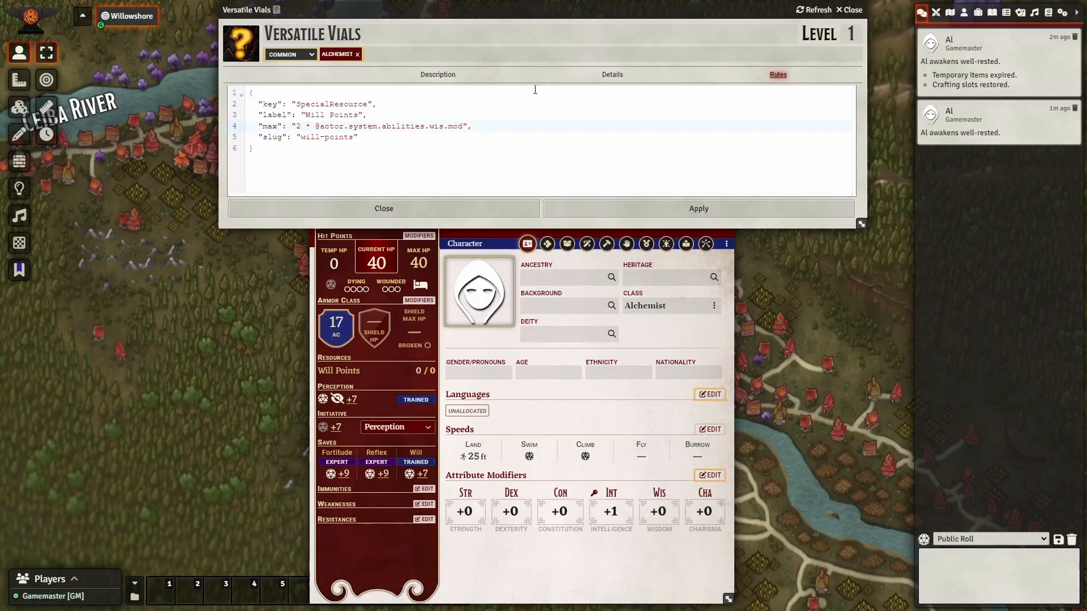
text(max(1,)
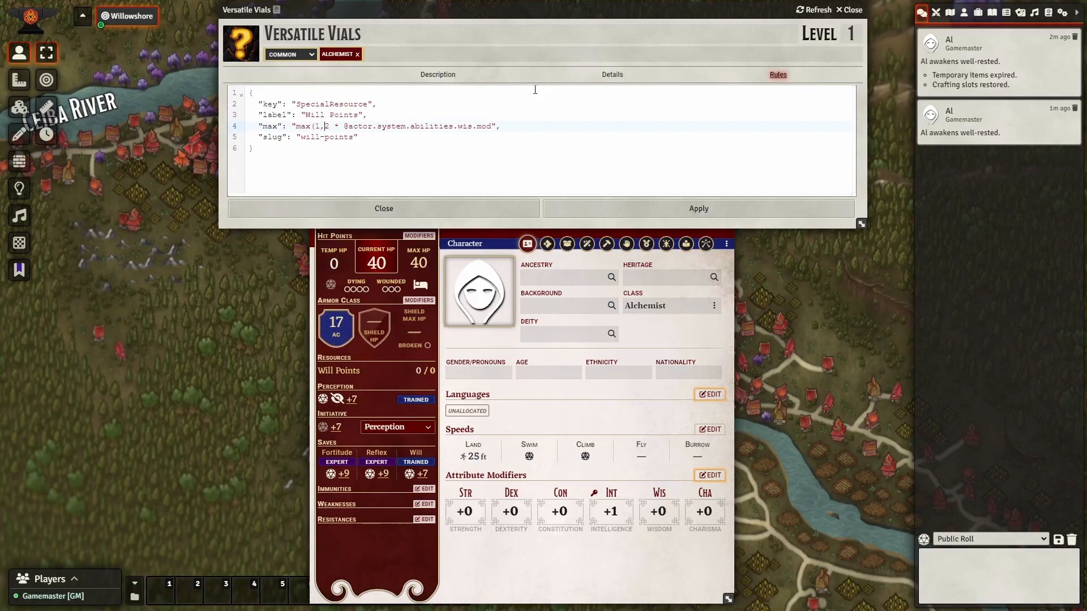
text())
click(560, 209)
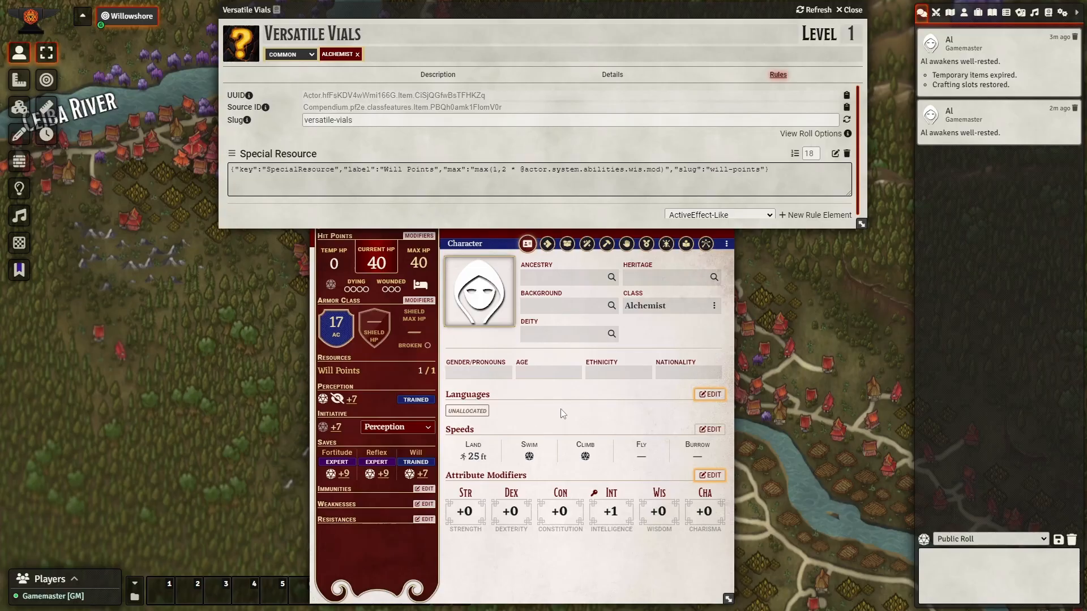
Boost Wisdom at levels 1 and 5, raising Al's Wisdom modifier to +2.
click(709, 474)
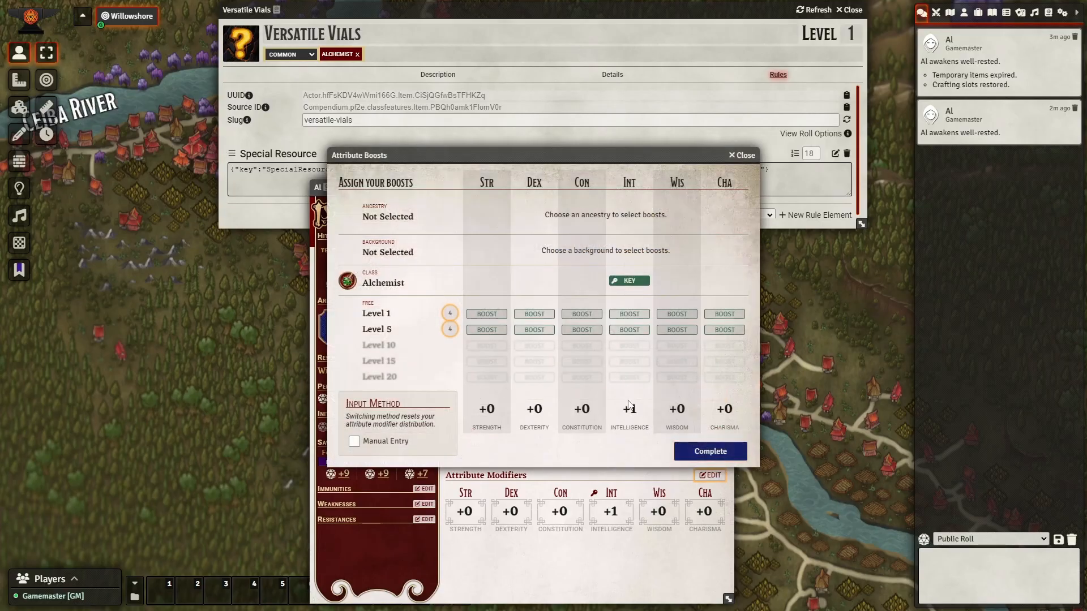
click(677, 314)
click(675, 330)
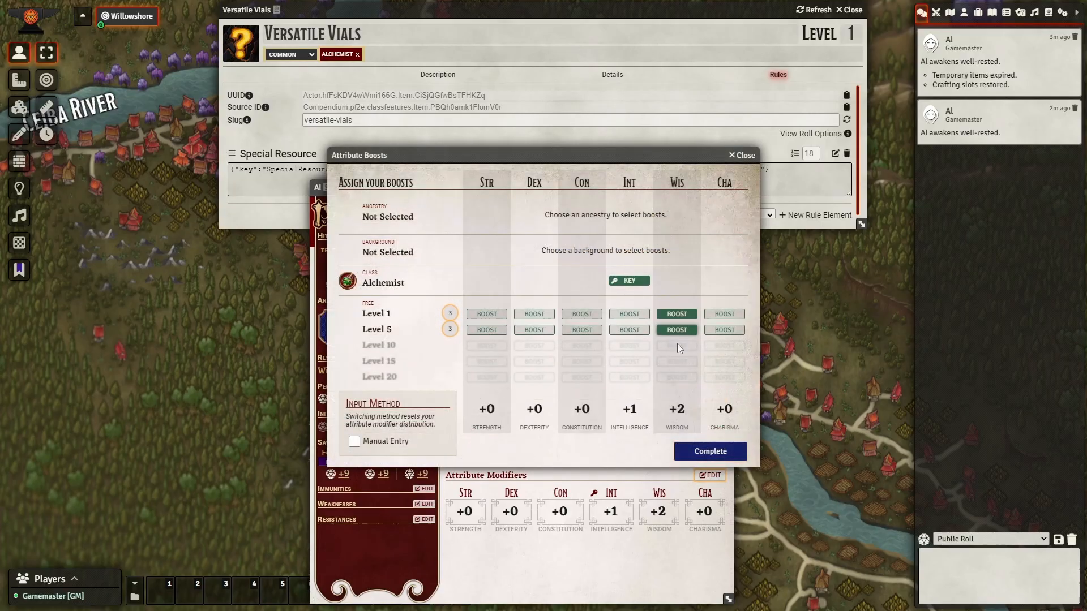
click(716, 452)
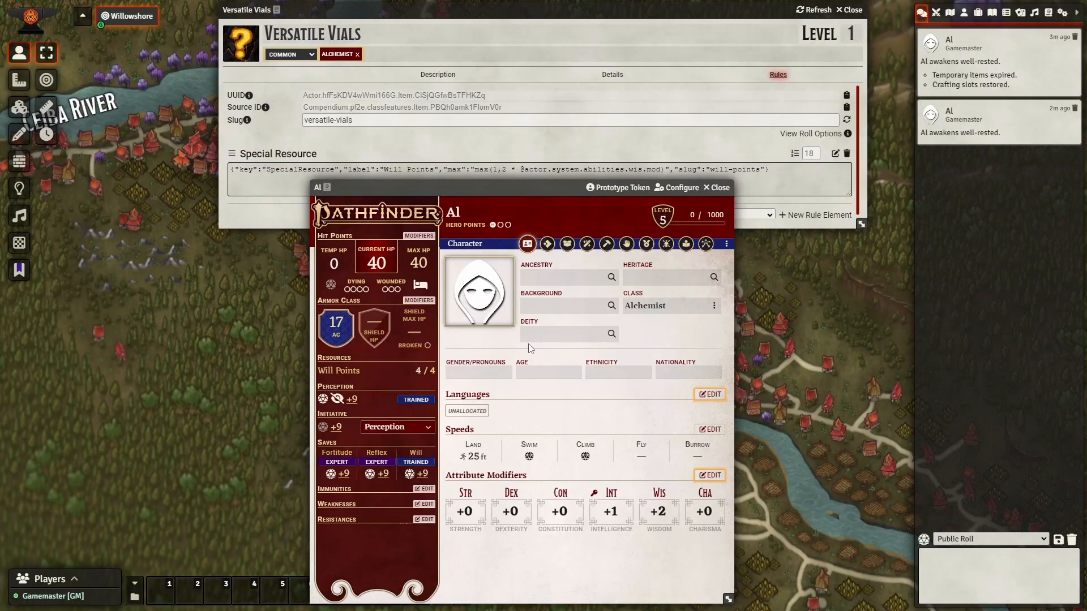
Set Will Points to 2, then rest for the night to refill them to 4/4.
click(419, 370)
text(2)
click(420, 285)
click(496, 331)
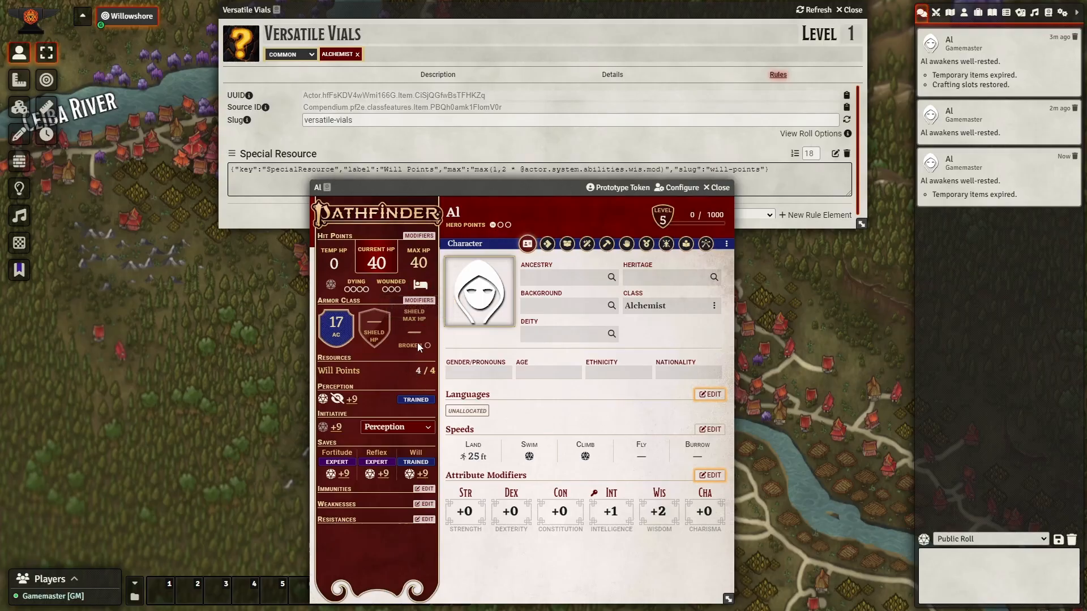
click(560, 141)
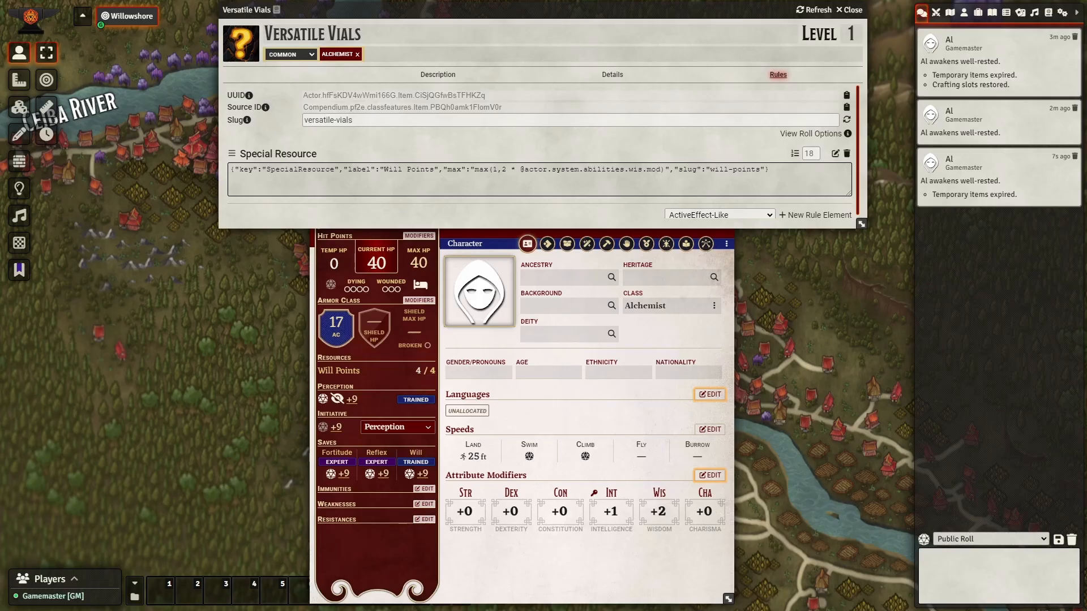
Add a "renew": false entry after the value in the Special Resource JSON and apply it.
click(835, 154)
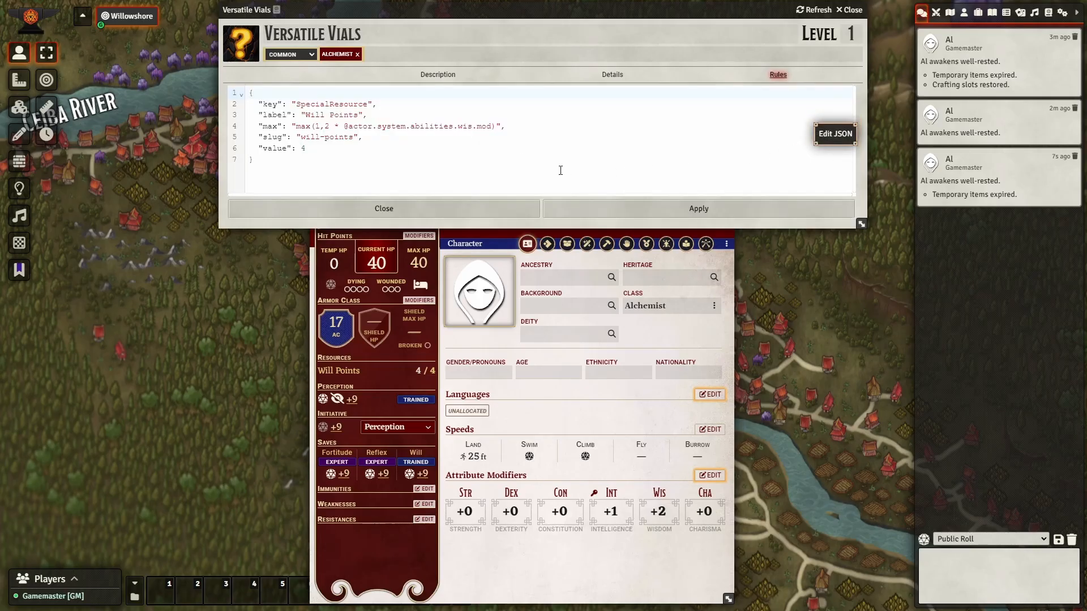
click(341, 148)
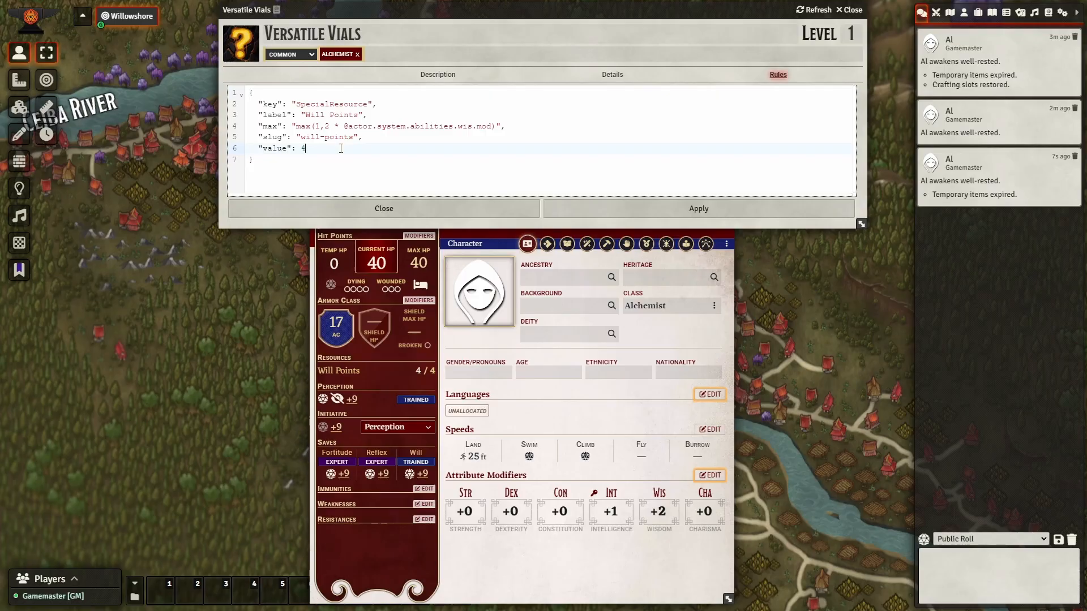
text(,)
key(Return)
text("renew)
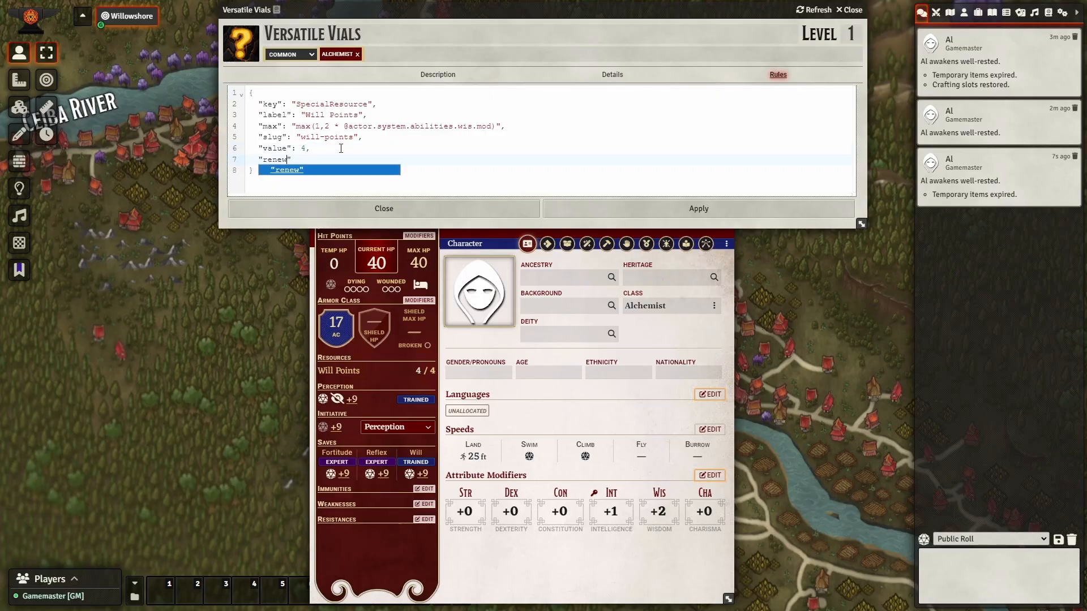
text(":)
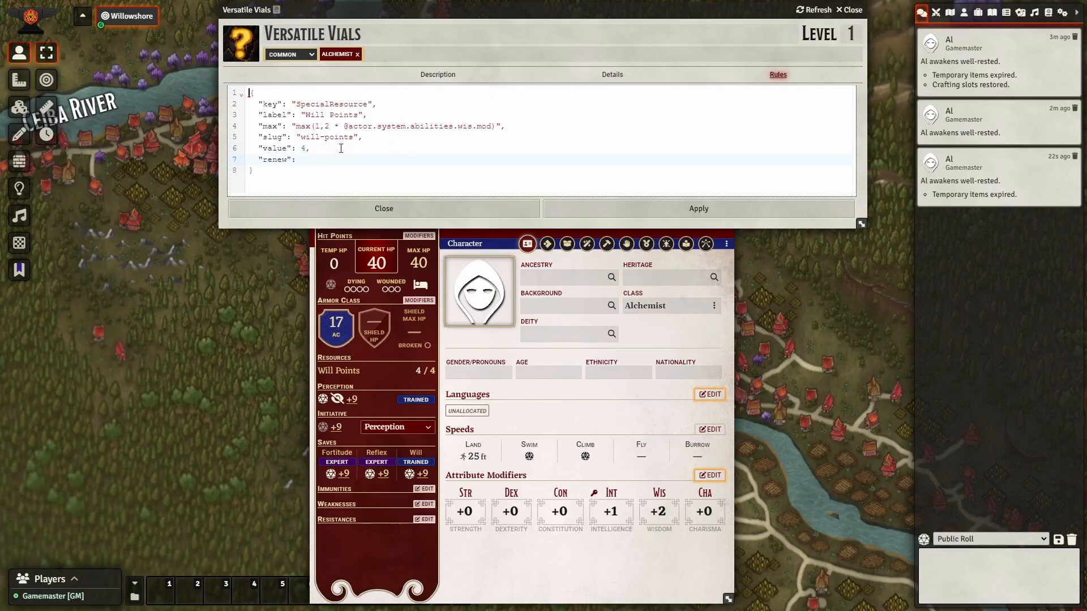
text( false)
click(590, 207)
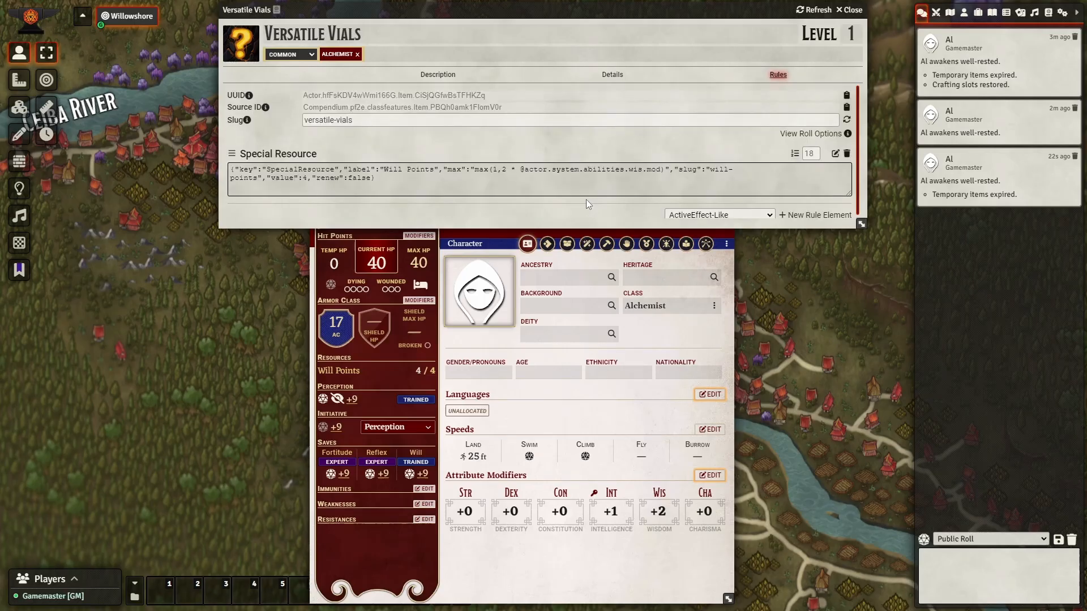
Rest Al for the night, leaving Will Points at 0/4.
click(411, 385)
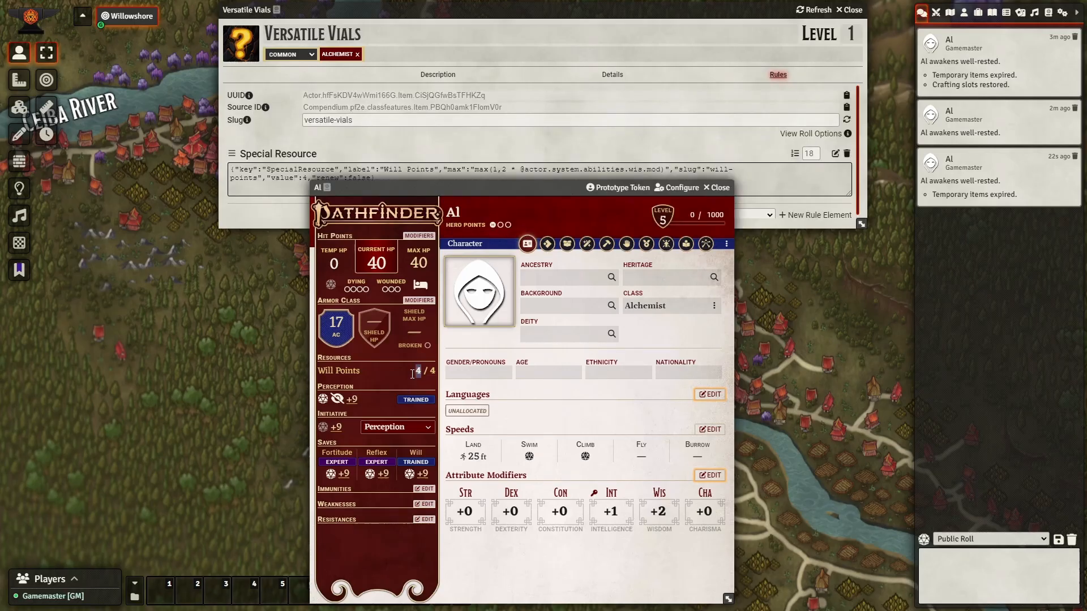
click(420, 284)
click(482, 323)
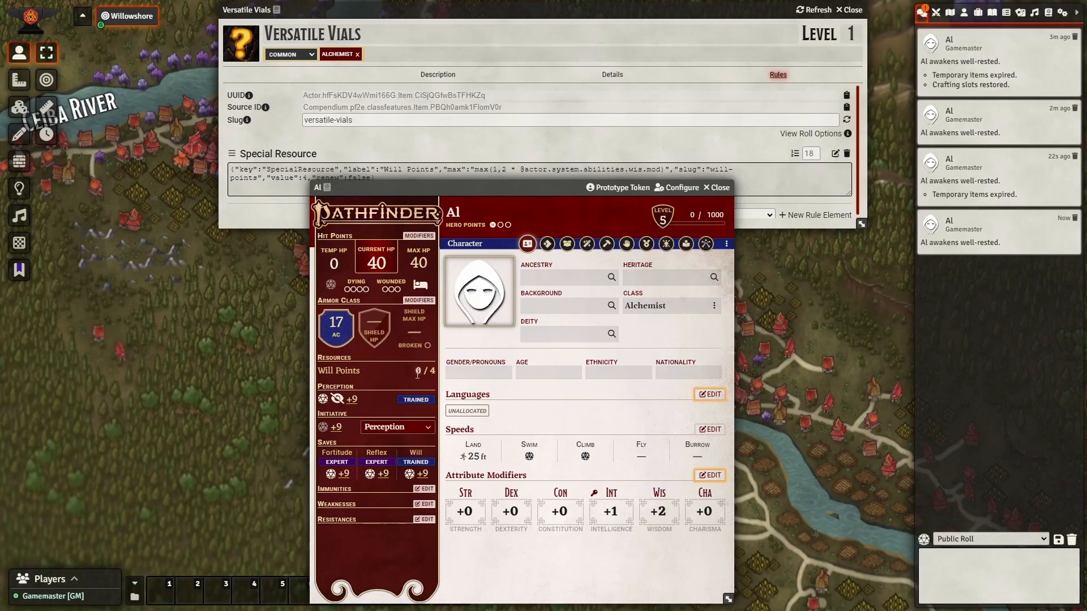
Rename the rule's label to Resolve and its slug to resolve in the JSON.
click(453, 142)
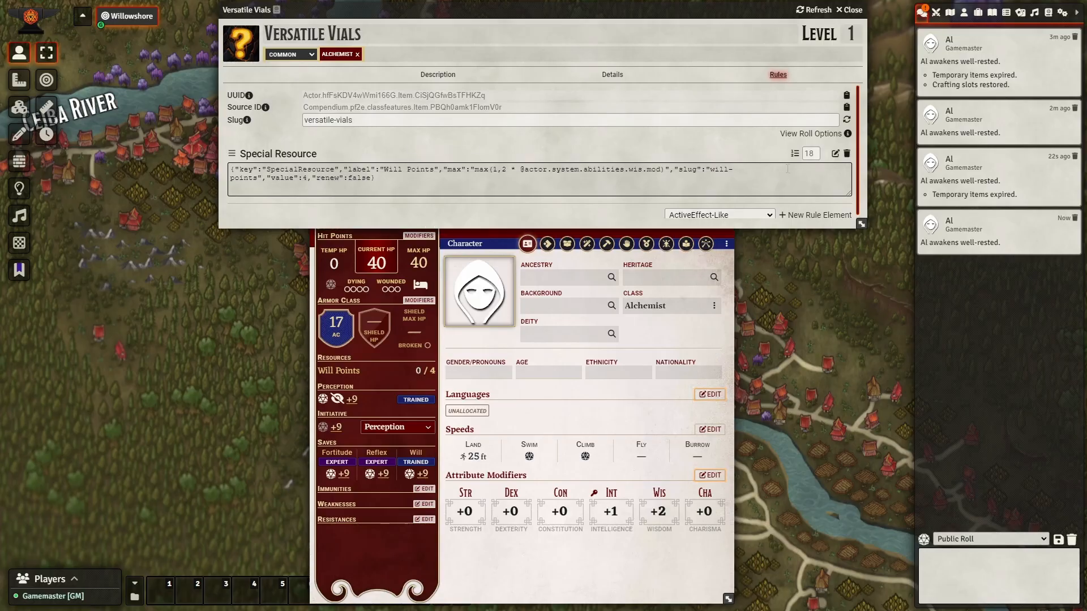
click(835, 153)
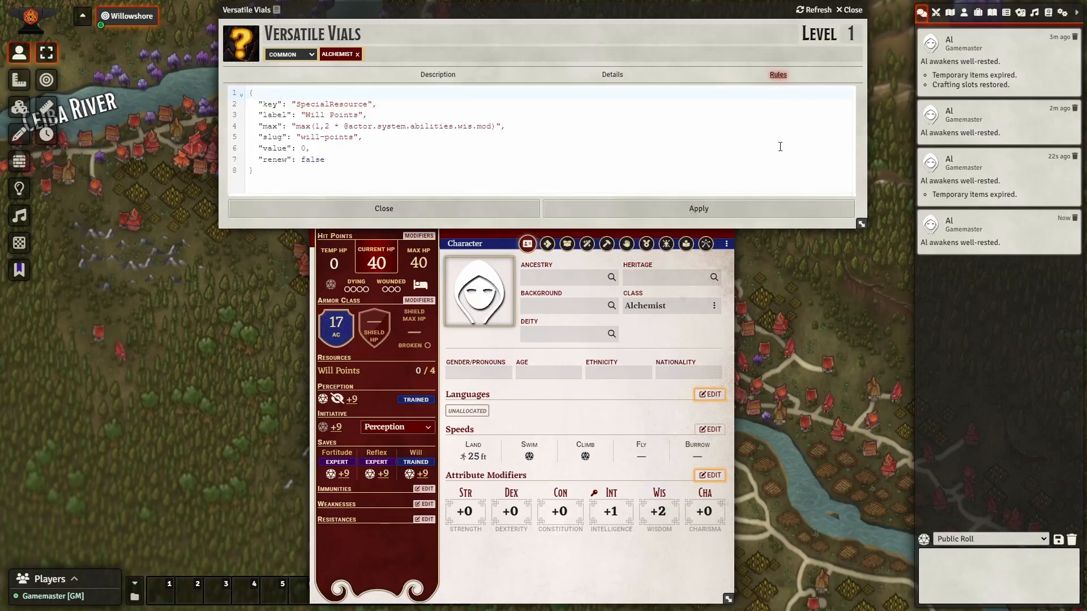
click(316, 161)
drag(359, 161, 228, 161)
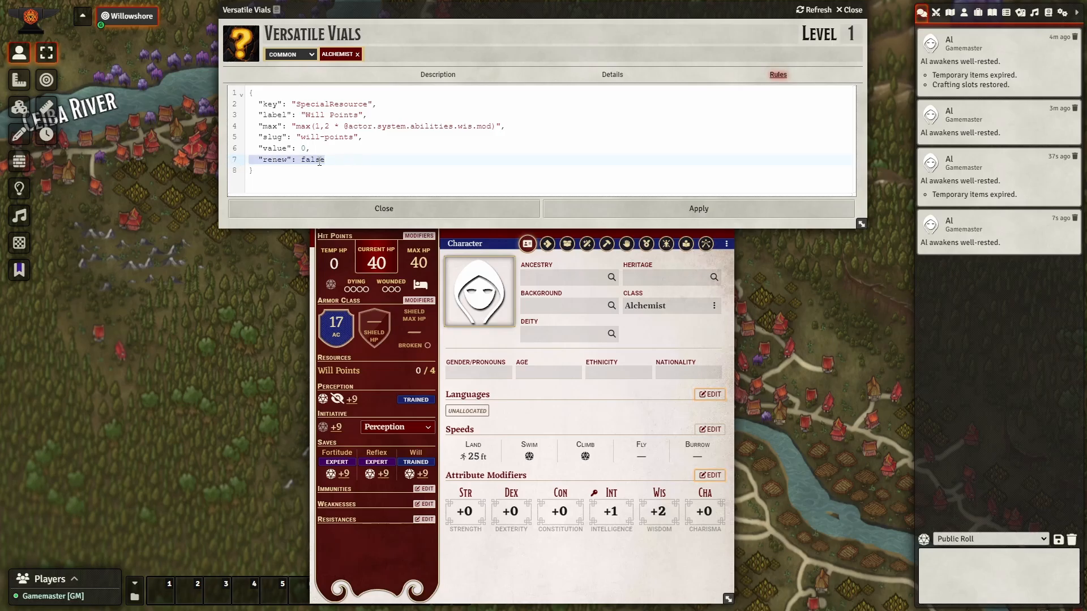
click(341, 161)
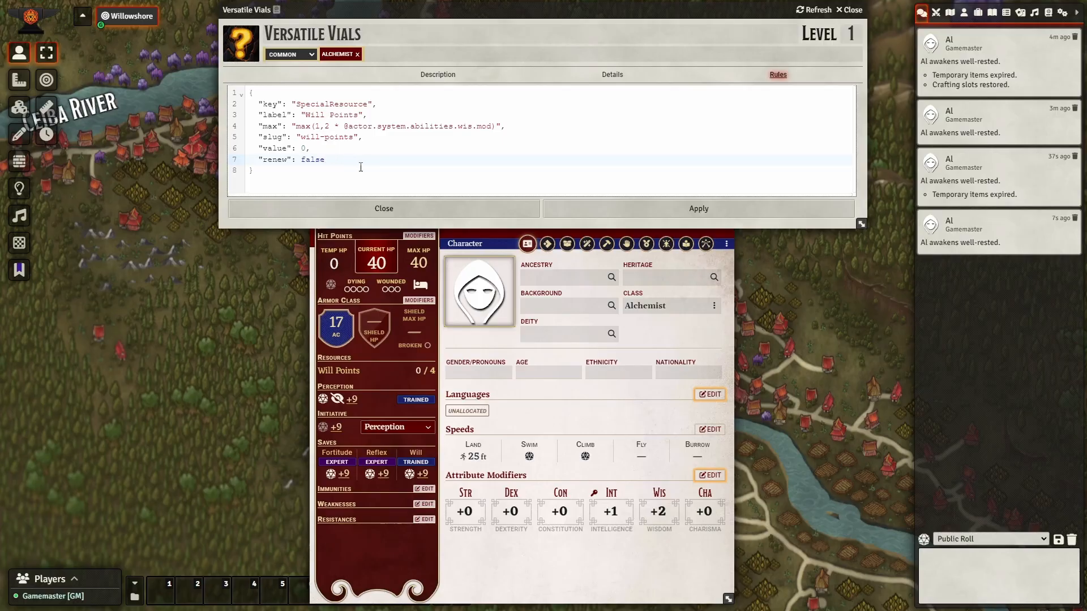
drag(353, 138, 300, 138)
key(Up)
key(shift+ctrl+Right)
key(shift+ctrl+Right)
key(shift+ctrl+Right)
key(shift+Left)
key(shift+Left)
text(Resolve)
key(shift+ctrl+Right)
key(shift+ctrl+Right)
key(shift+ctrl+Right)
text(resolve)
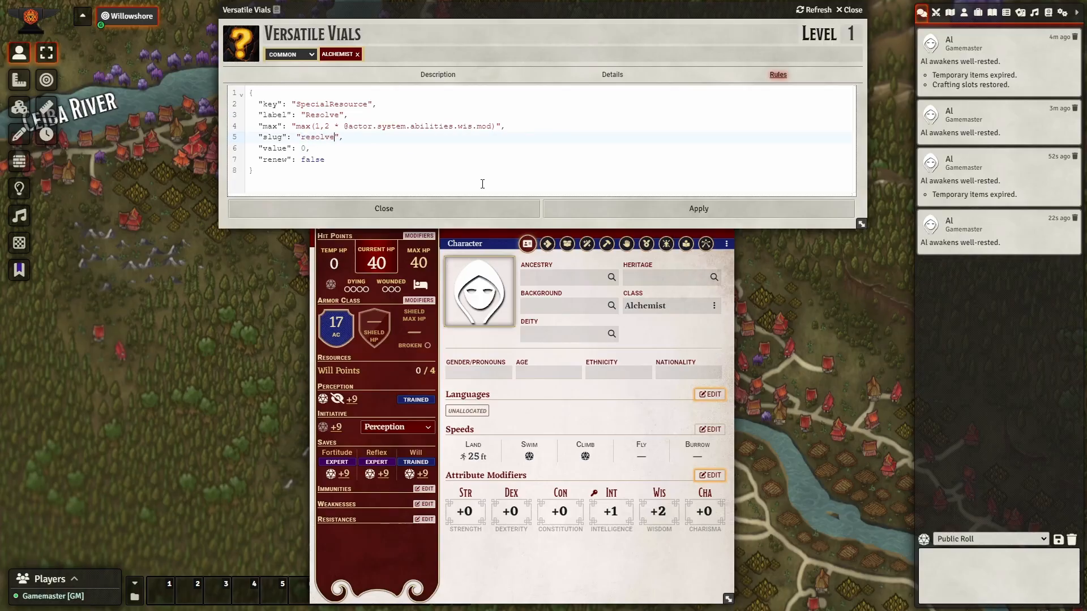
Apply the edit, then change the slug back to will-points in the rule text.
click(563, 209)
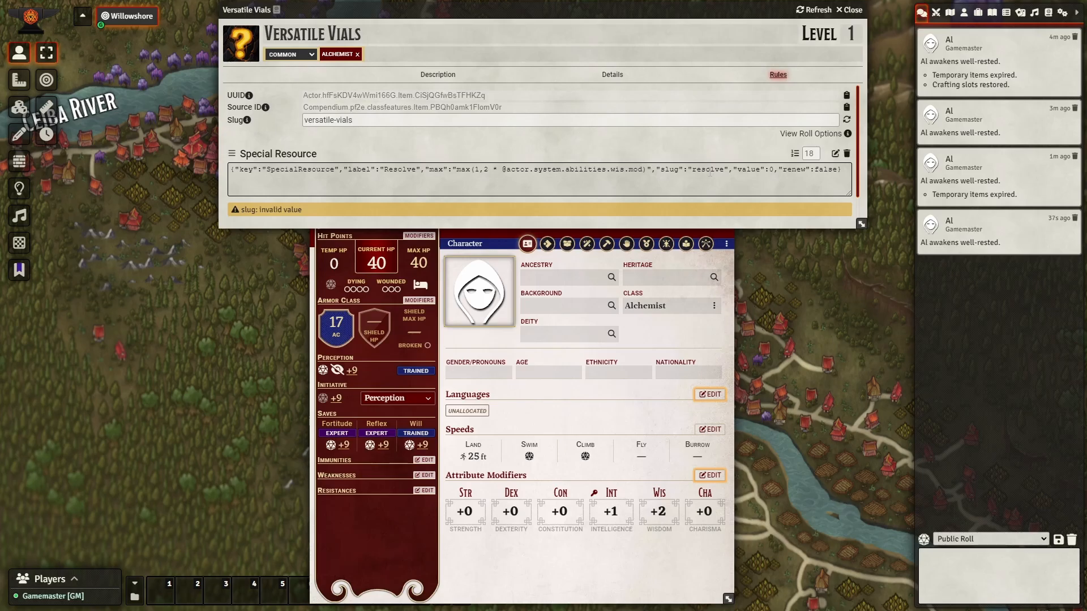
double_click(708, 170)
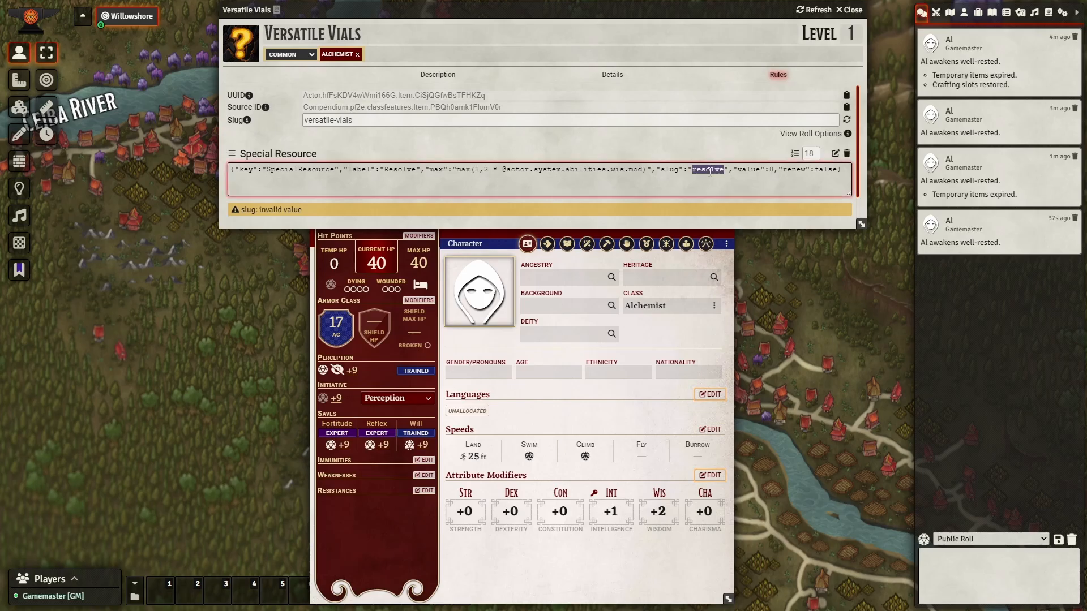
text(will-)
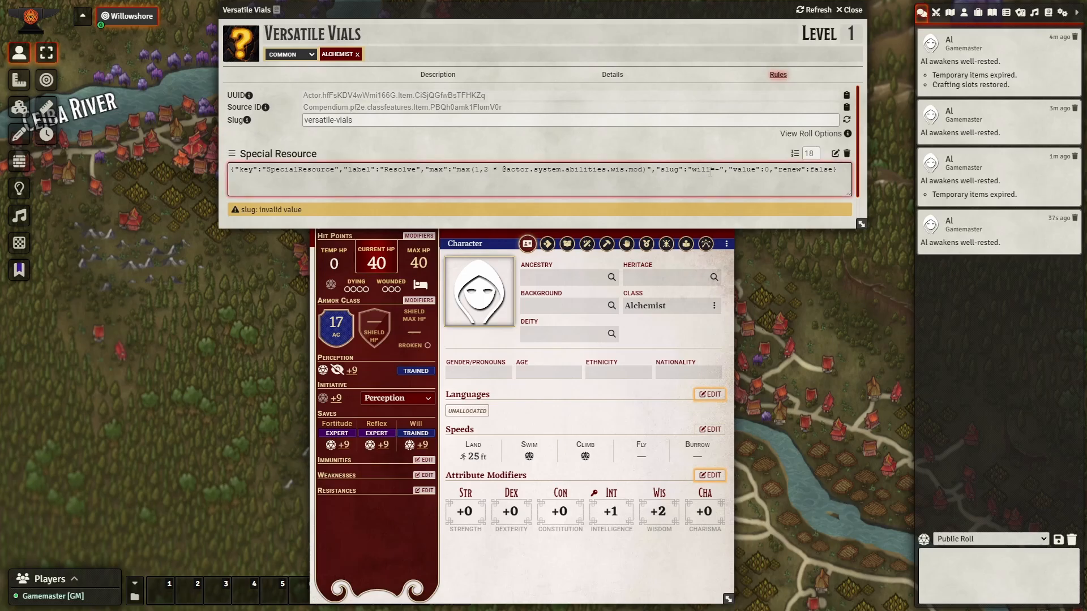
text(pcints)
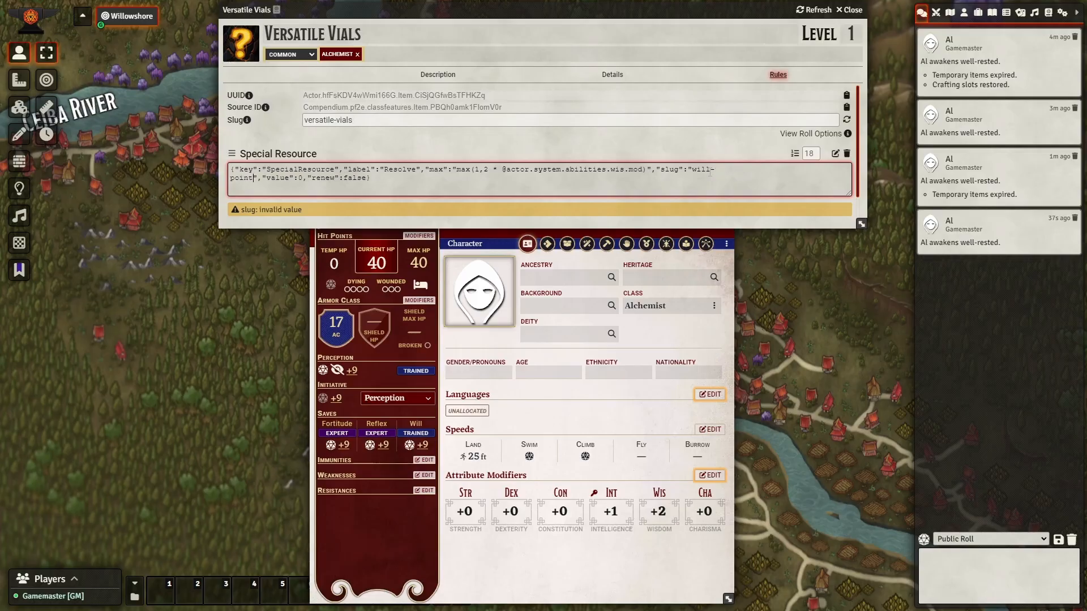
click(690, 160)
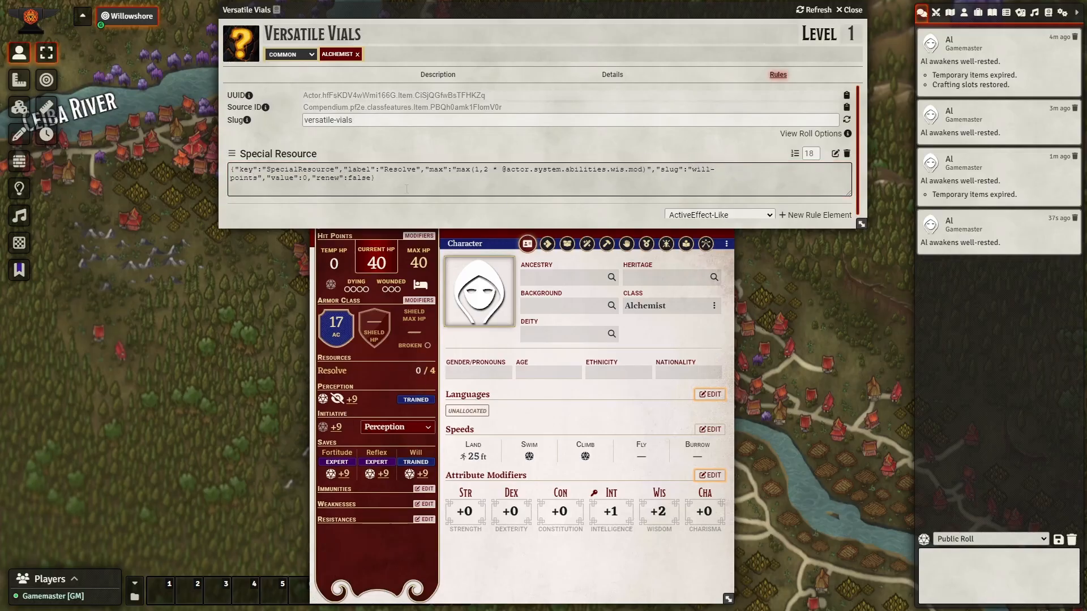
Delete the "renew": false entry and commit the rule, showing Resolve 0/4.
drag(372, 178, 312, 177)
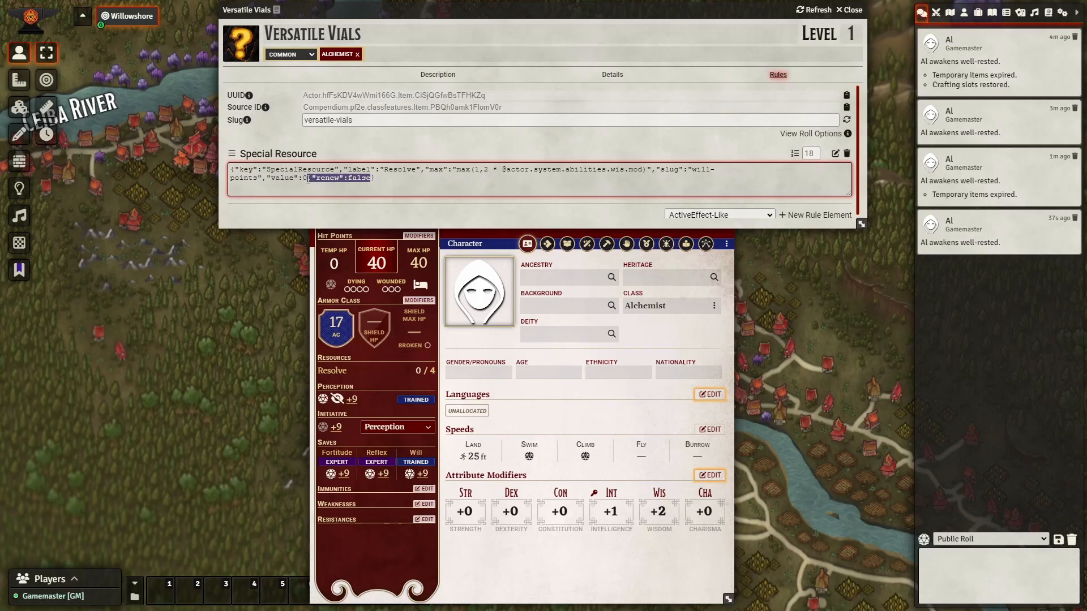
key(BackSpace)
key(BackSpace)
click(420, 145)
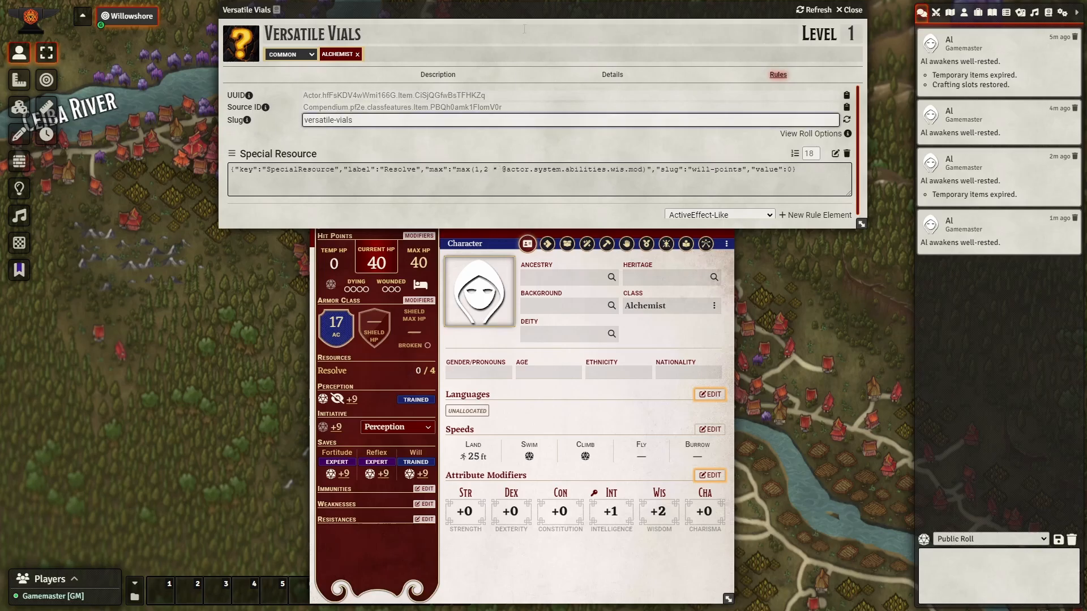
Close the Versatile Vials sheet and drag Al from the Actors list onto the map.
click(848, 11)
drag(498, 184, 188, 139)
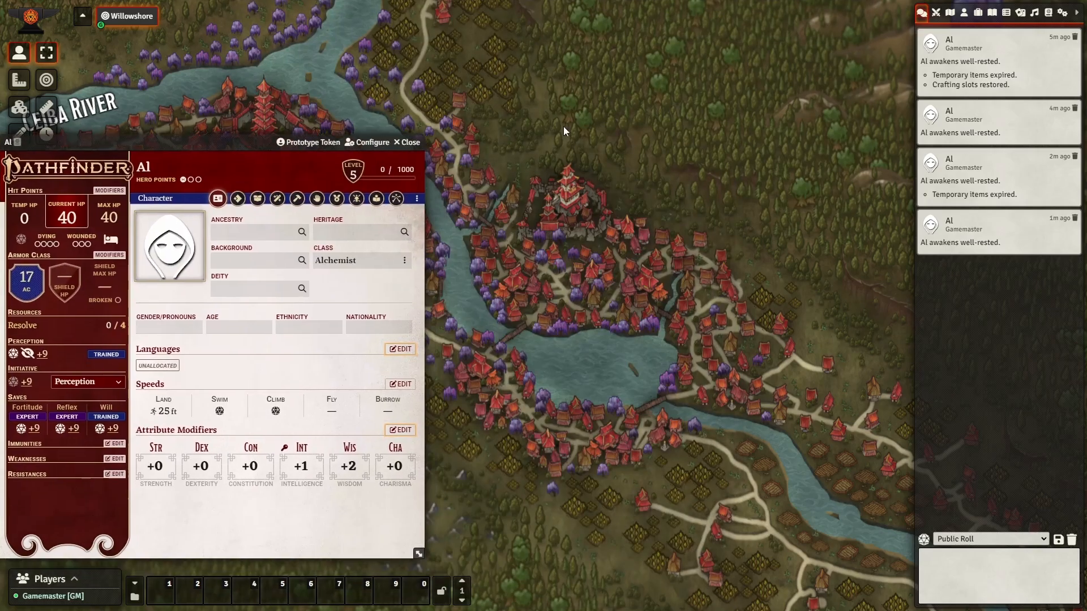
click(965, 14)
drag(957, 82, 593, 360)
Run _token.actor in the console and expand system > resources > willPoints, showing max 4, value 0.
key(F12)
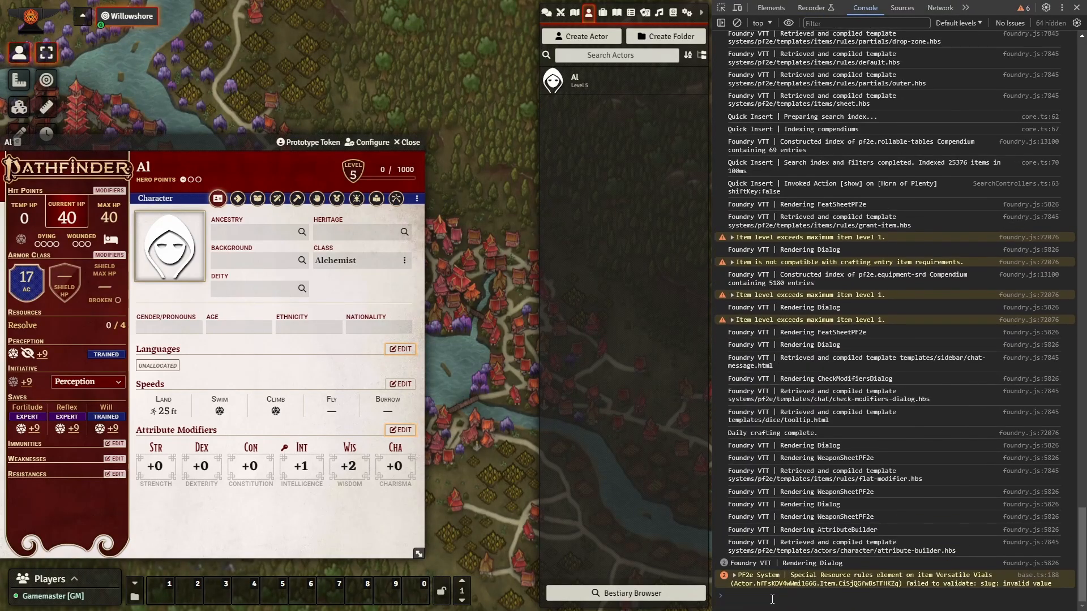
text(_token.actor)
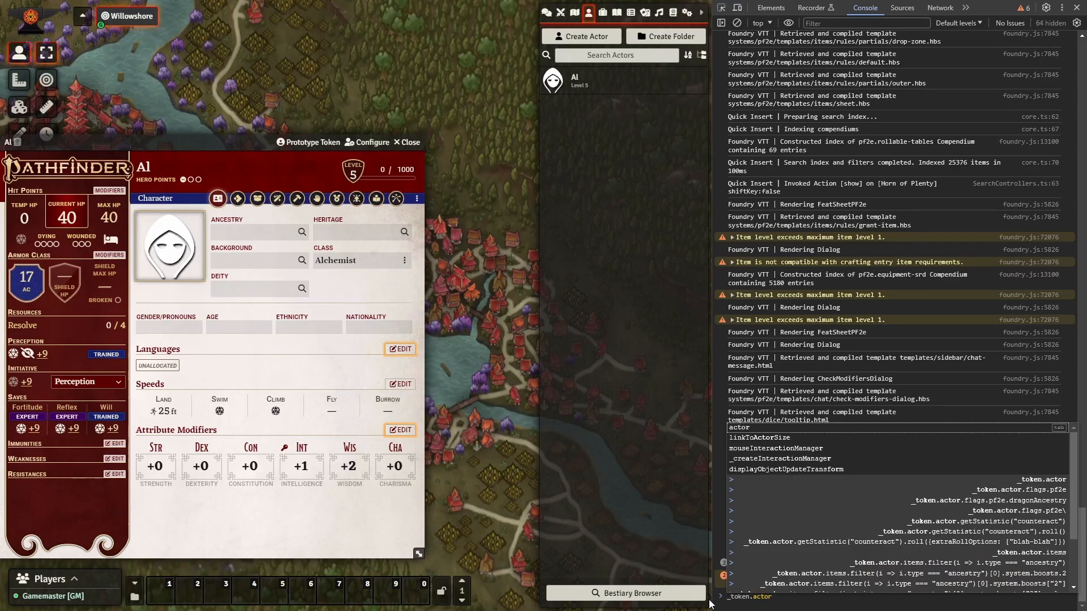
key(Return)
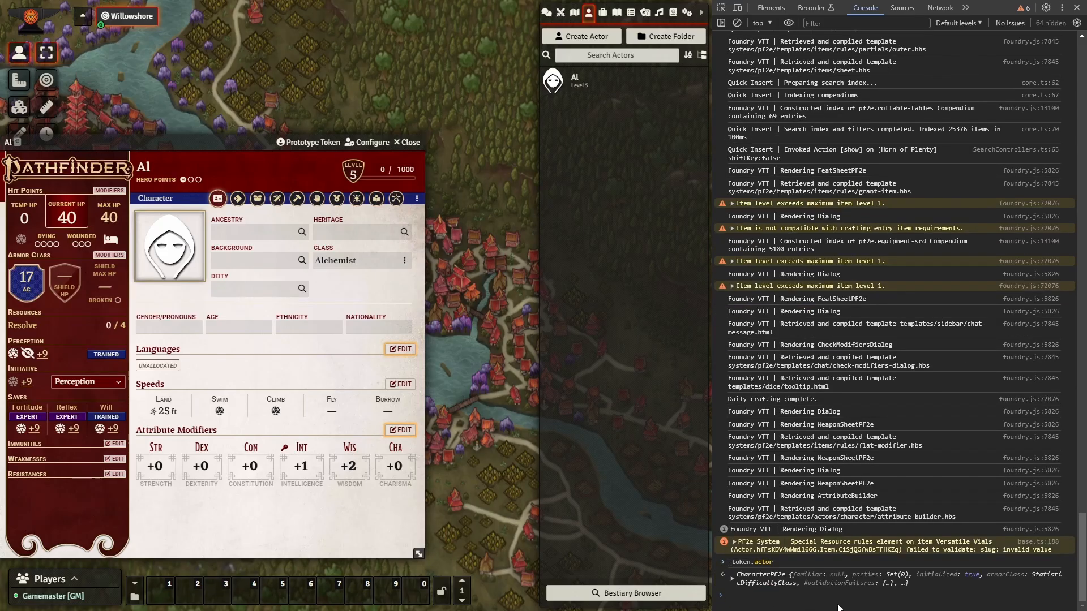
click(732, 578)
scroll(779, 490, down, 10)
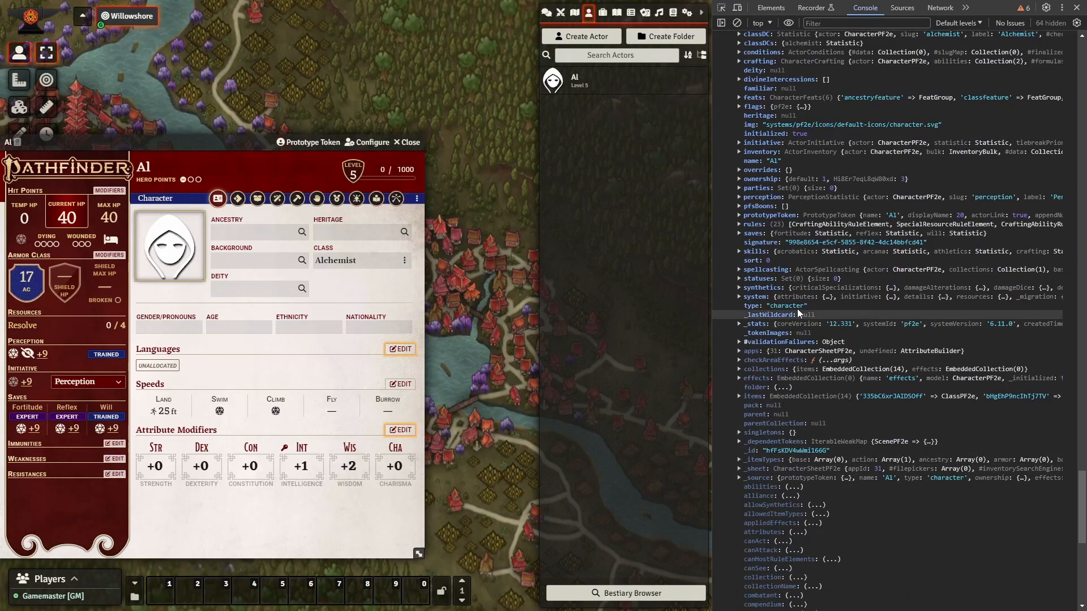
click(739, 296)
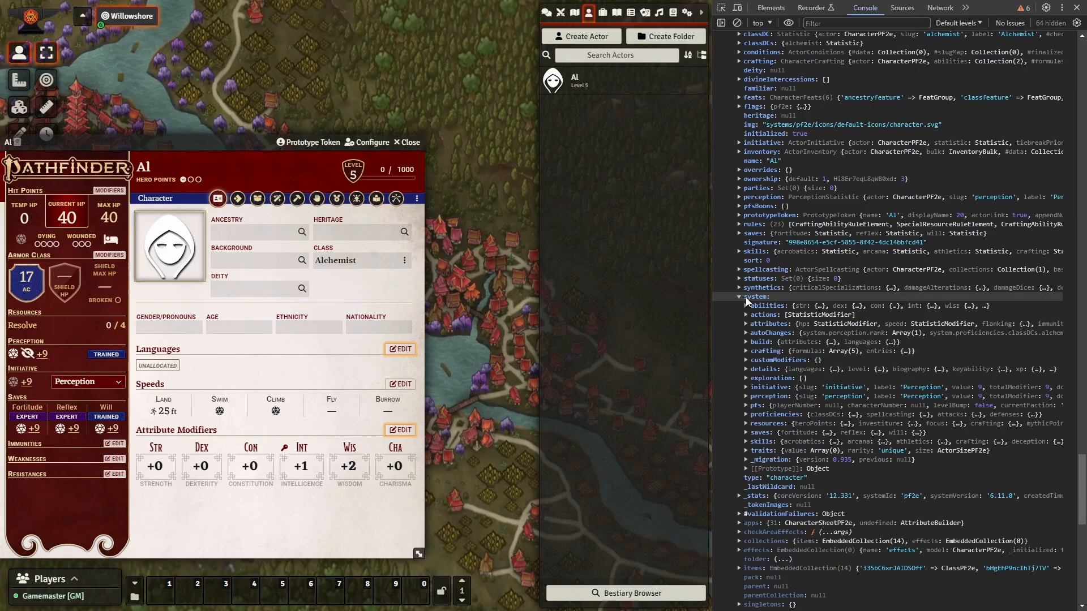
click(746, 423)
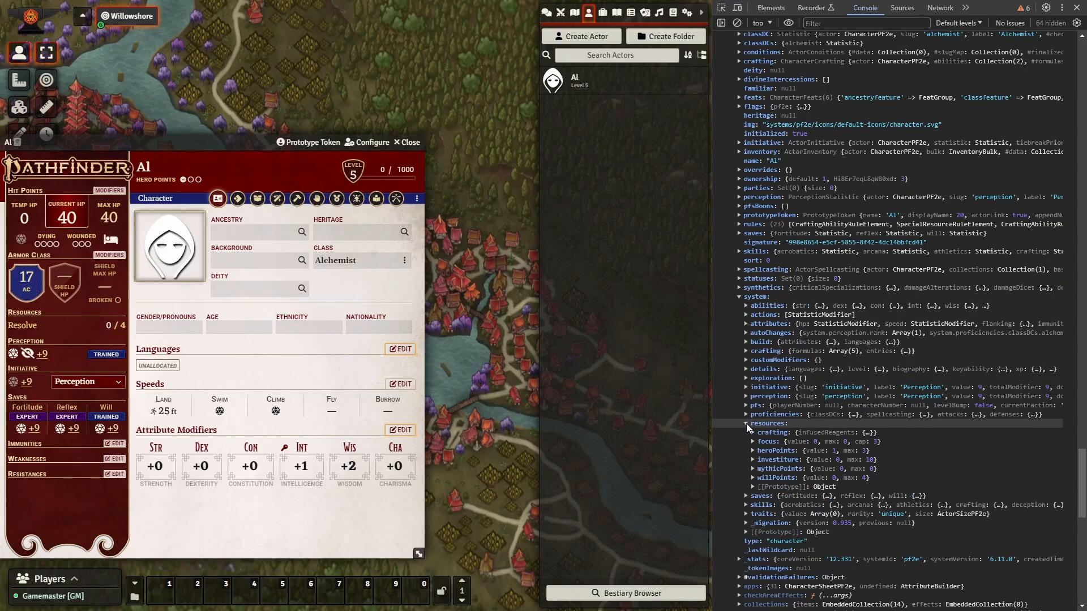
click(753, 477)
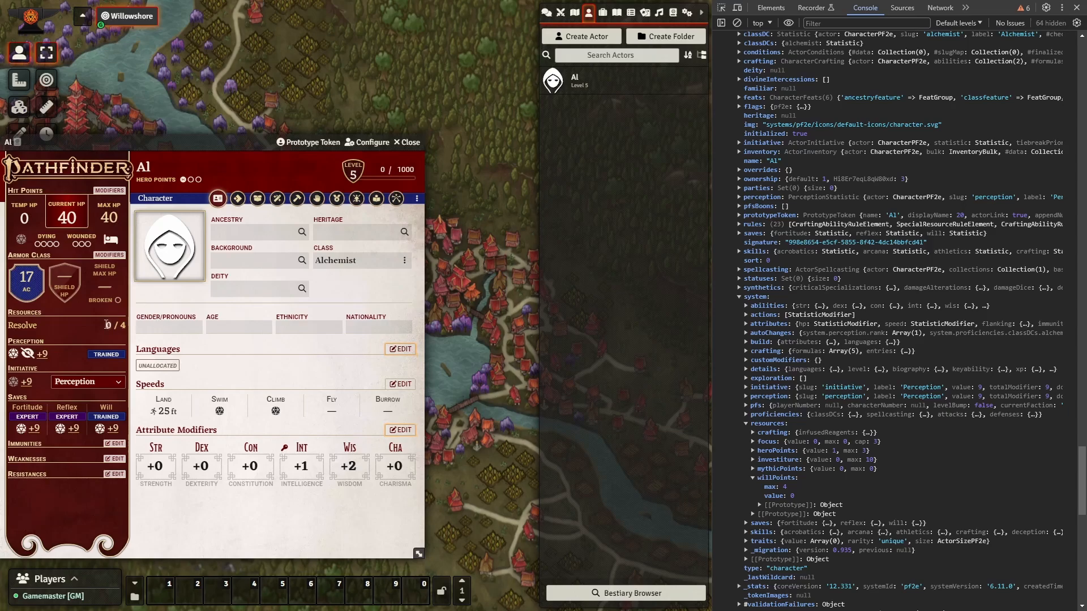
Enter 4 as Al's Resolve value so it reads 4/4, then show the Pathfinder Society page.
click(107, 325)
text(4)
click(397, 199)
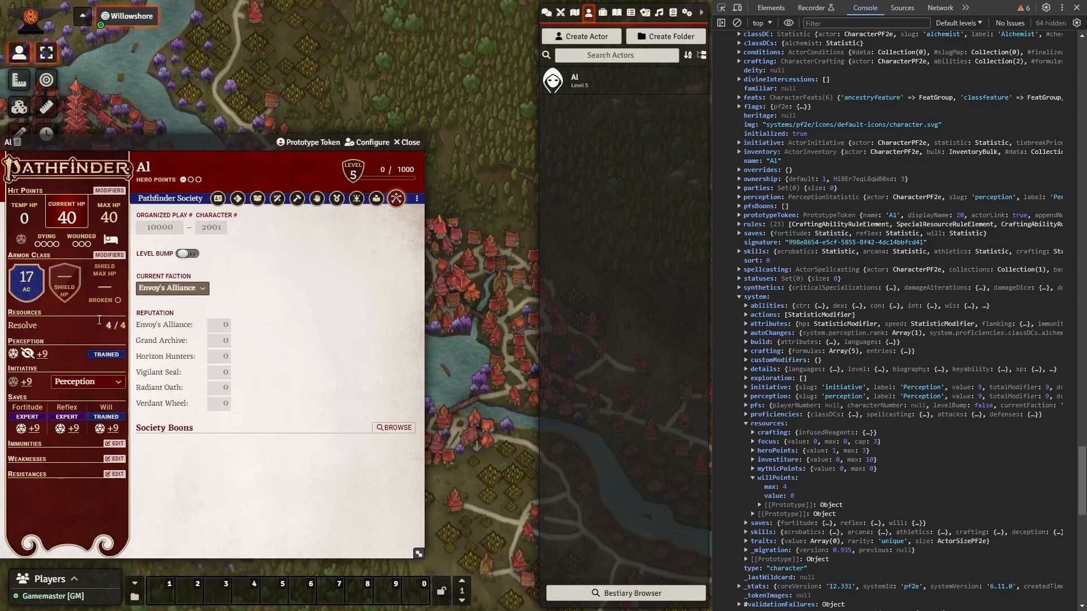
Return Al's sheet to its Character page, close DevTools and the sheet, and delete Al's token.
click(216, 199)
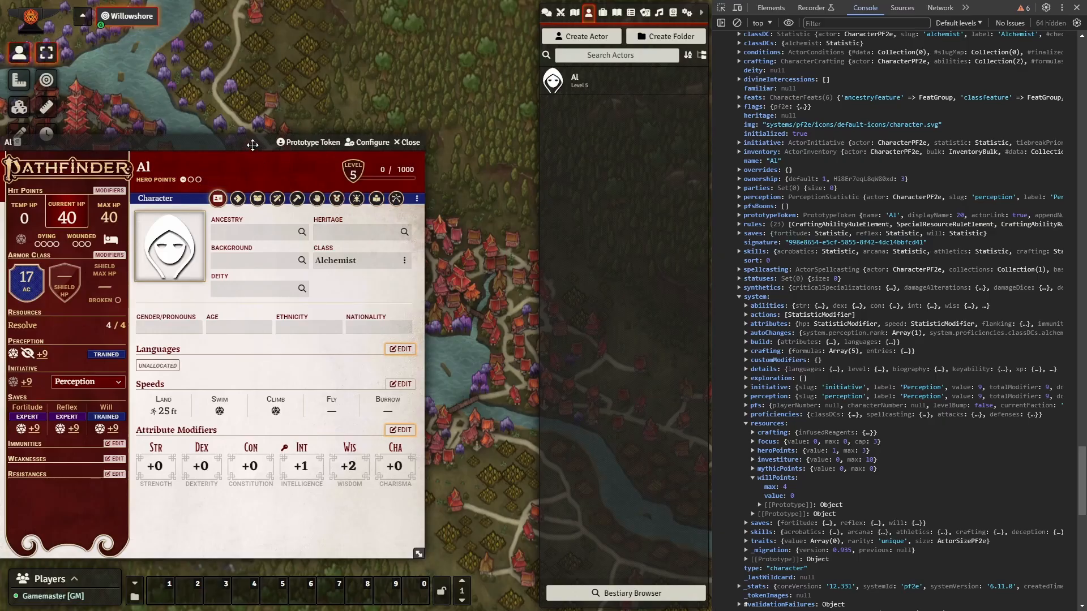
key(F12)
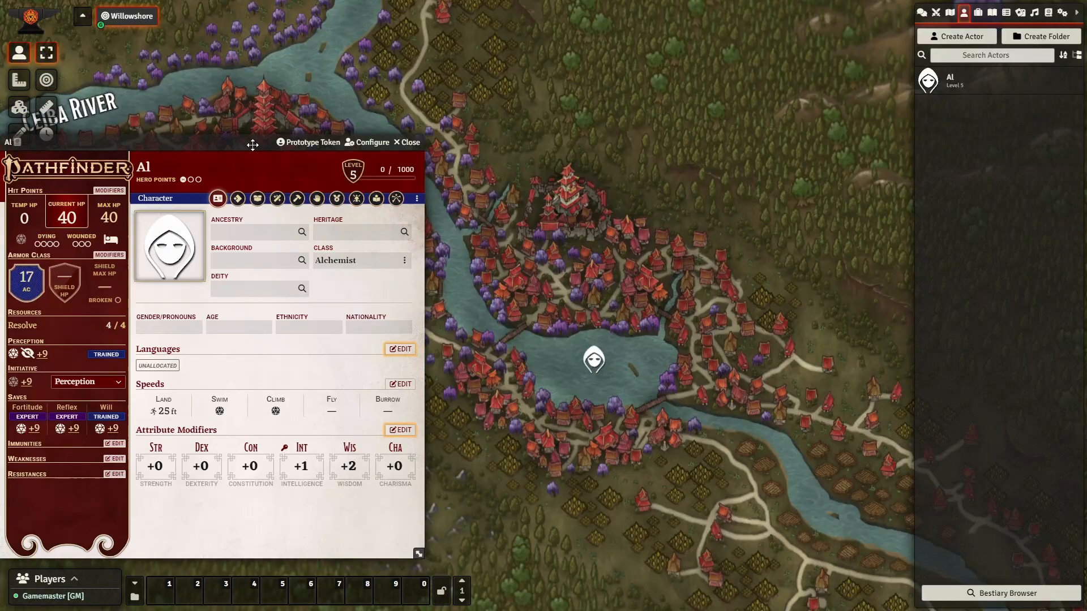
drag(252, 145, 317, 120)
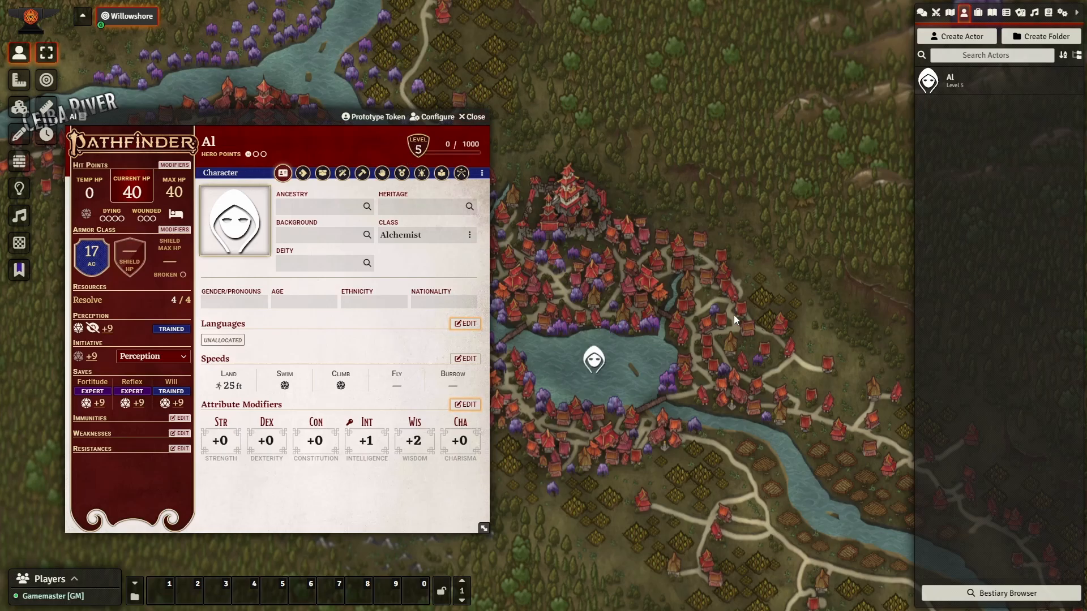
click(482, 122)
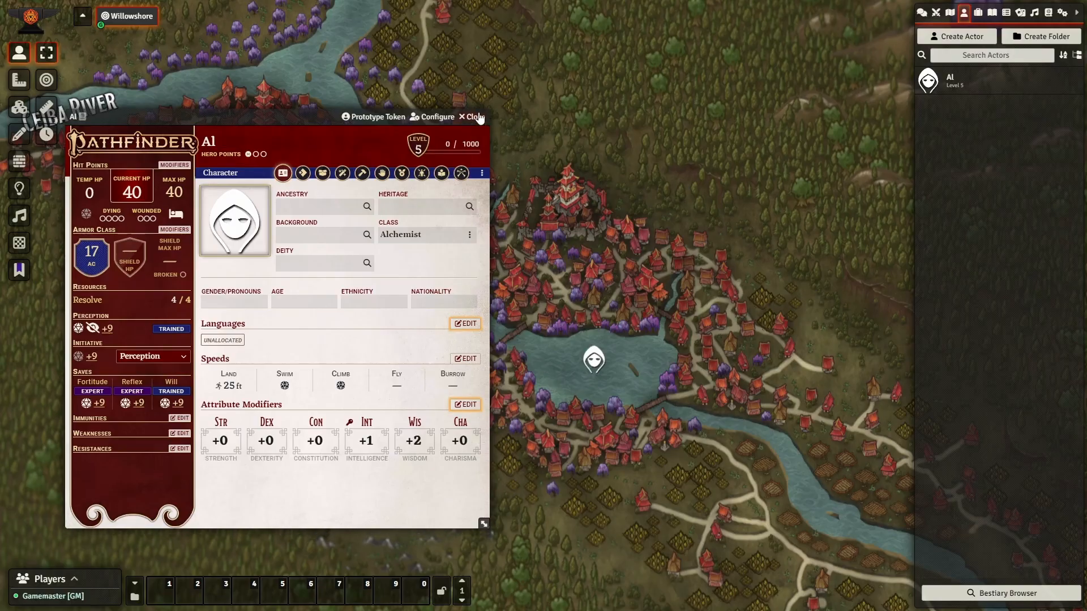
key(Delete)
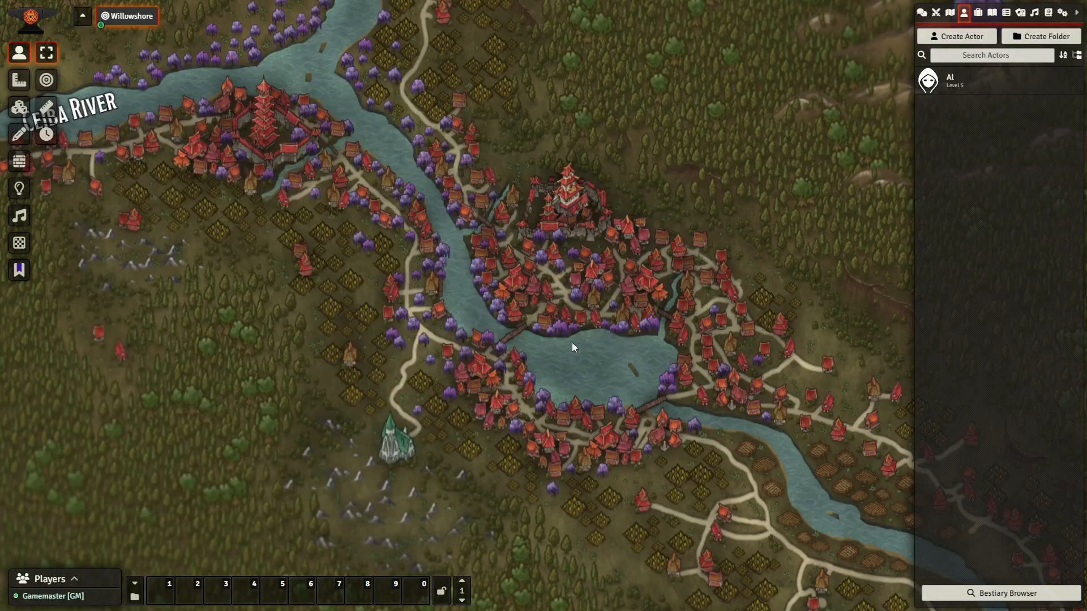